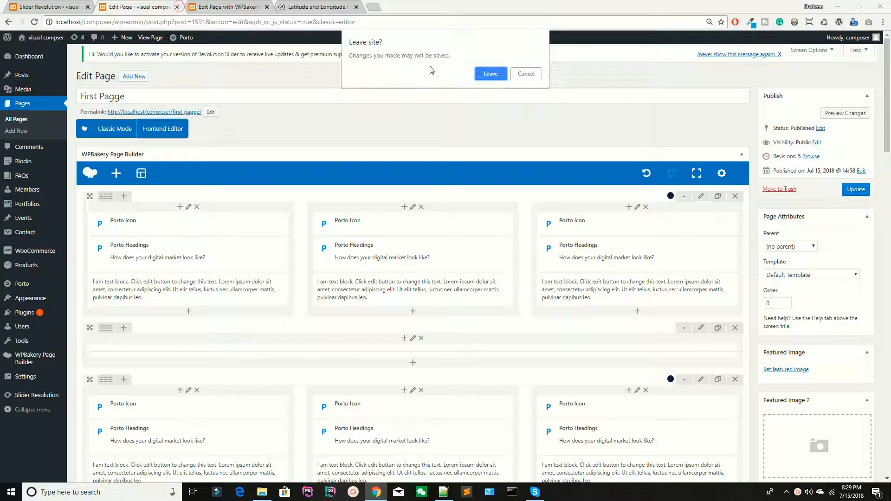
Leave the backend page editor without saving its changes and switch to the page's WPBakery frontend editor.
click(497, 74)
click(239, 4)
click(121, 4)
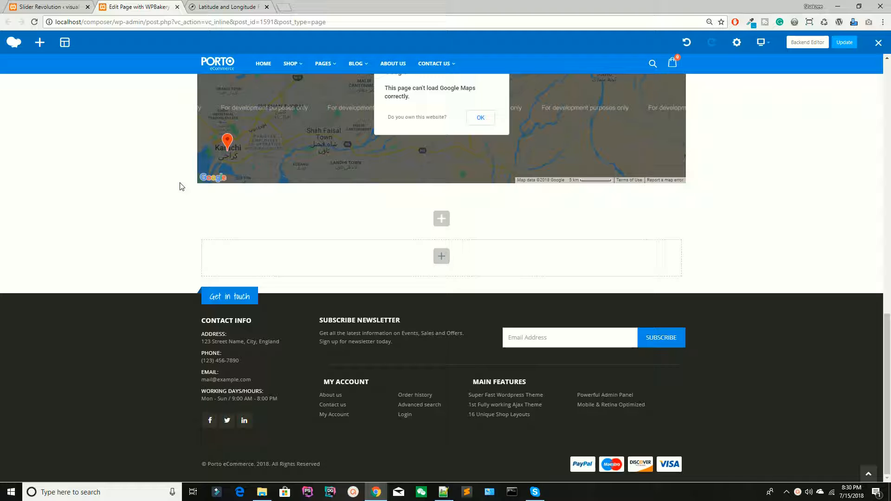
Add an FAQ element from the Content category to the empty column below the Google map.
scroll(181, 187, up, 1)
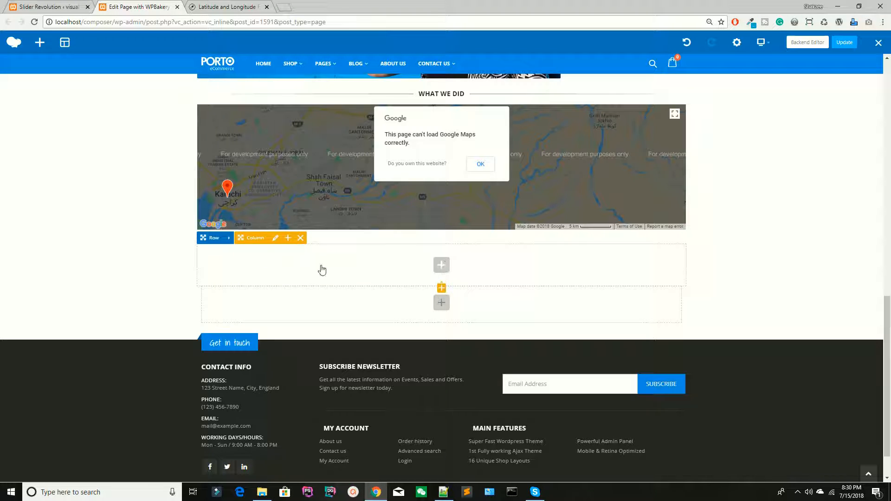
scroll(316, 260, up, 7)
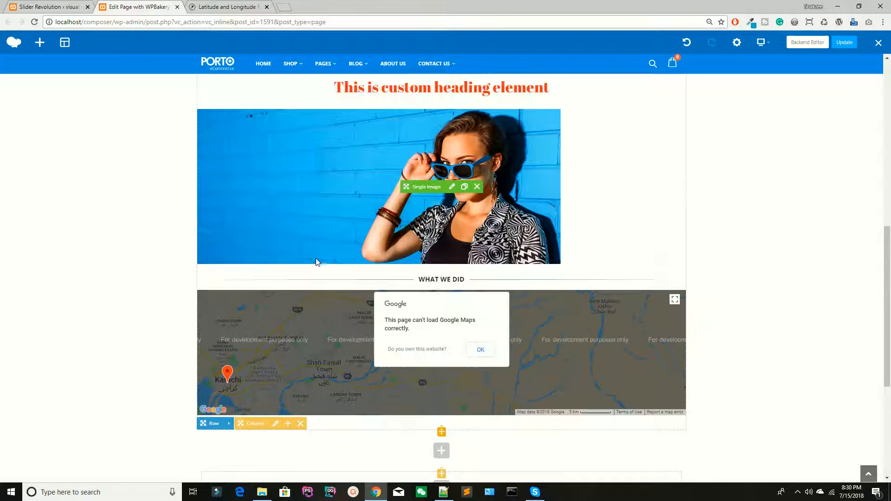
scroll(317, 262, down, 8)
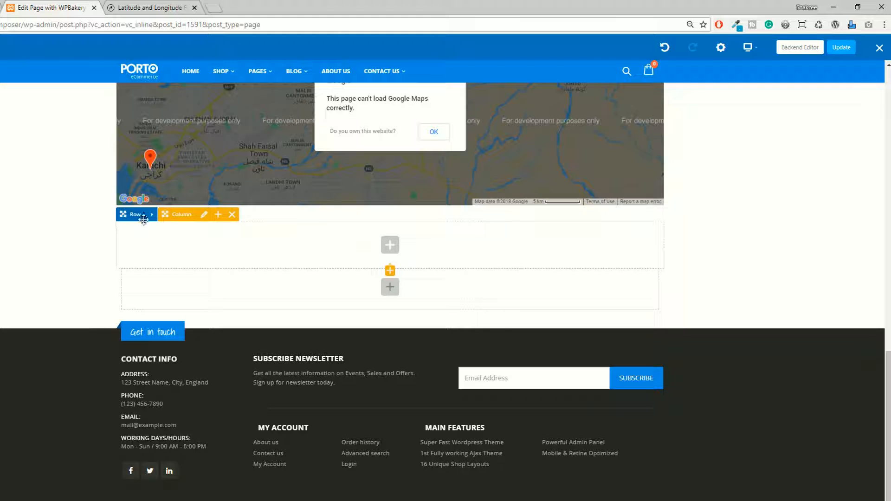
click(389, 245)
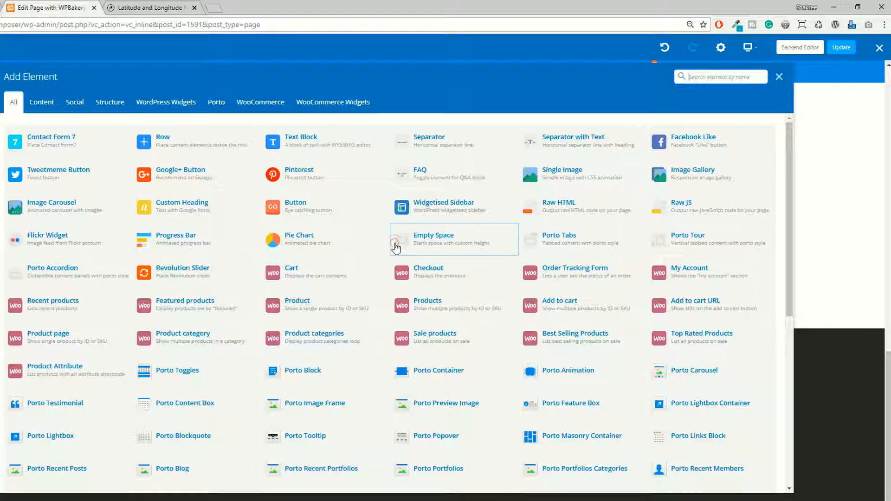
click(54, 105)
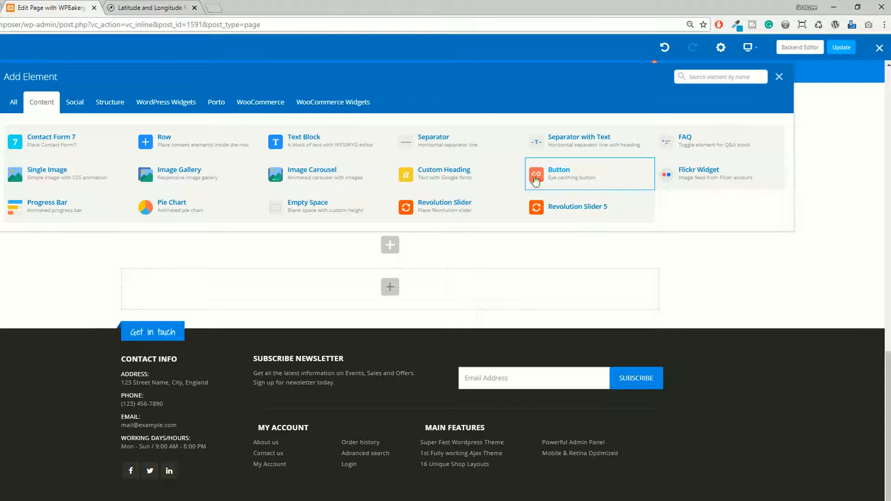
click(678, 140)
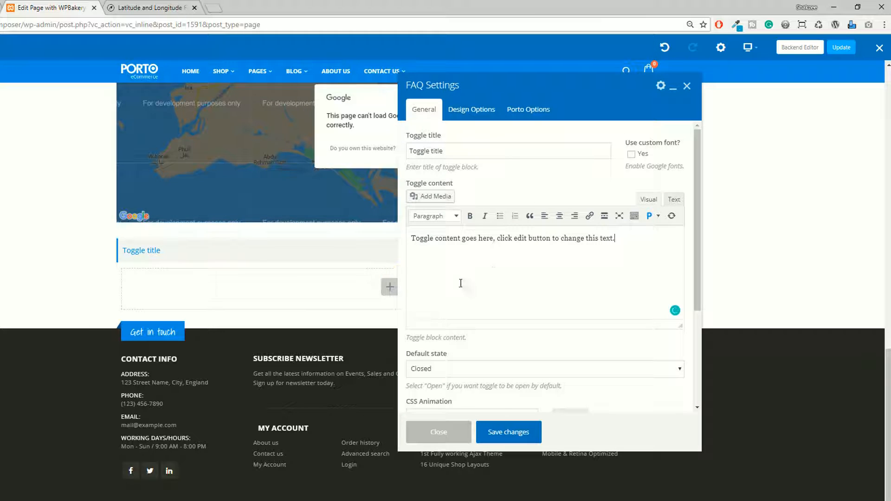
Set the FAQ toggle's default state to Open, leaving its CSS animation at None.
click(477, 151)
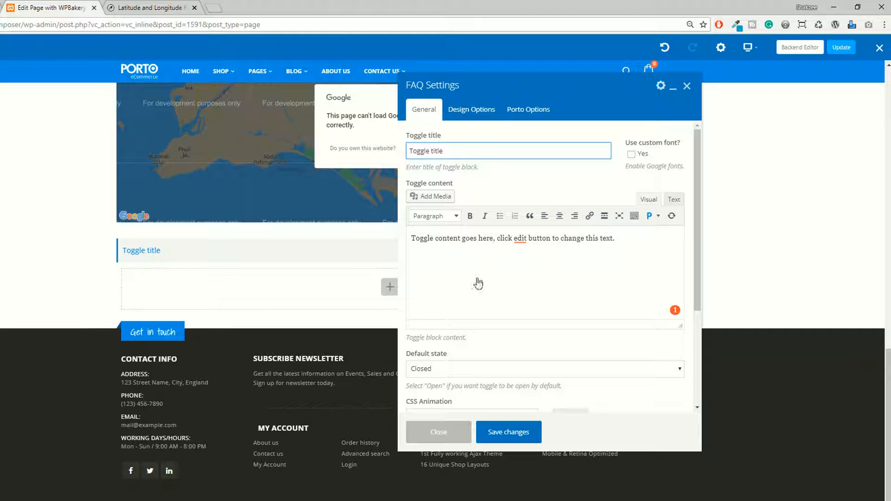
scroll(478, 283, down, 5)
scroll(481, 284, up, 5)
scroll(549, 245, down, 2)
click(454, 269)
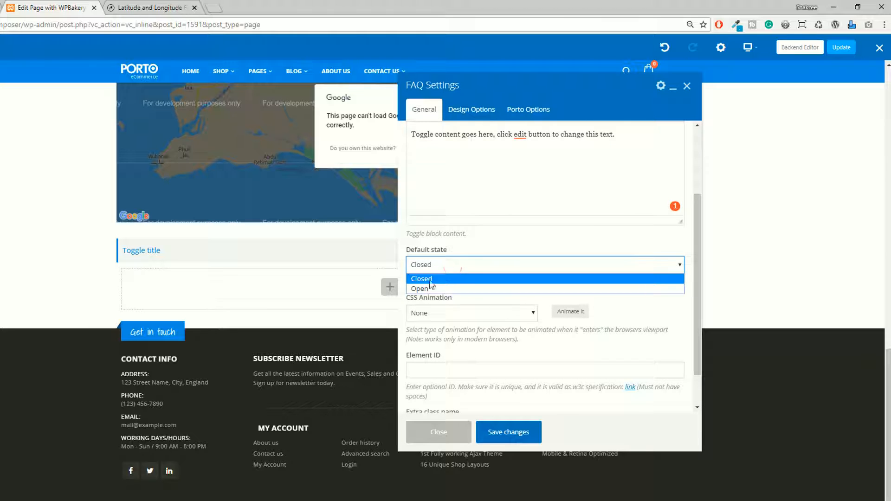
click(434, 265)
click(434, 265)
click(426, 289)
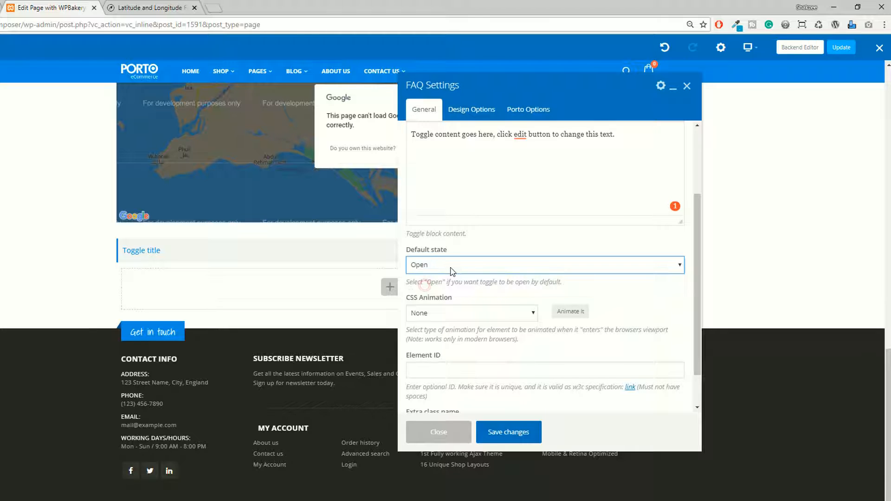
click(443, 315)
click(442, 316)
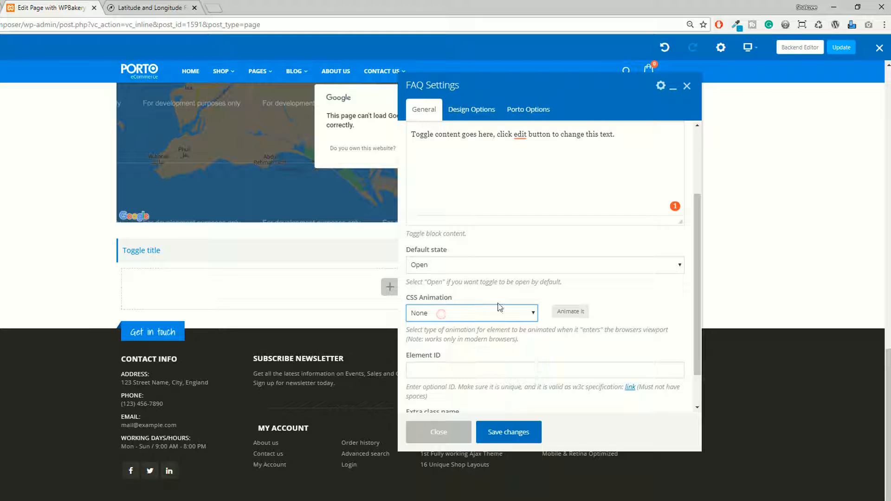
scroll(443, 297, down, 1)
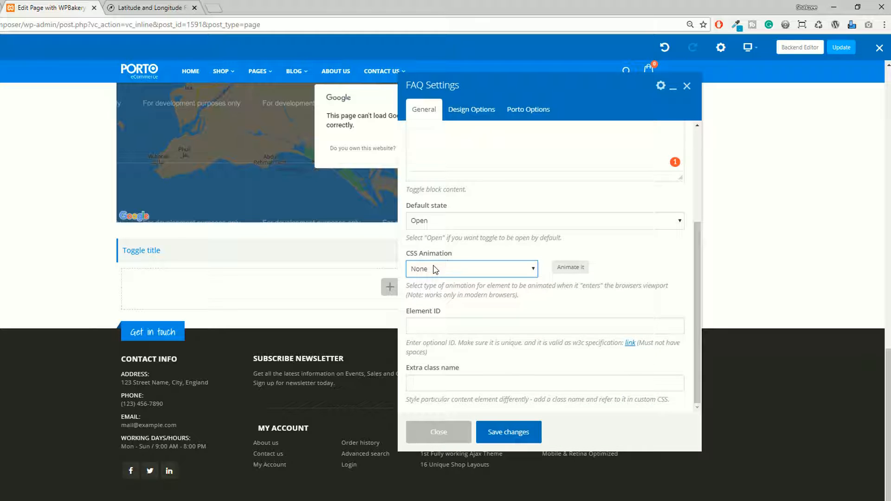
scroll(482, 317, up, 3)
Set the toggle title to "Toggle title 1", save the FAQ settings and close them.
drag(641, 250, 437, 238)
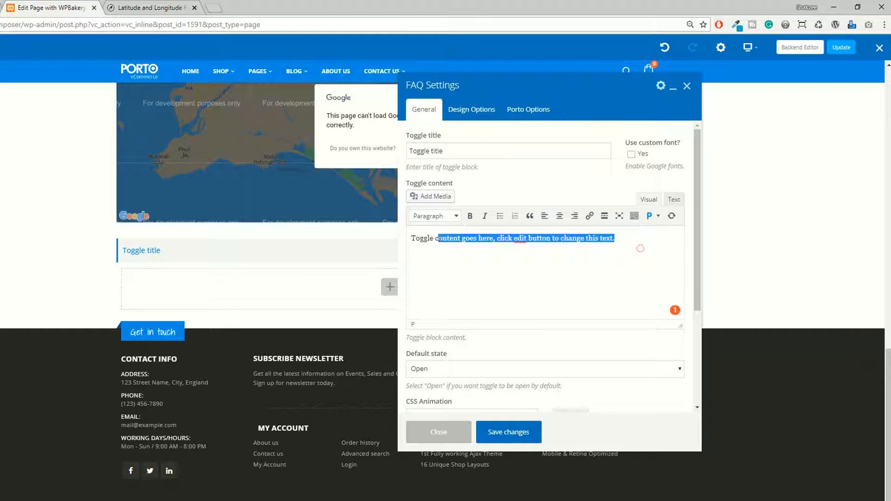
click(409, 151)
key(End)
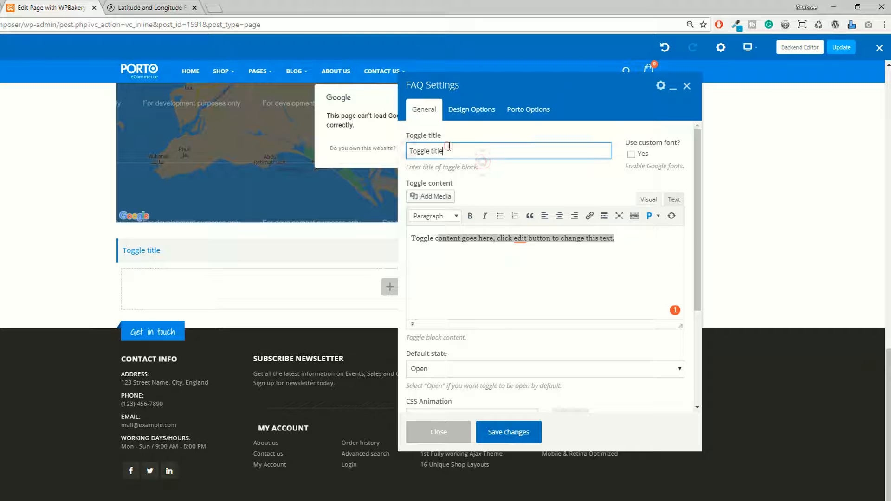
text(1)
click(508, 432)
click(436, 432)
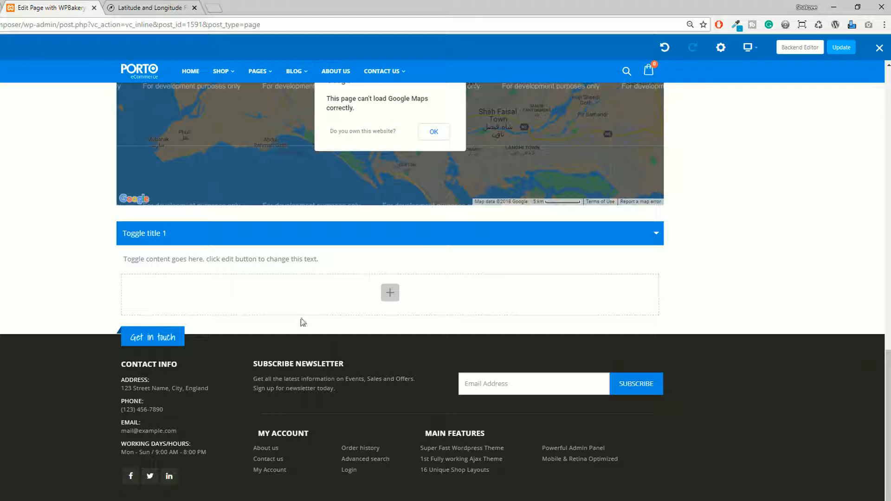
Test expanding and collapsing the FAQ toggle on the page.
click(654, 233)
click(653, 245)
click(653, 244)
click(652, 245)
click(652, 245)
click(652, 245)
click(651, 244)
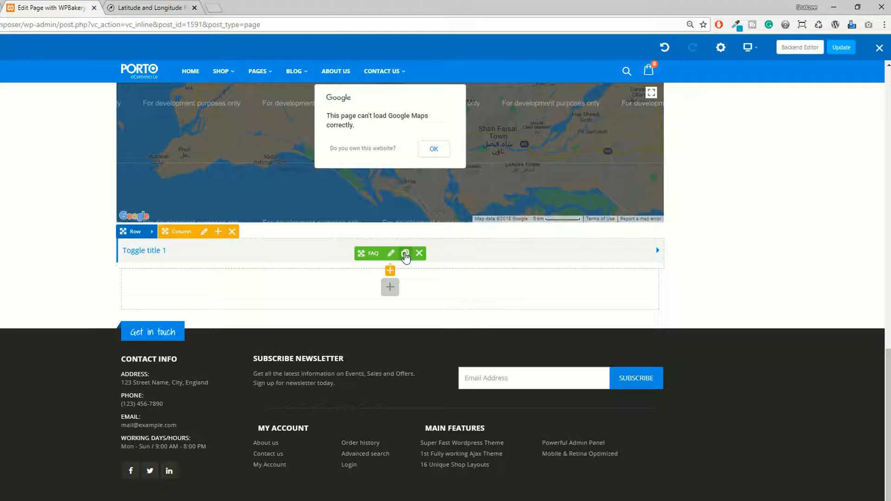
Clone the FAQ element and change the copy's title to "Toggle title 2".
click(404, 252)
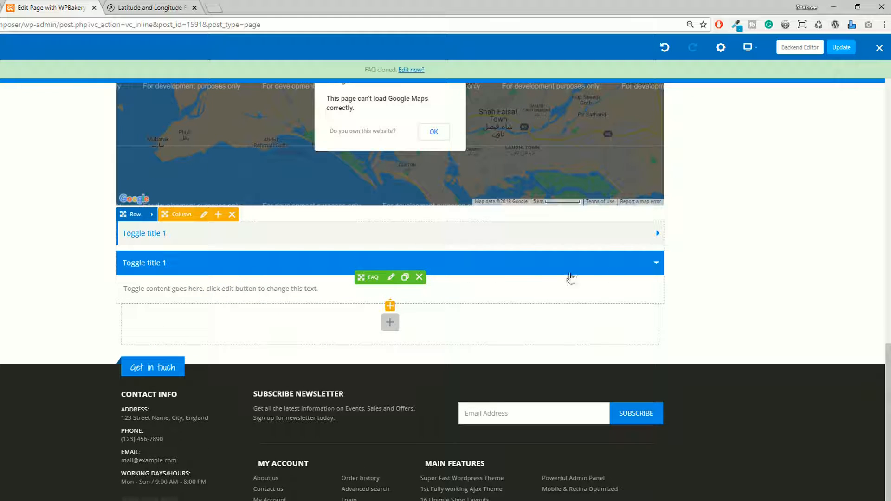
click(391, 277)
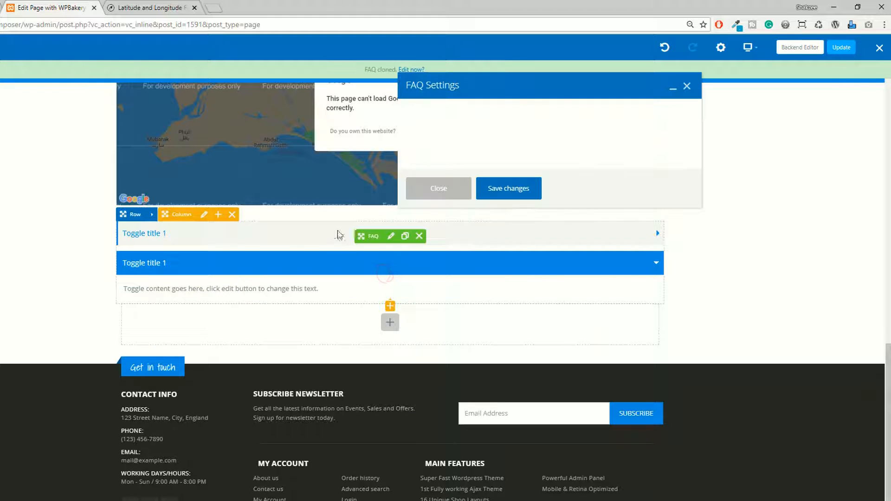
click(448, 151)
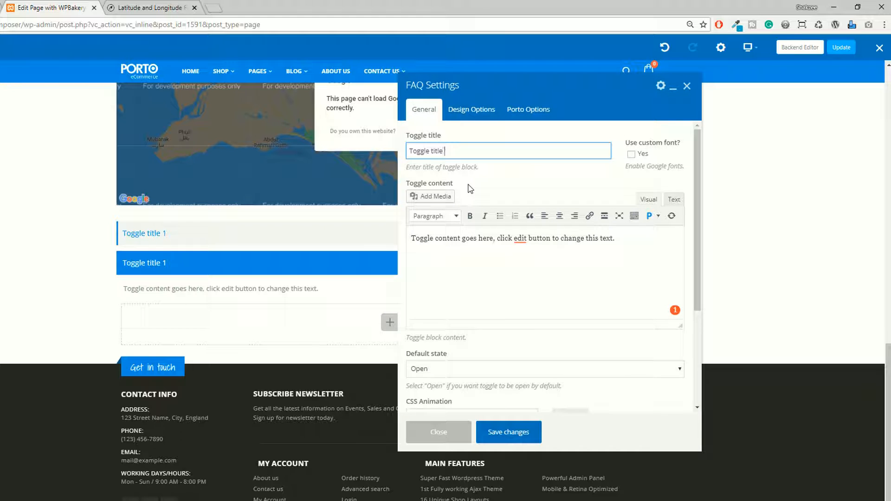
Set the cloned FAQ's default state to Closed and save its settings.
scroll(474, 188, down, 2)
click(429, 265)
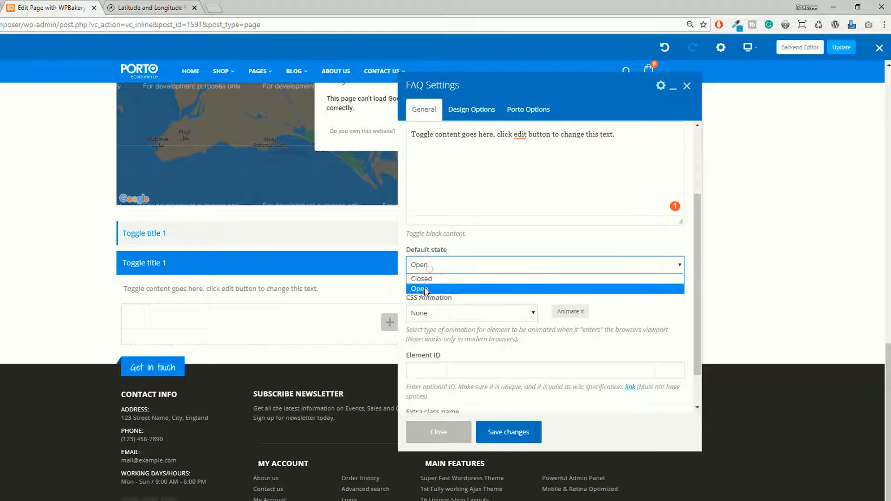
click(425, 279)
click(507, 433)
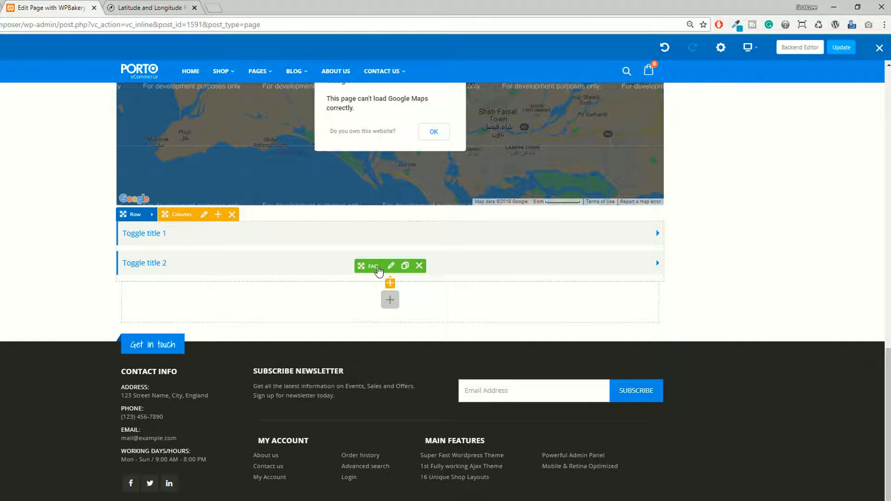
Test expanding and collapsing both FAQ toggles on the page.
click(630, 233)
click(581, 232)
click(582, 233)
click(580, 231)
click(572, 272)
click(572, 273)
Add an Image Gallery element from the Content category below the two FAQ toggles.
click(390, 283)
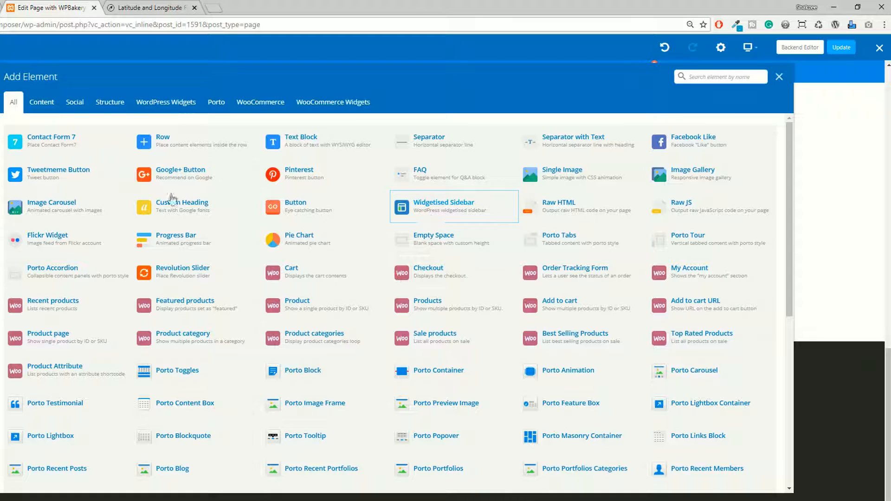
click(41, 102)
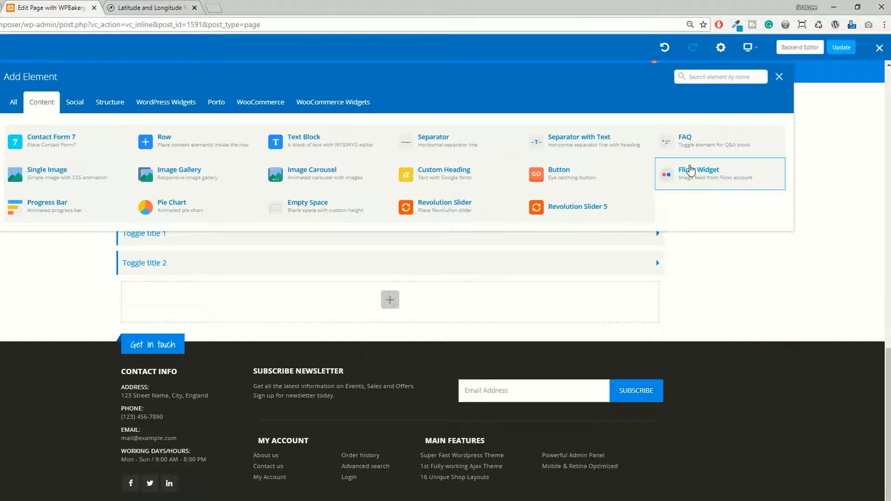
click(184, 173)
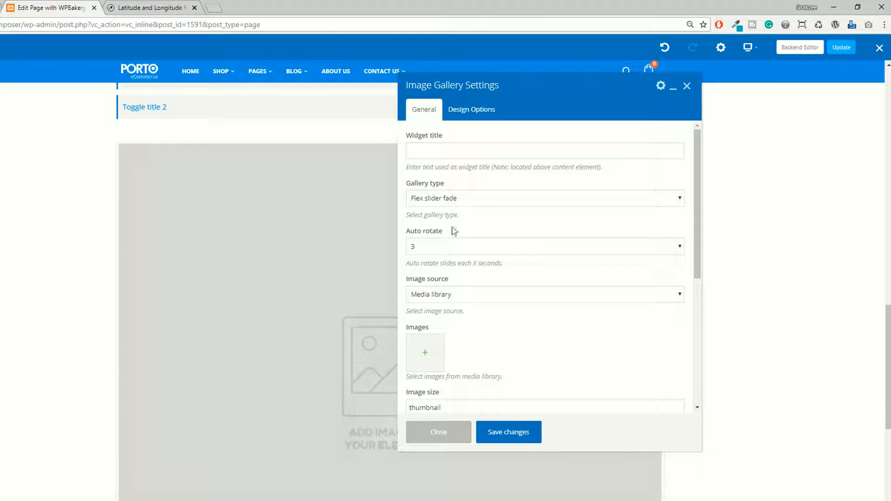
Try the Flex slider slide, Nivo slider and Image grid gallery types before restoring Flex slider fade.
click(424, 198)
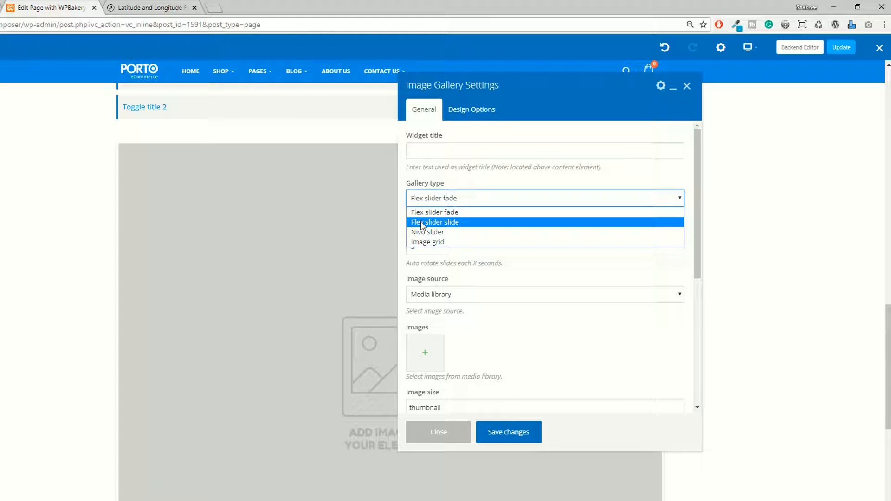
click(428, 213)
click(430, 199)
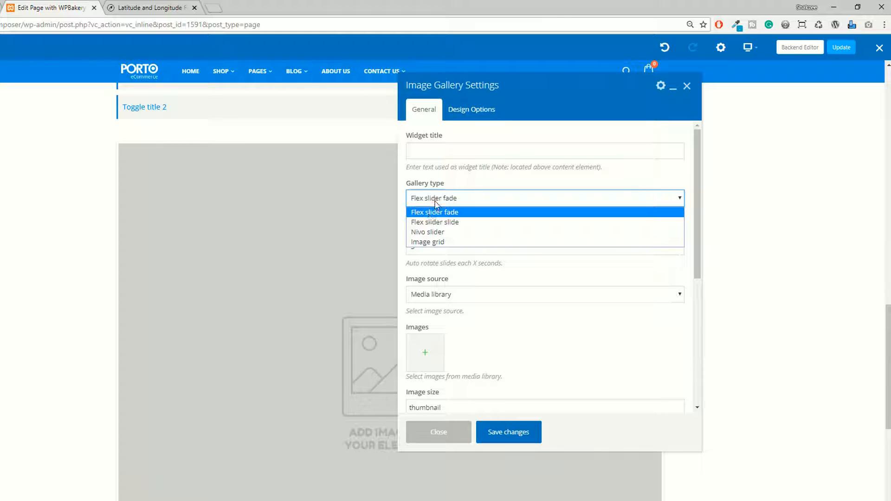
click(425, 223)
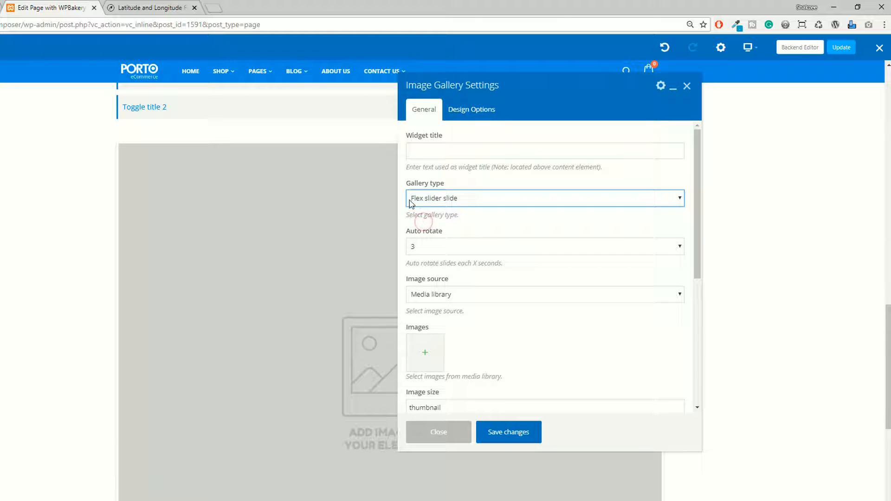
click(448, 202)
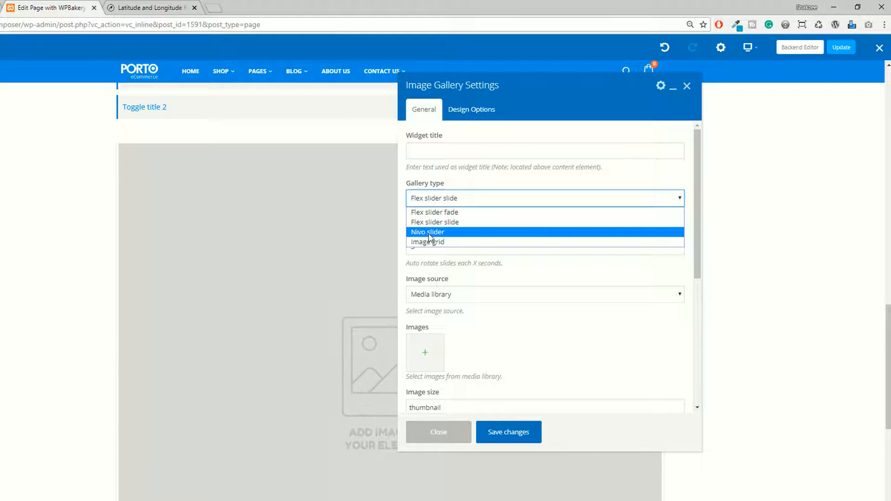
click(427, 233)
click(437, 203)
click(427, 242)
click(430, 200)
click(428, 212)
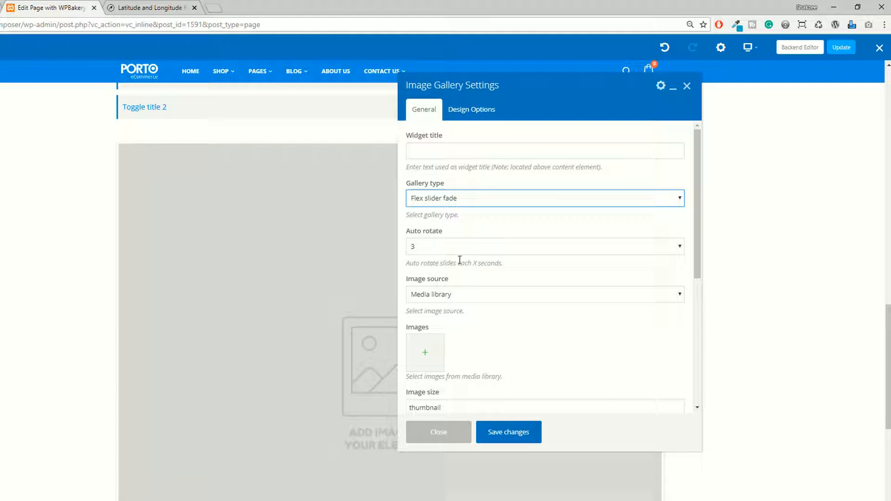
Review the gallery's widget title field and auto rotate interval options, keeping the interval at 3 seconds.
click(428, 150)
click(548, 275)
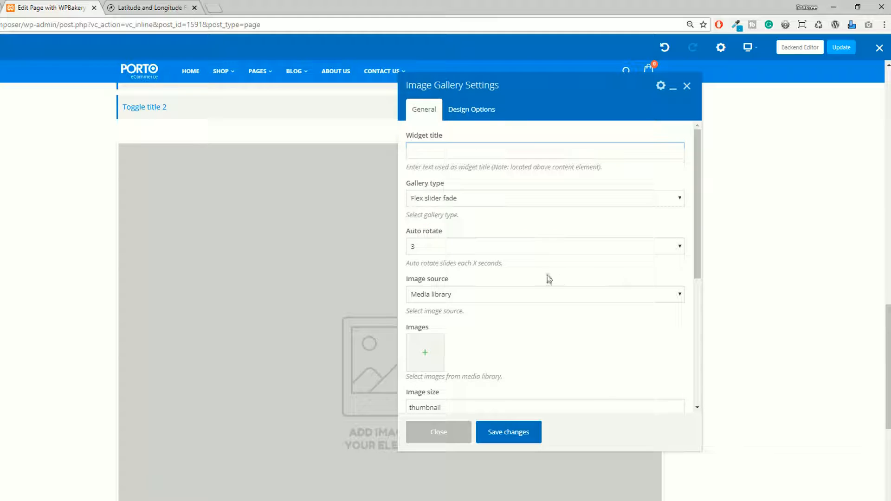
click(458, 249)
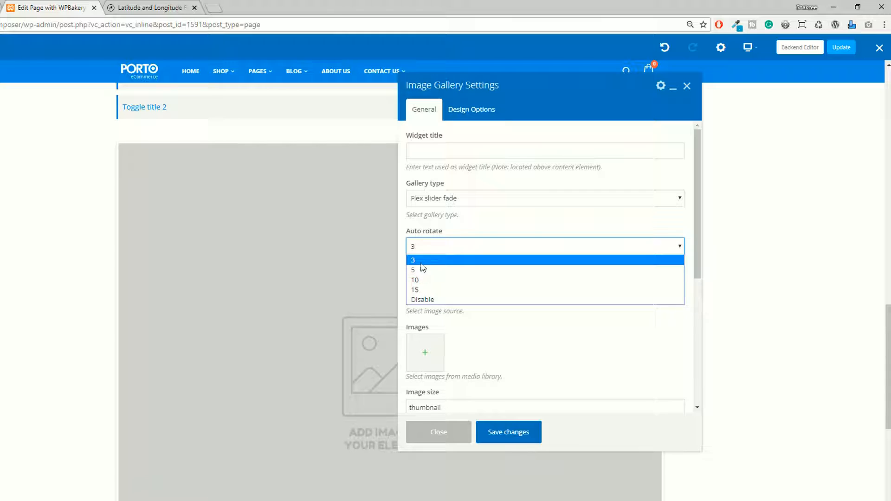
click(454, 260)
click(463, 244)
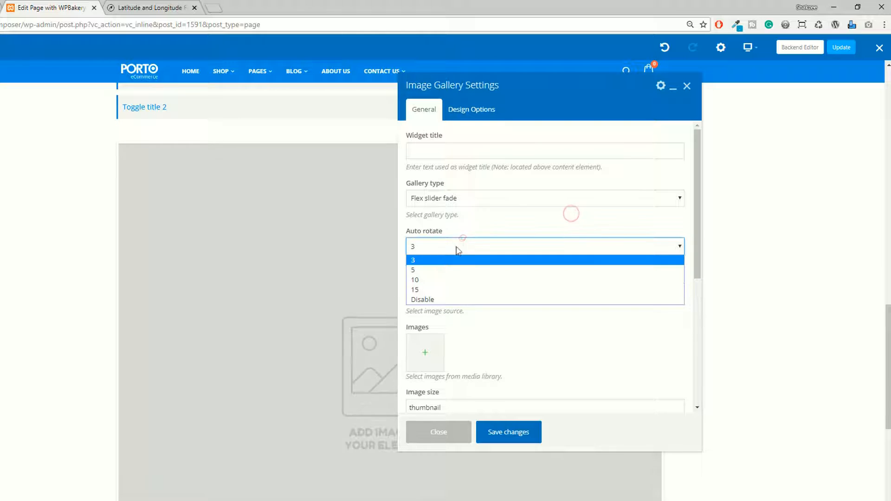
click(474, 234)
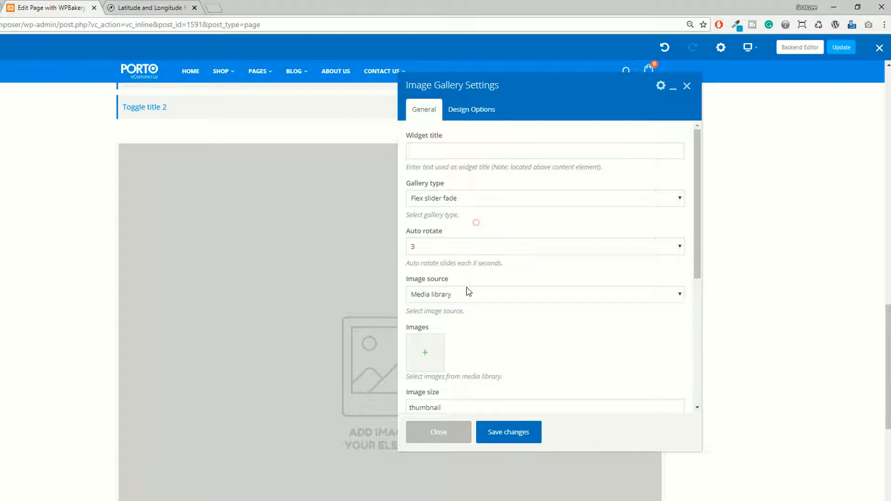
Try External links as the gallery's image source and switch back to Media library.
click(439, 295)
click(523, 258)
click(435, 295)
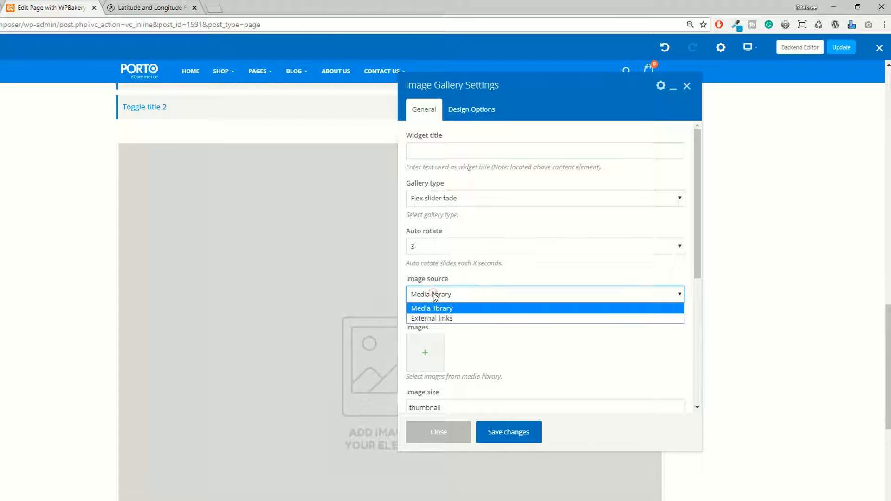
click(432, 318)
click(452, 297)
click(439, 308)
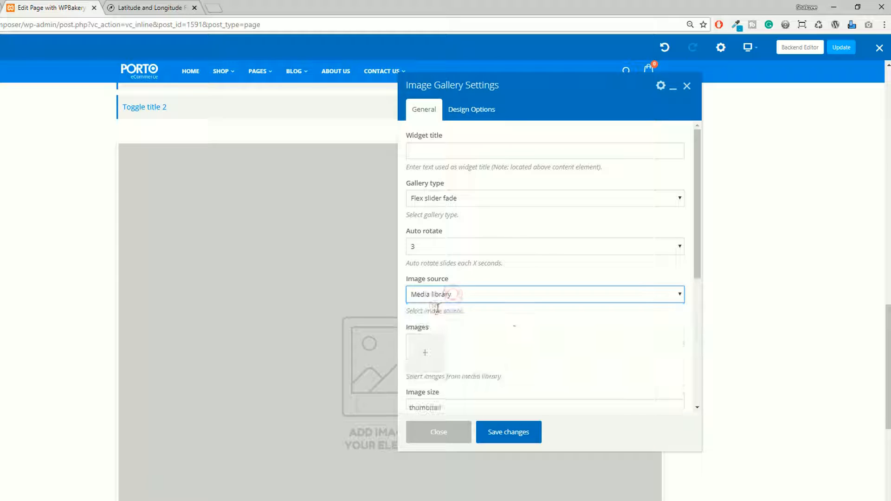
Open the media library for the gallery and select the suit, dark outdoor portrait and sunglasses photos.
scroll(487, 320, down, 2)
click(432, 249)
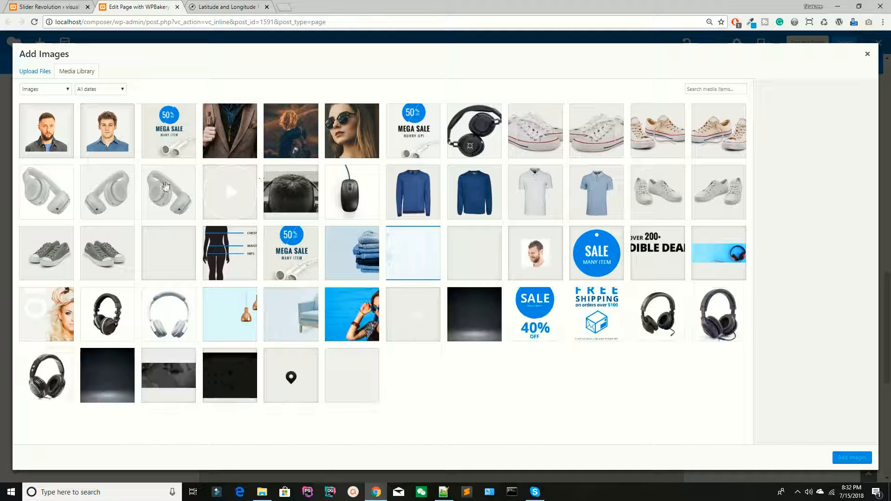
click(247, 141)
click(291, 137)
click(352, 137)
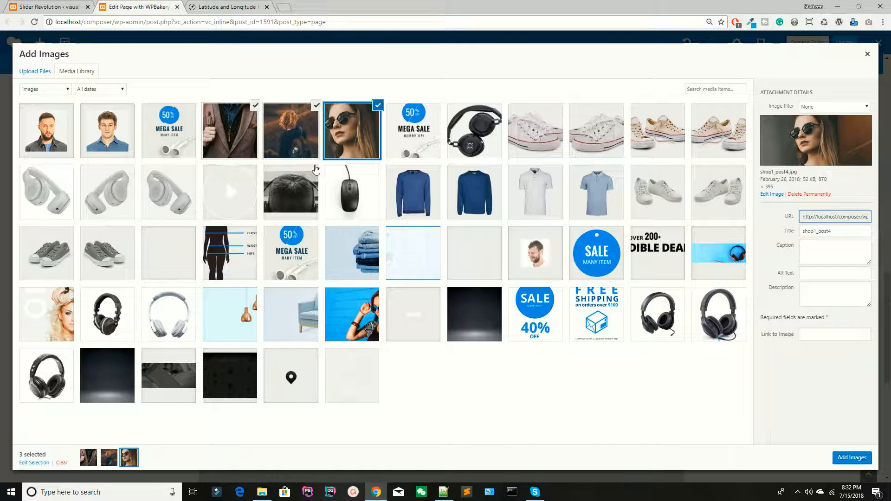
click(266, 138)
click(241, 137)
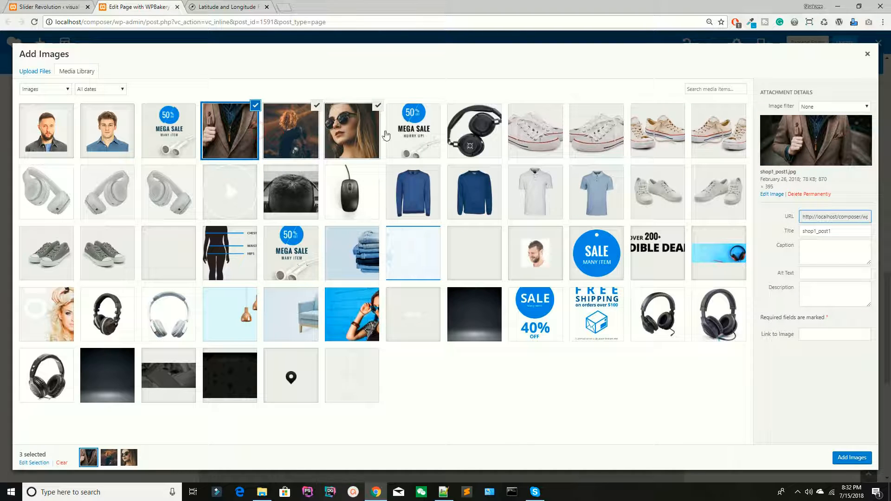
Include the first white sneaker, beige sneaker and grey shoe photos in the selection and add all selected images to the gallery.
click(541, 135)
click(612, 140)
click(650, 138)
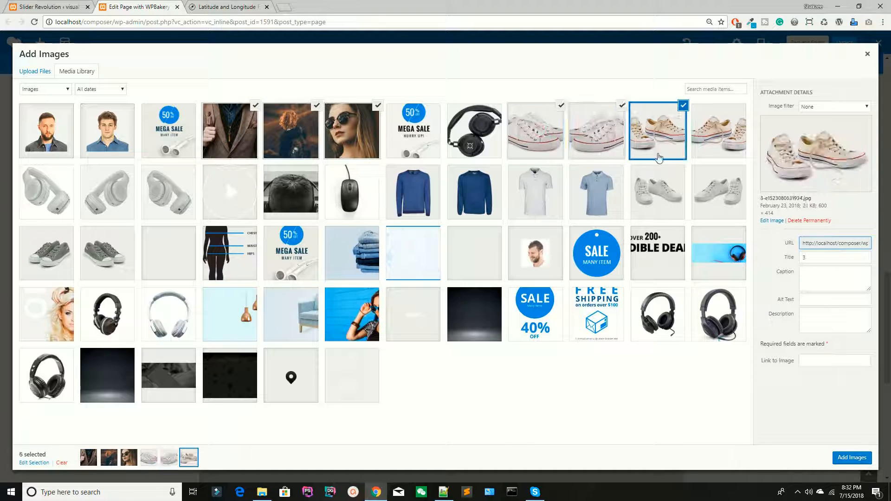
click(588, 155)
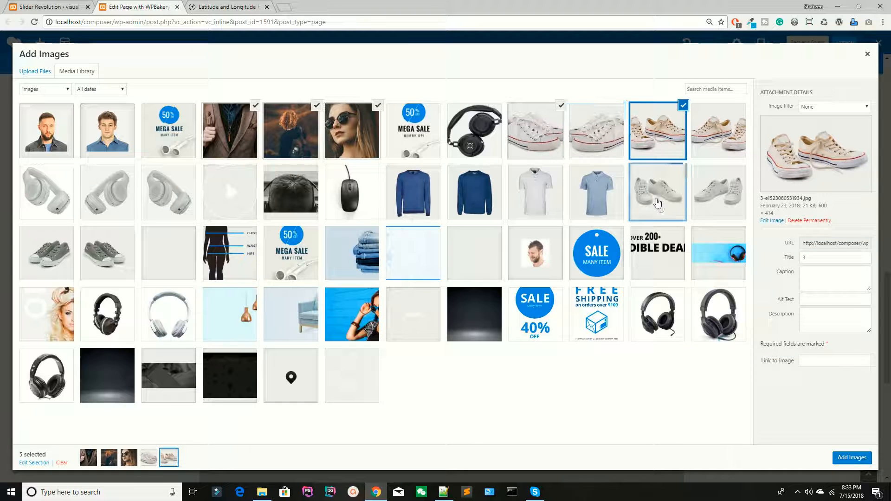
click(660, 207)
click(841, 457)
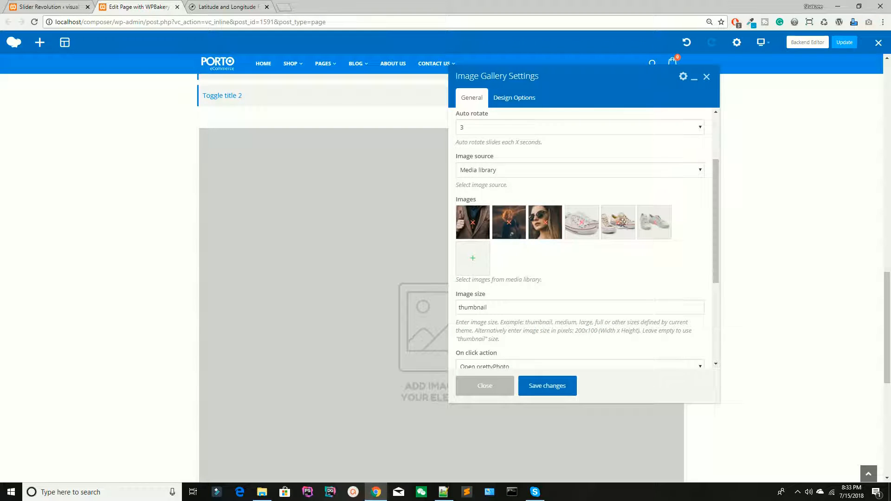
Remove the sunglasses, dark portrait and suit photos from the gallery, leaving only the shoe images.
click(546, 223)
click(509, 223)
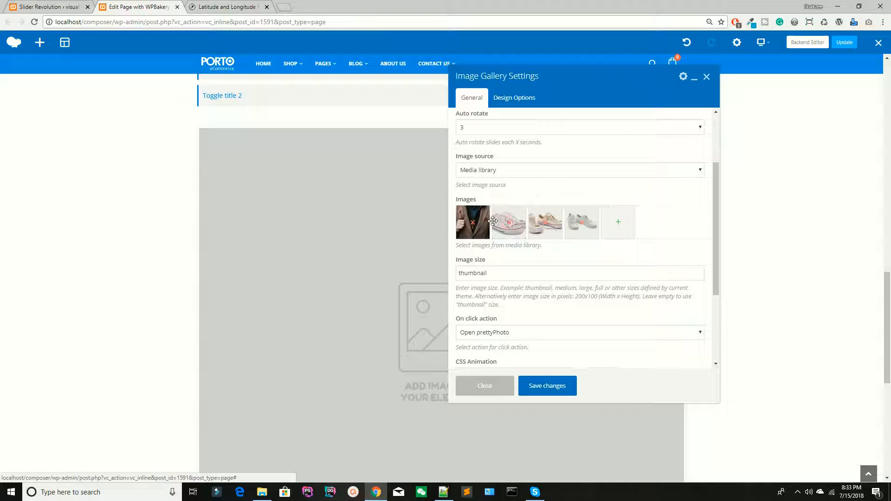
click(475, 222)
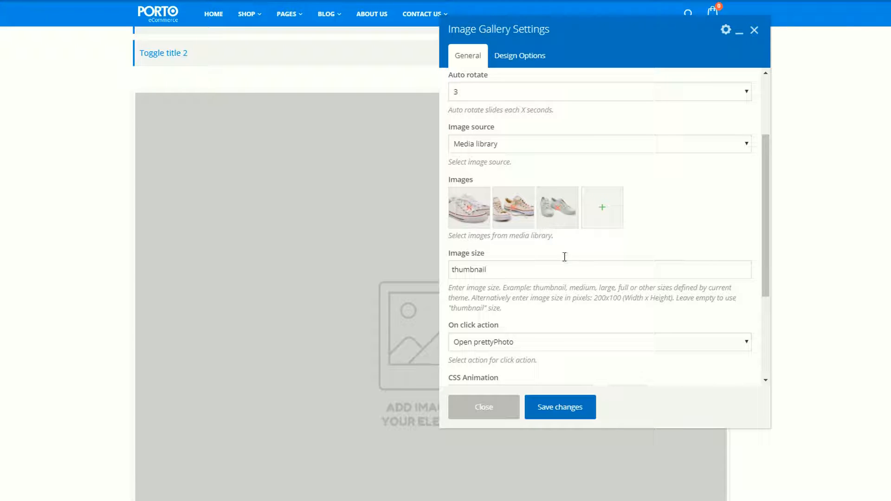
Review the image size field's guidance on thumbnail, medium, large, full and custom pixel sizes.
scroll(548, 229, down, 1)
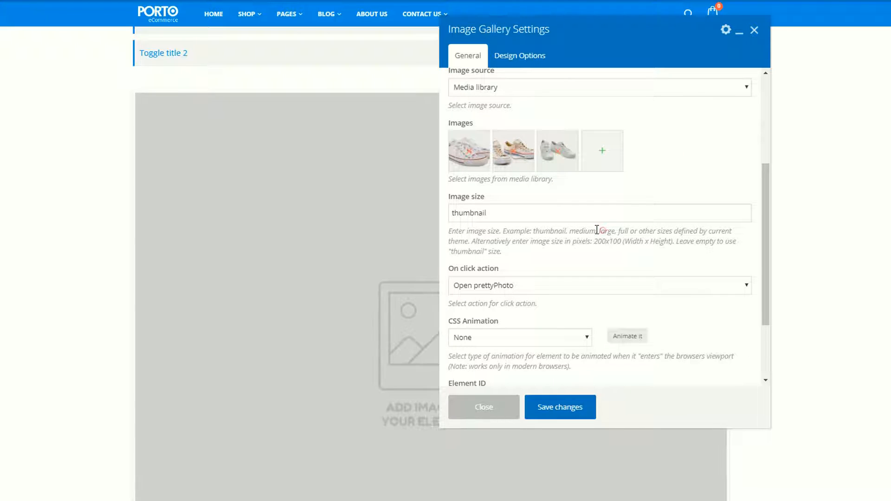
click(599, 229)
double_click(542, 231)
Review the on click action options, keep Open prettyPhoto, and save the gallery settings.
scroll(538, 241, down, 2)
click(501, 229)
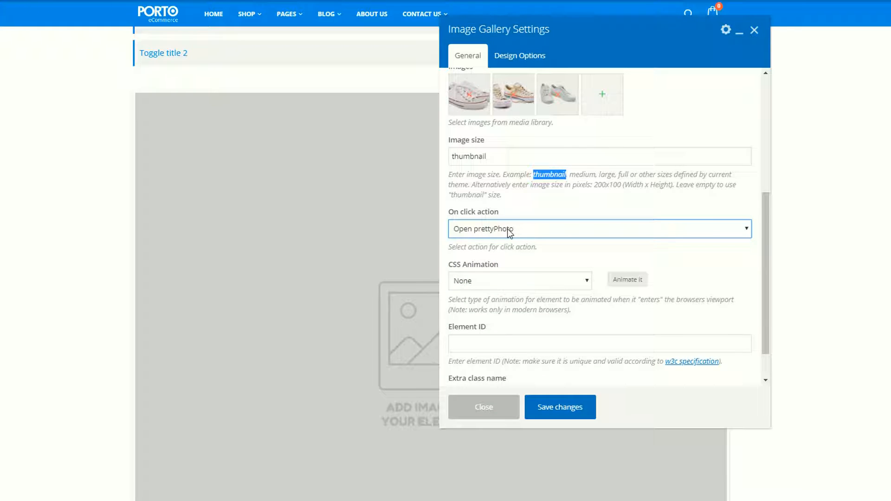
click(513, 217)
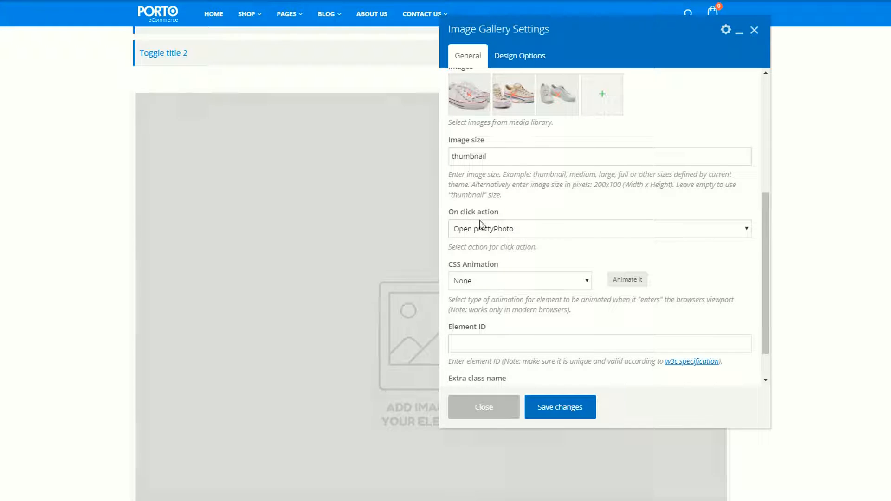
click(485, 230)
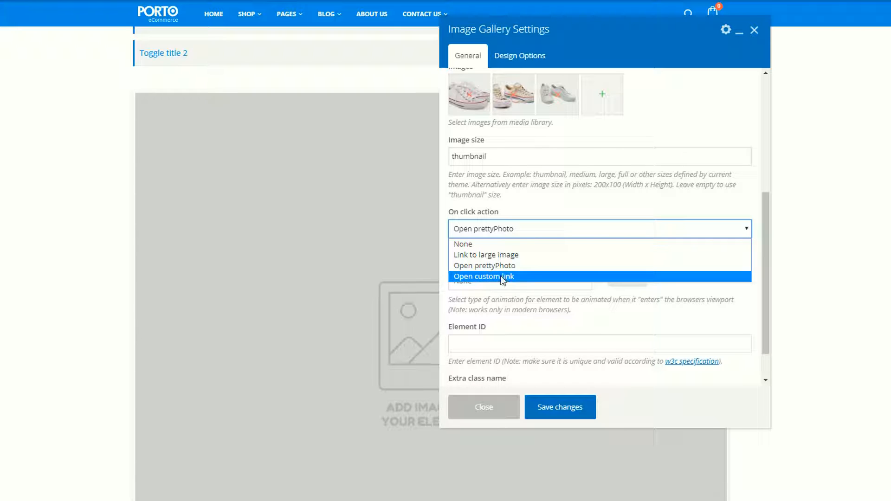
click(503, 266)
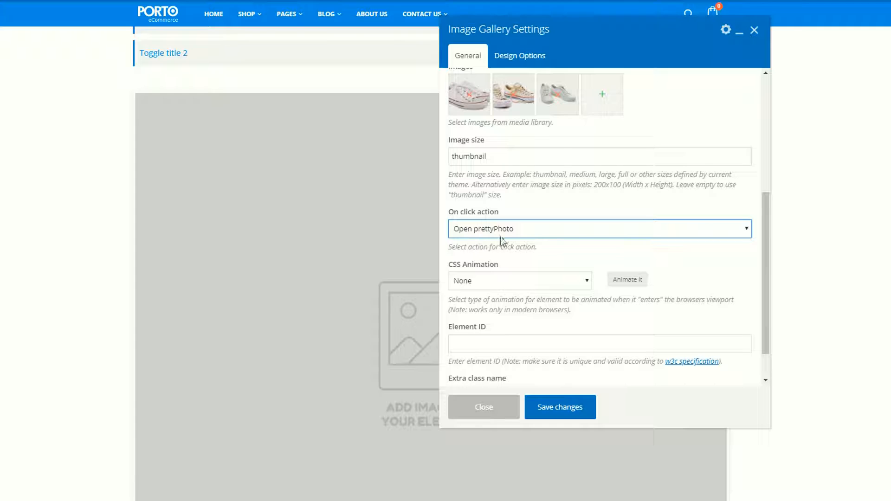
scroll(548, 278, down, 1)
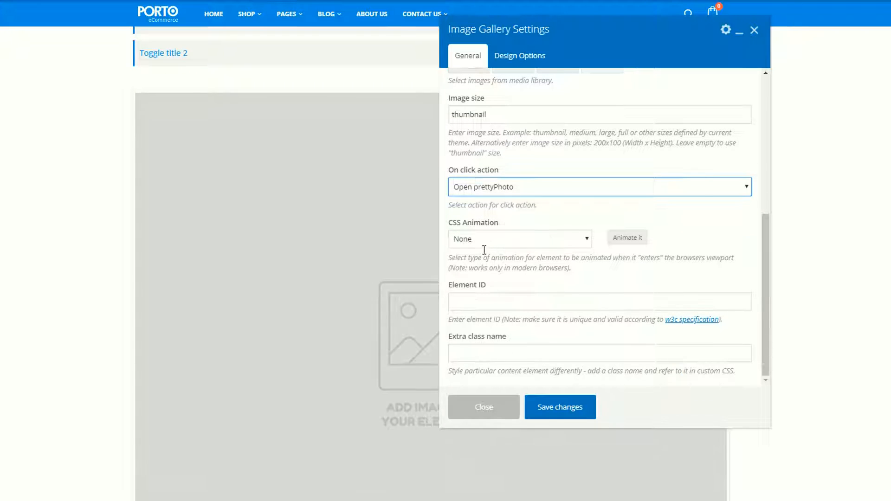
click(562, 408)
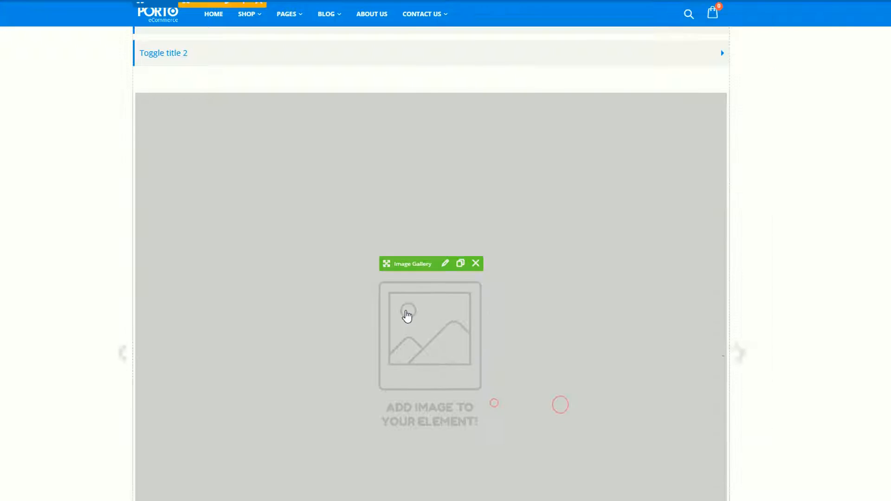
Inspect the shoe gallery on the page and step forward through its slides.
scroll(330, 279, up, 2)
scroll(347, 282, up, 3)
scroll(348, 283, down, 8)
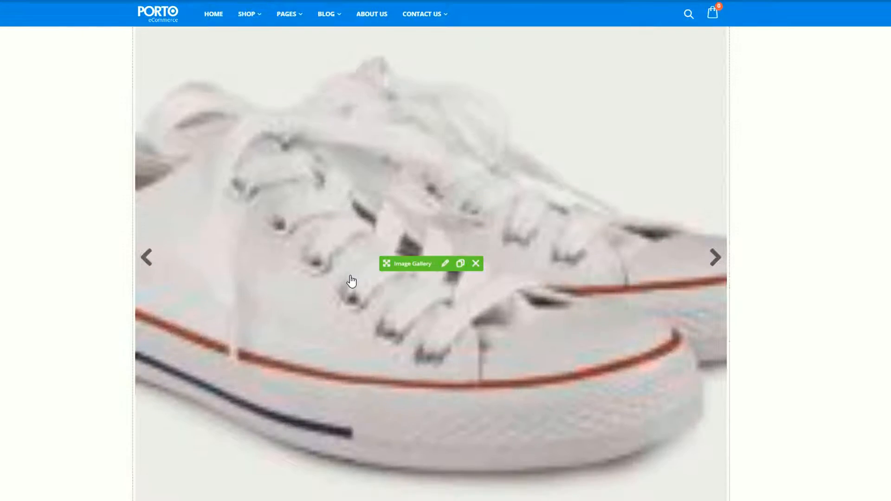
scroll(642, 219, down, 2)
click(715, 147)
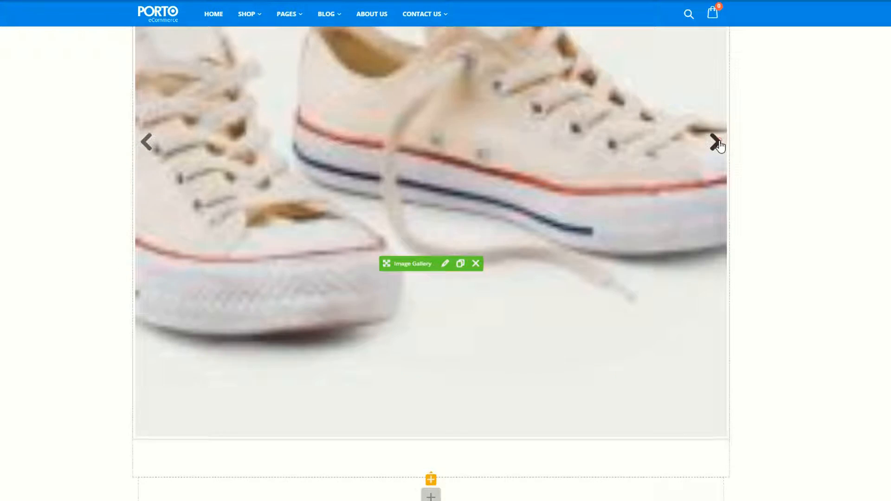
click(720, 146)
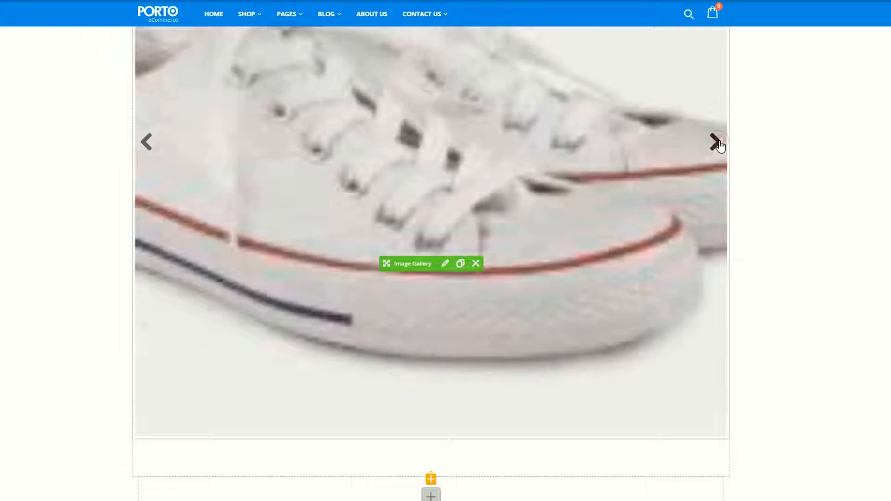
click(719, 146)
scroll(454, 229, up, 2)
scroll(440, 229, down, 2)
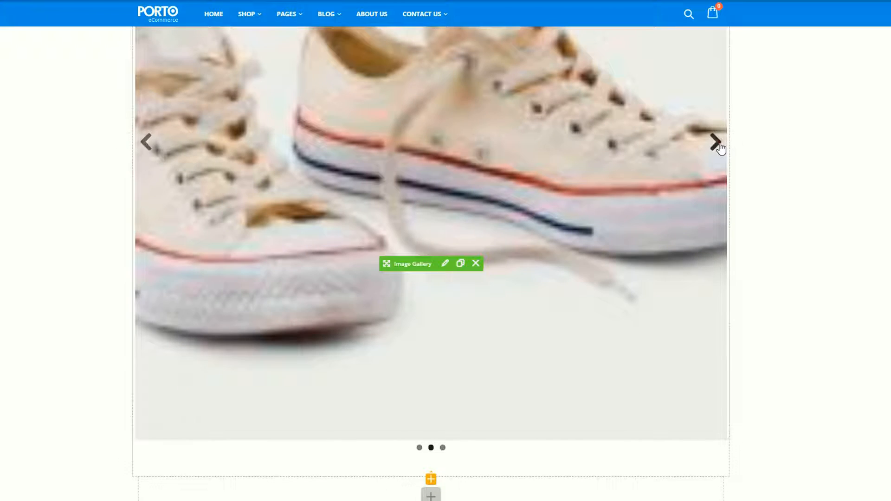
click(720, 146)
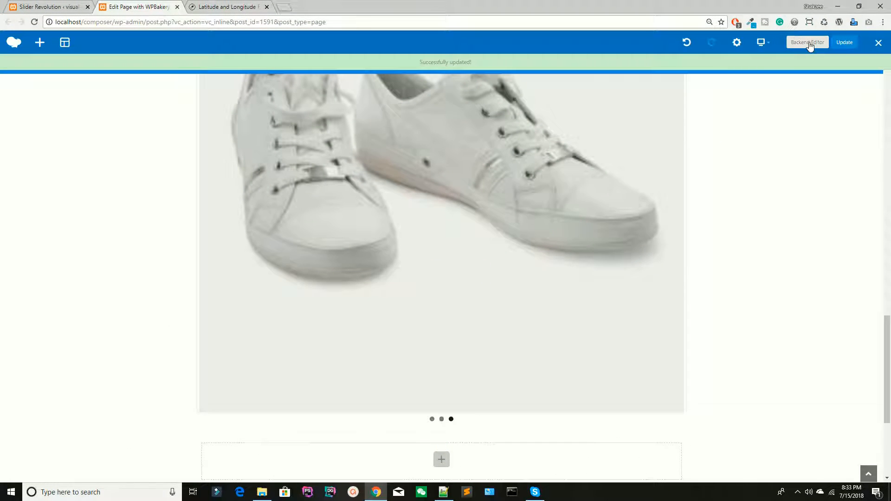
Switch the page to the backend editor and open a preview of its changes in the browser.
click(809, 42)
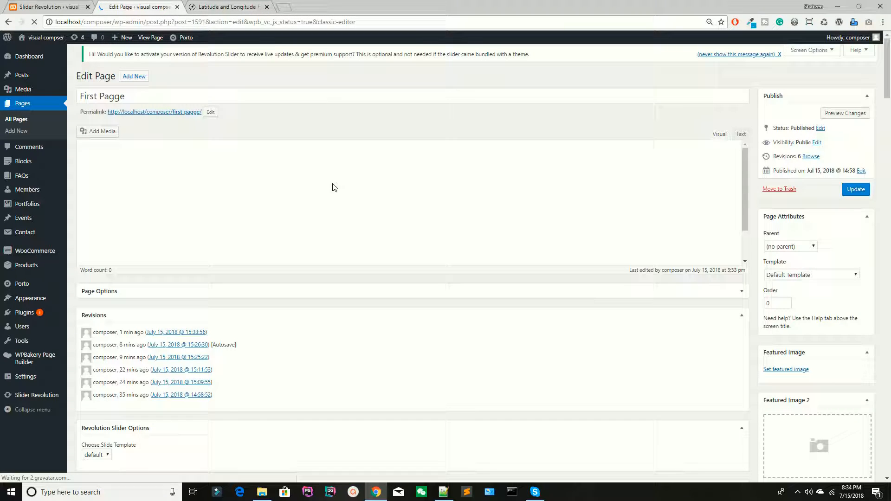
click(842, 115)
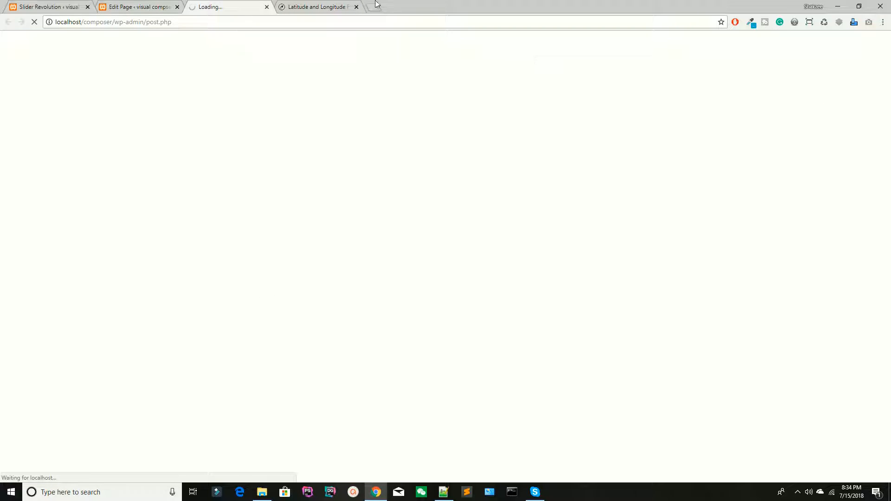
click(328, 3)
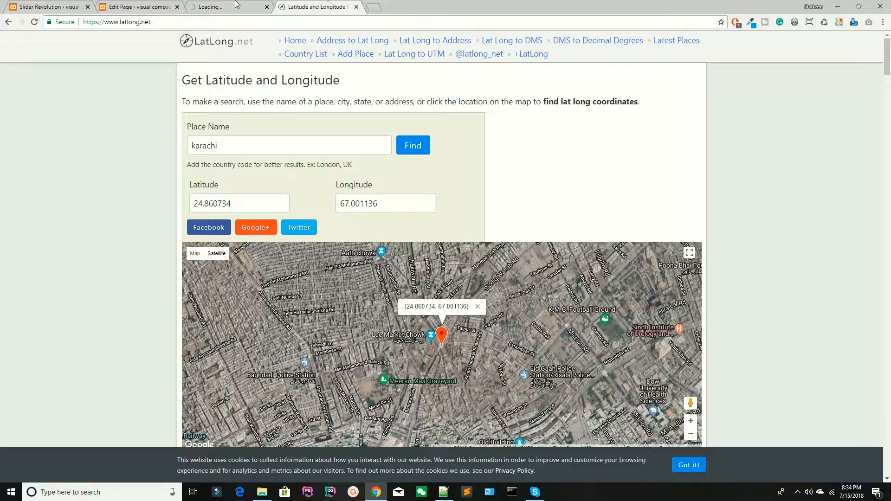
click(219, 3)
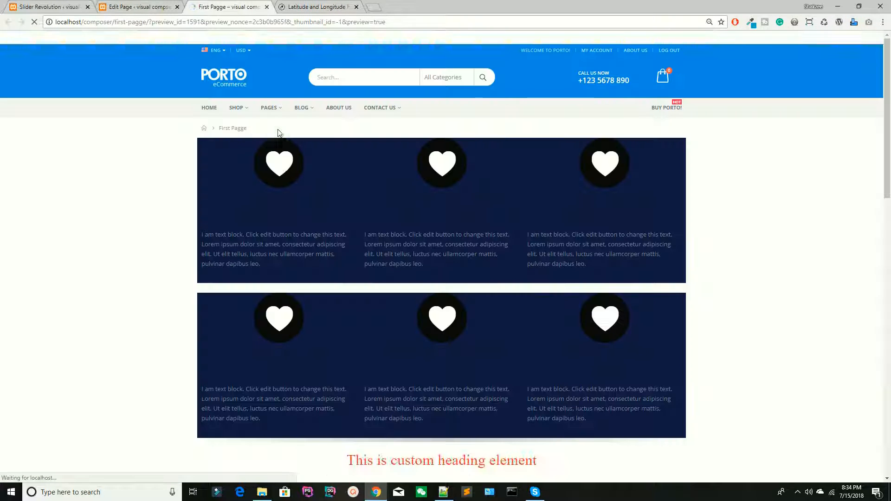
Find the shoe gallery in the page preview and open one of its images to check the prettyPhoto lightbox.
scroll(279, 168, down, 15)
scroll(280, 172, down, 5)
scroll(388, 255, up, 3)
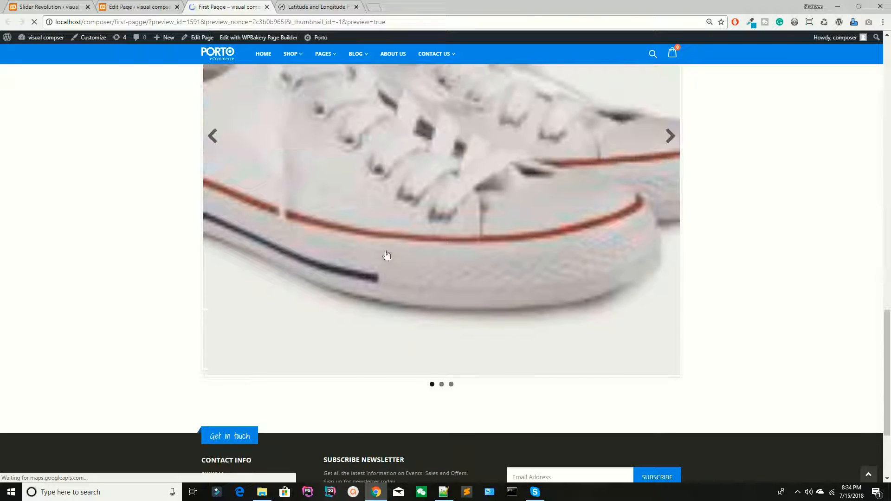
scroll(456, 389, up, 1)
click(456, 389)
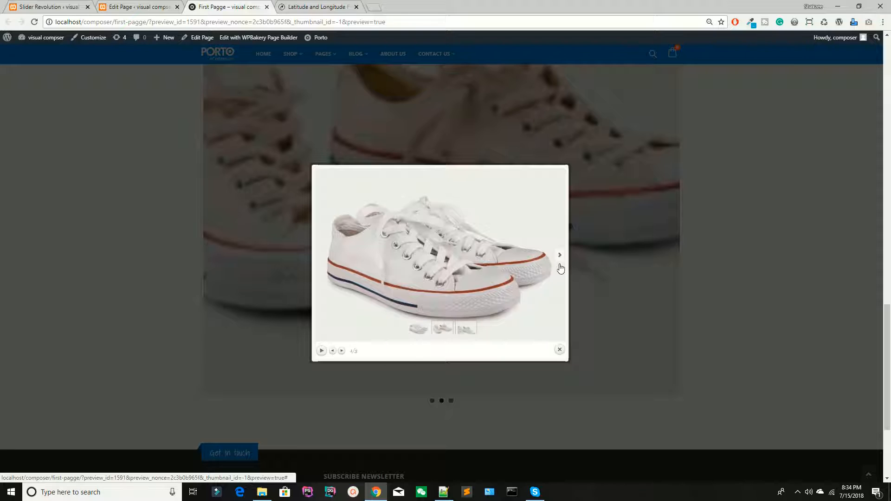
Return to the backend editor and open the Image Gallery settings, keeping Flex slider fade as the gallery type.
click(134, 4)
scroll(339, 288, down, 10)
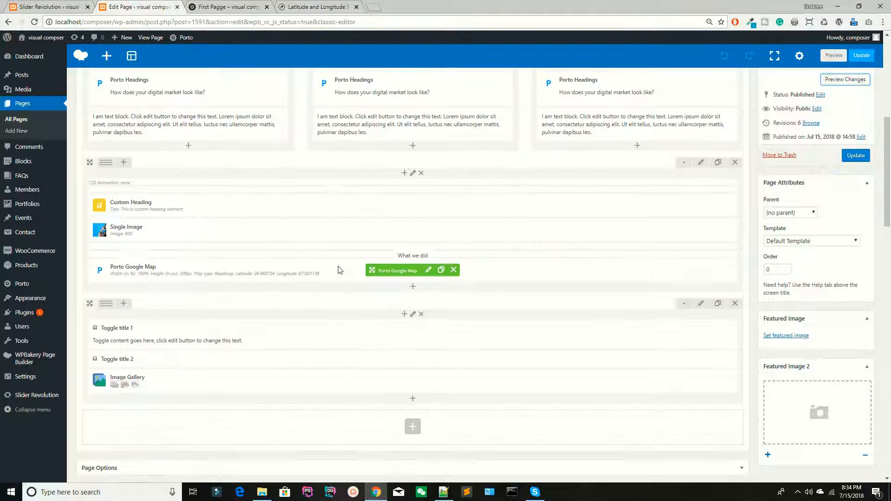
click(424, 243)
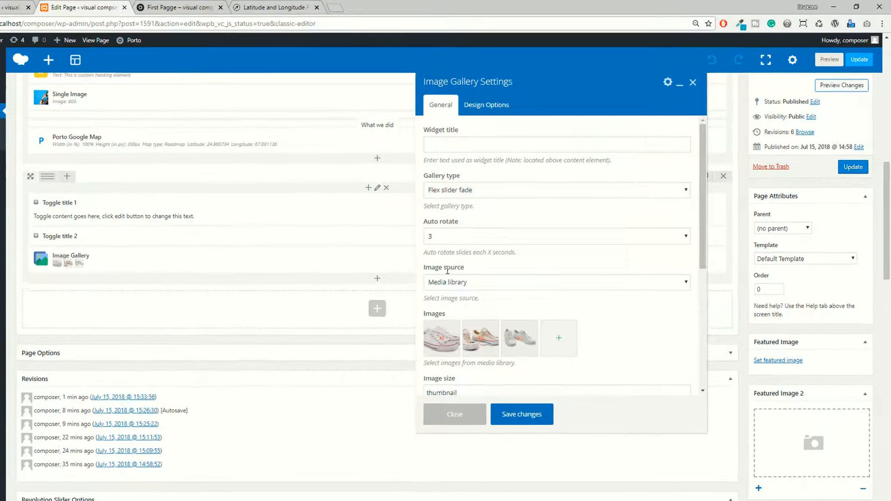
click(476, 263)
click(447, 191)
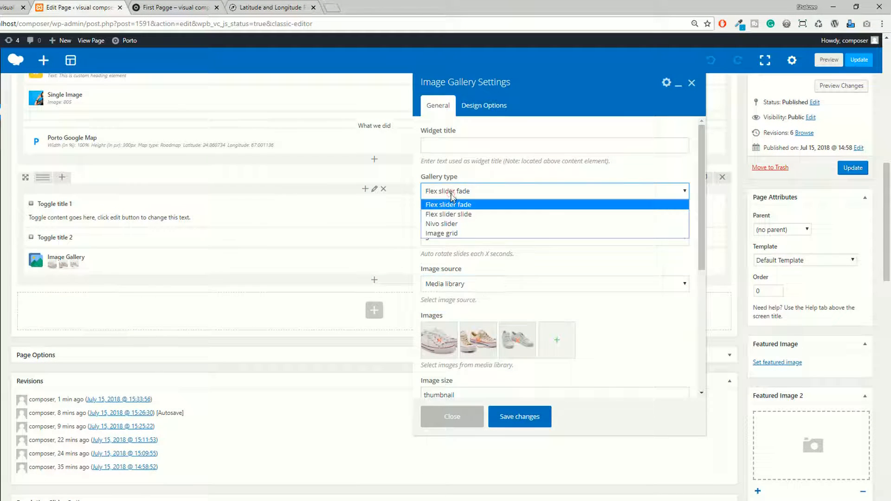
click(445, 204)
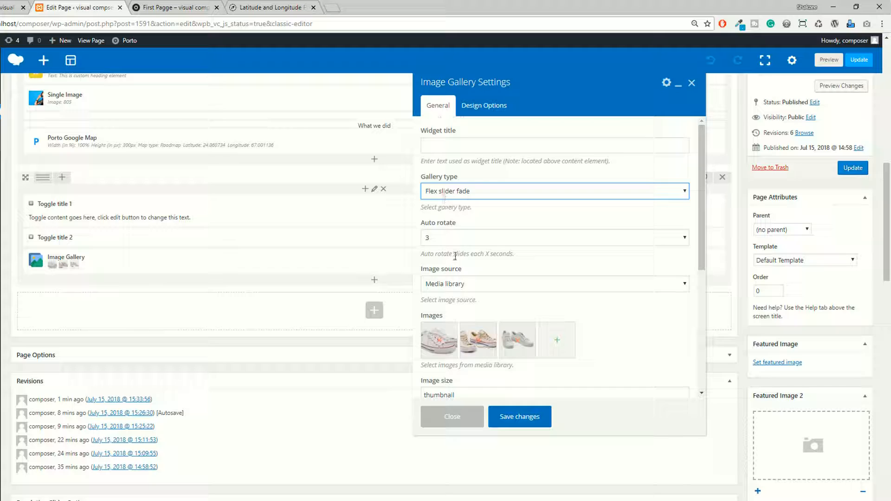
Set the gallery's on click action to Link to large image and save the element settings.
scroll(488, 281, down, 3)
click(468, 310)
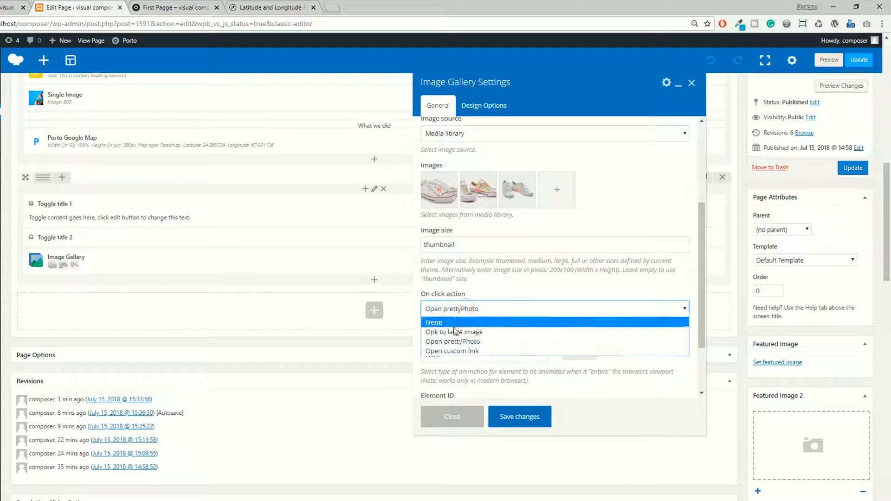
click(454, 332)
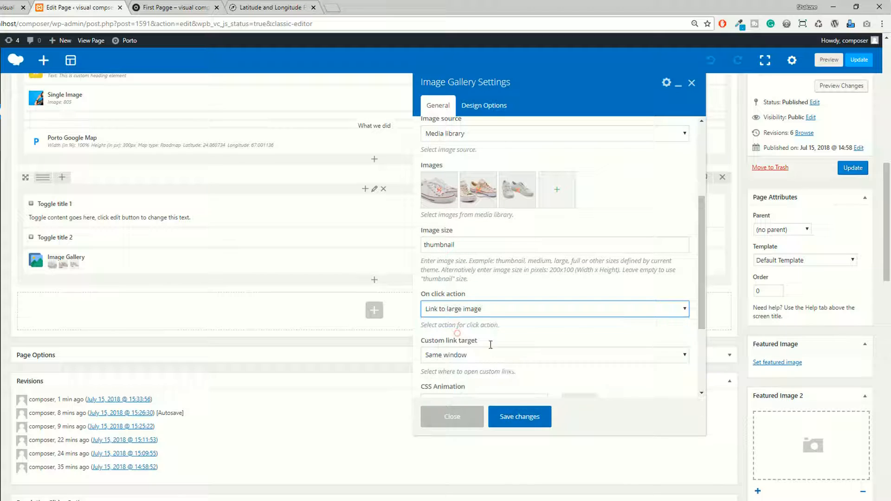
click(517, 418)
Return to the page preview and open a gallery image to check its click behaviour.
click(203, 6)
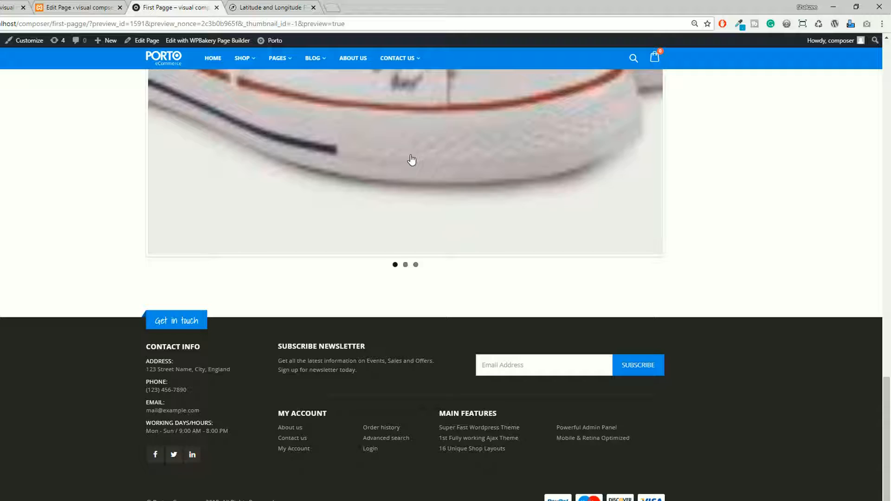
scroll(403, 209, up, 4)
click(397, 255)
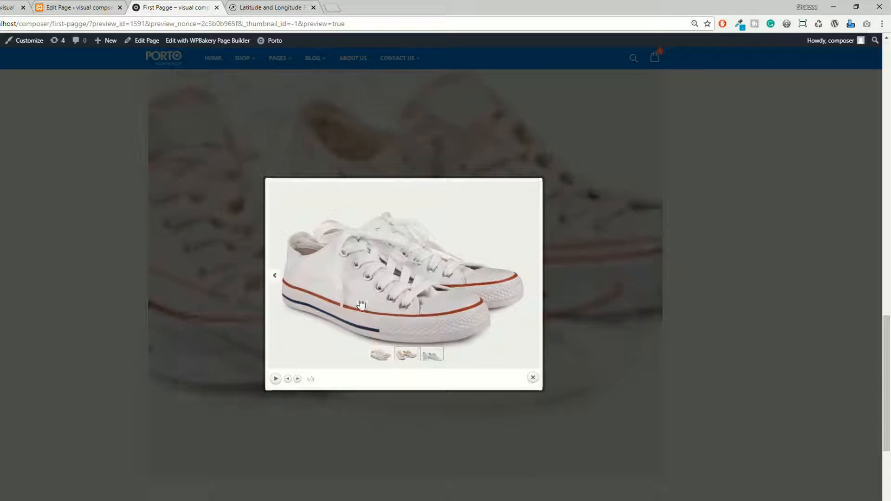
Close the gallery image lightbox in the preview and return to the backend editor.
click(531, 372)
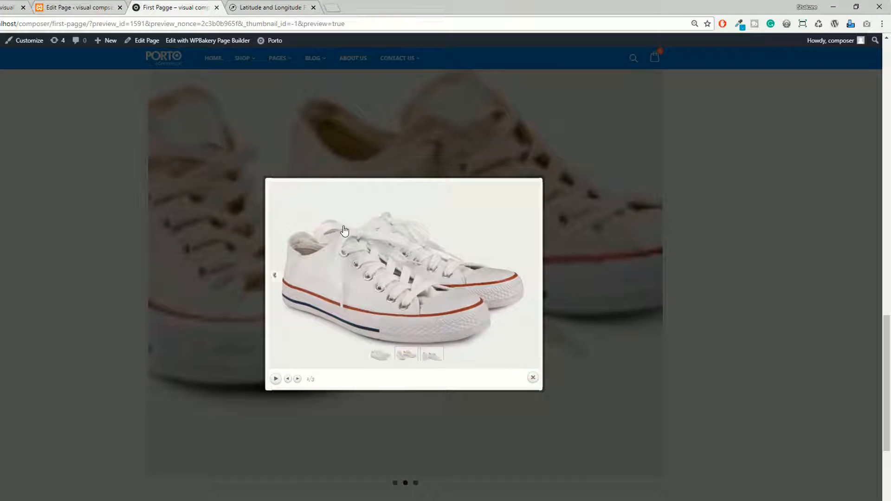
click(532, 376)
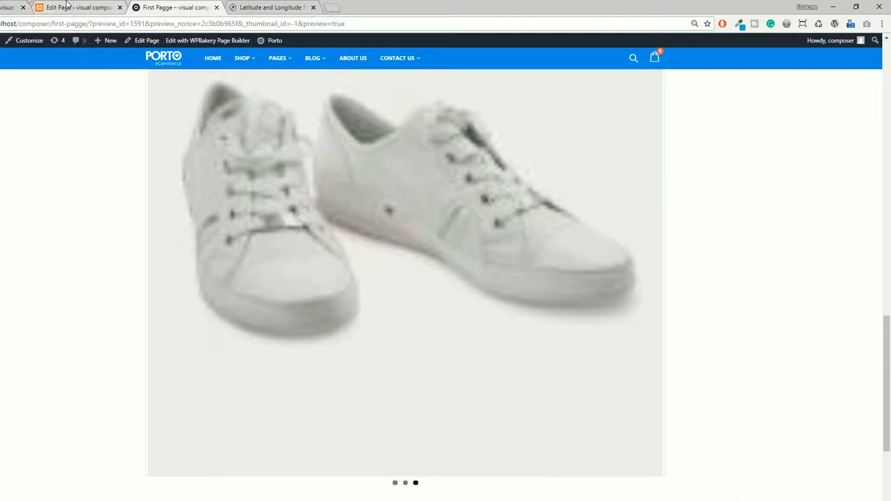
click(69, 7)
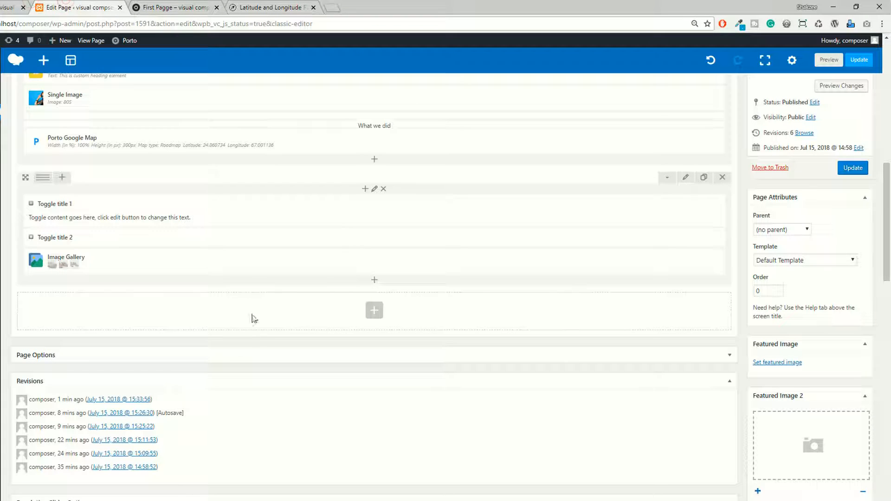
Add an Image Carousel content element below the Image Gallery and look over its general settings.
click(376, 284)
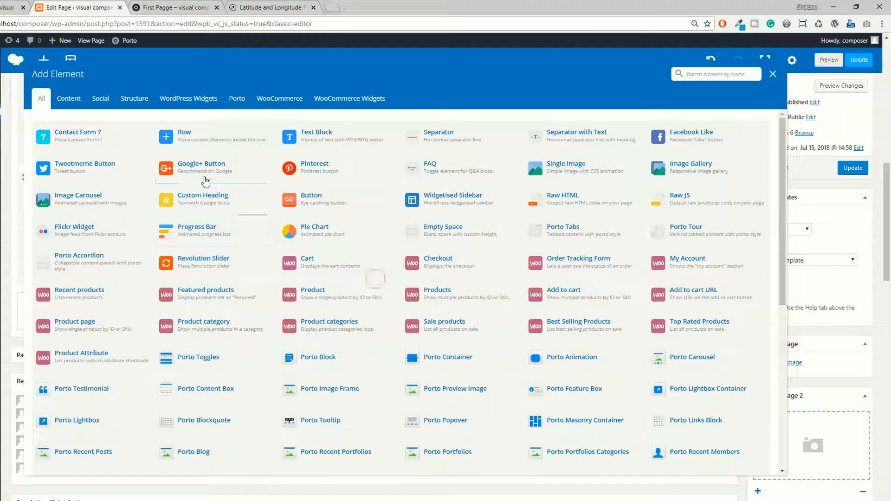
click(69, 98)
click(337, 171)
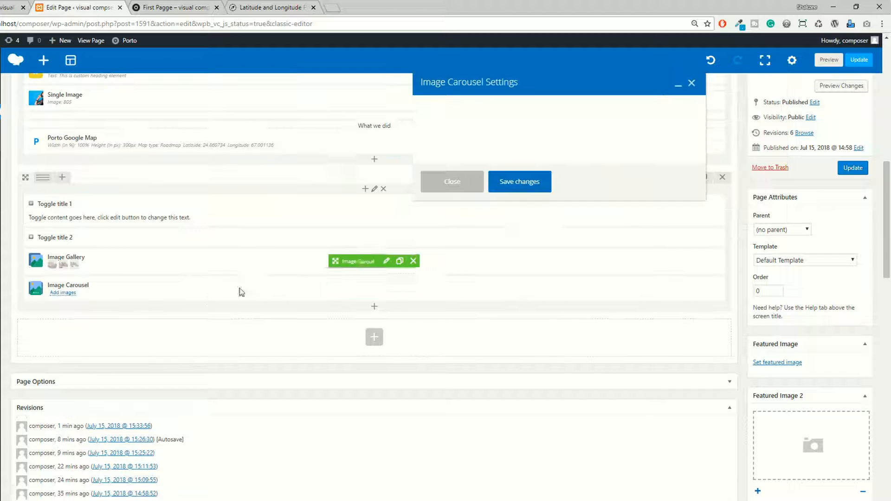
scroll(520, 165, down, 7)
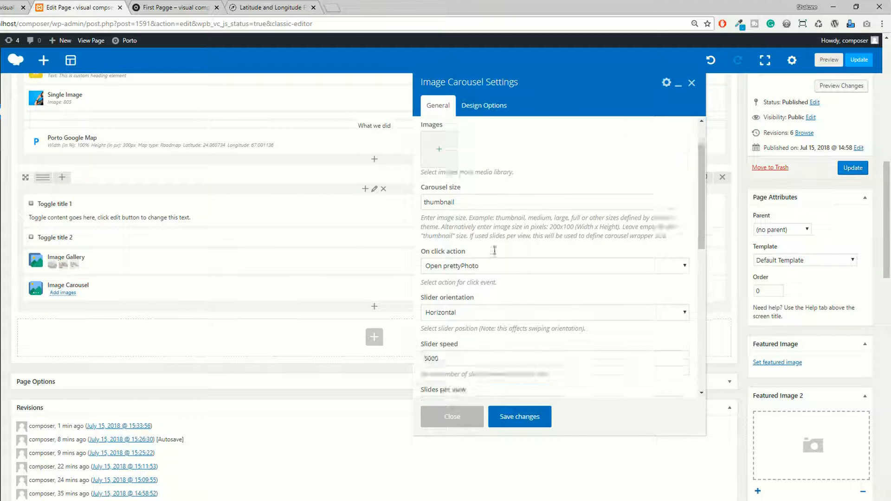
scroll(503, 278, up, 7)
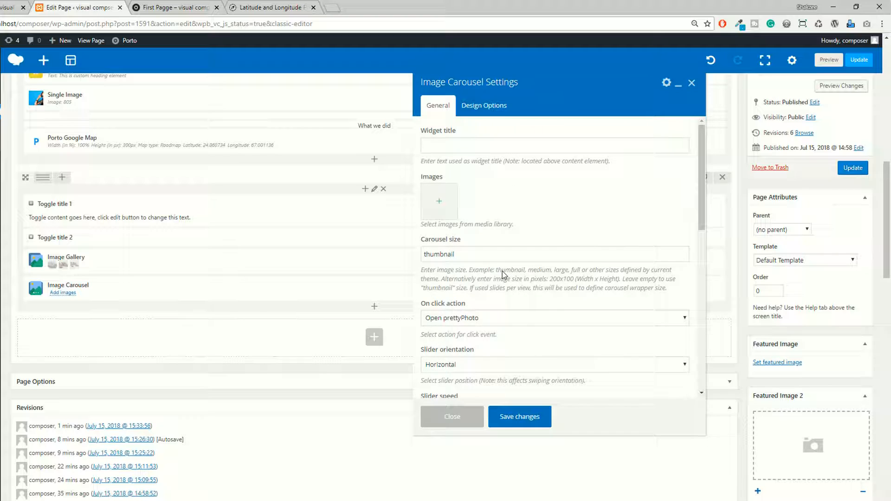
scroll(503, 270, up, 4)
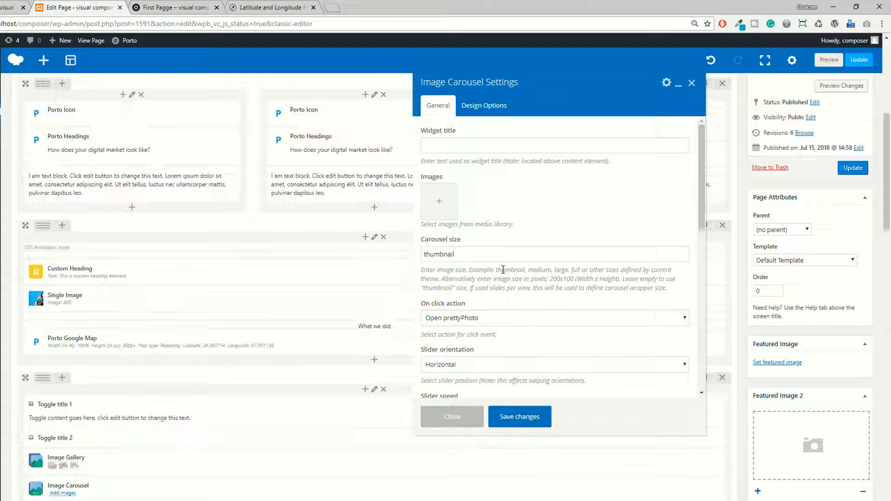
Add the white headphones, grey sneakers and black mouse images from the media library to the carousel.
click(441, 205)
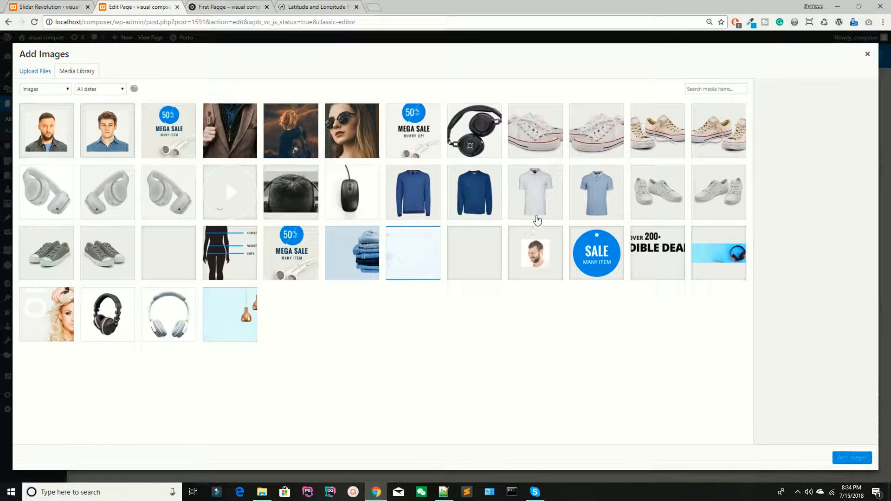
click(148, 194)
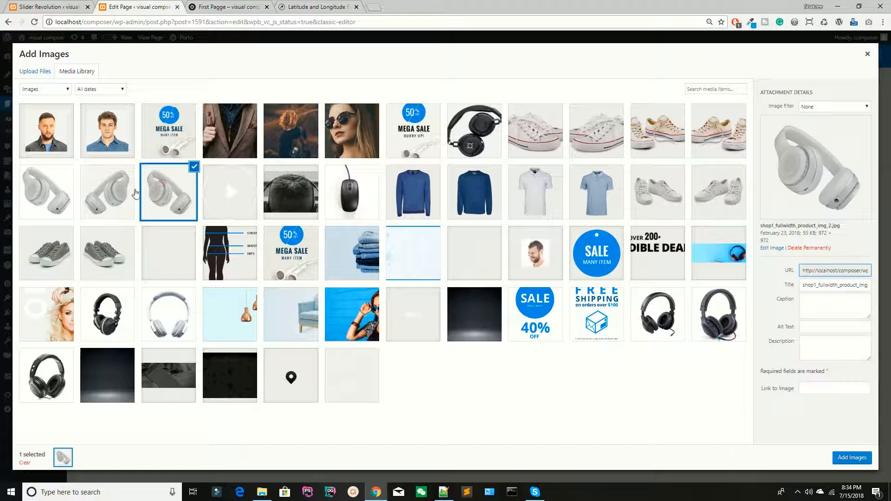
click(111, 251)
click(348, 195)
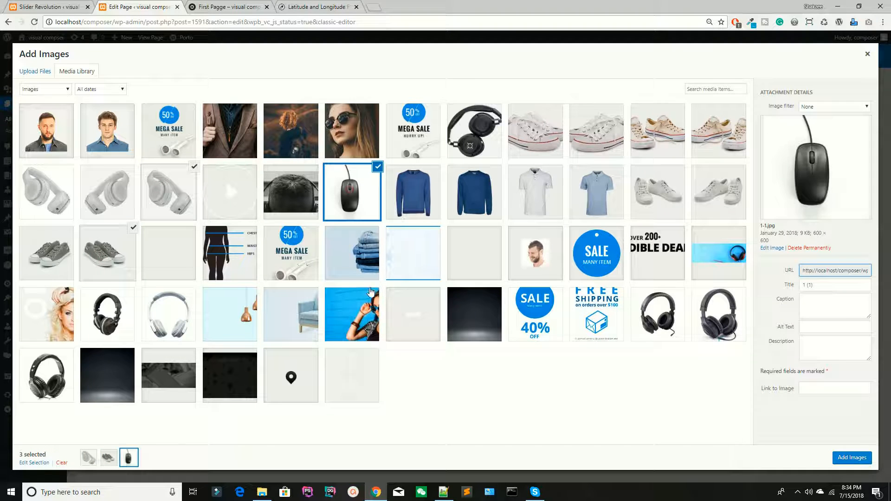
click(842, 454)
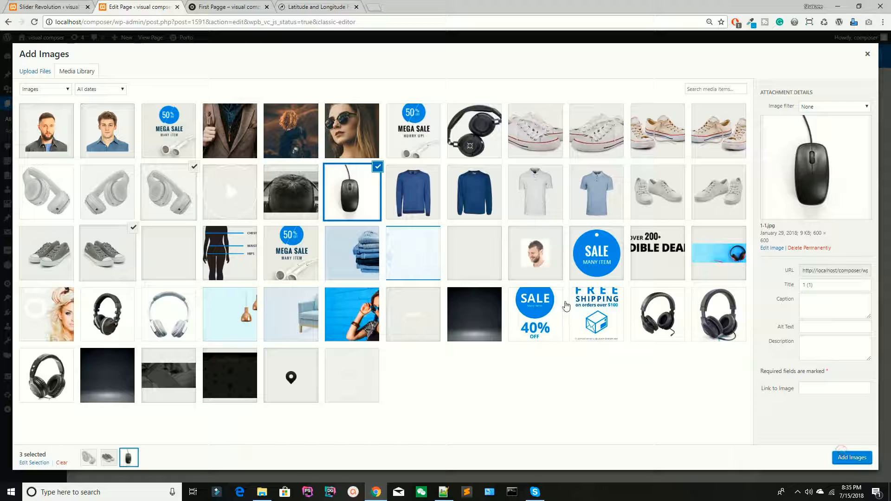
click(854, 459)
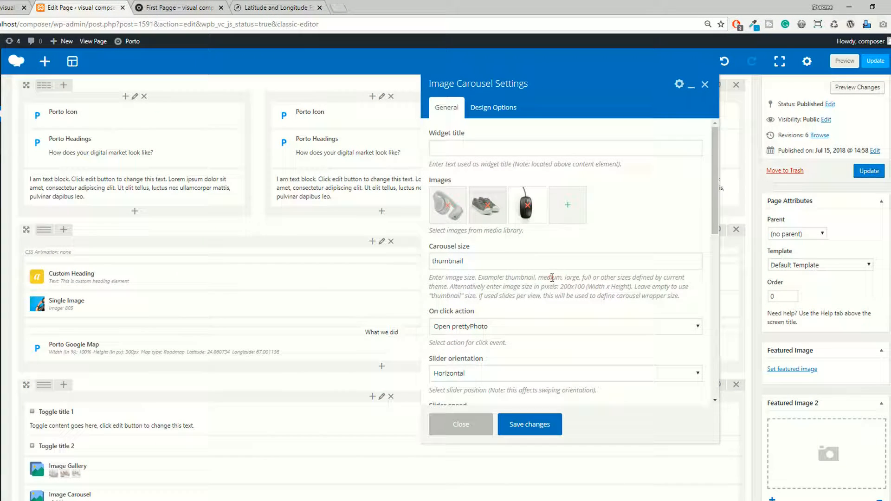
double_click(462, 265)
text(67.001136)
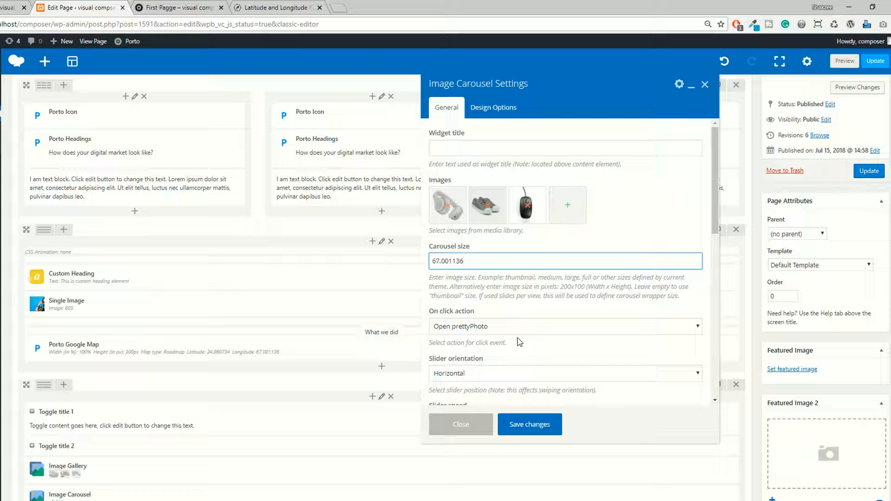
key(ctrl+z)
Set the carousel size to medium, copying the word from the field's help text.
double_click(552, 277)
key(ctrl+c)
drag(464, 262, 435, 260)
key(ctrl+v)
Review the carousel's slider orientation choices, keep Open prettyPhoto as the on click action, and save the element settings.
scroll(511, 320, down, 1)
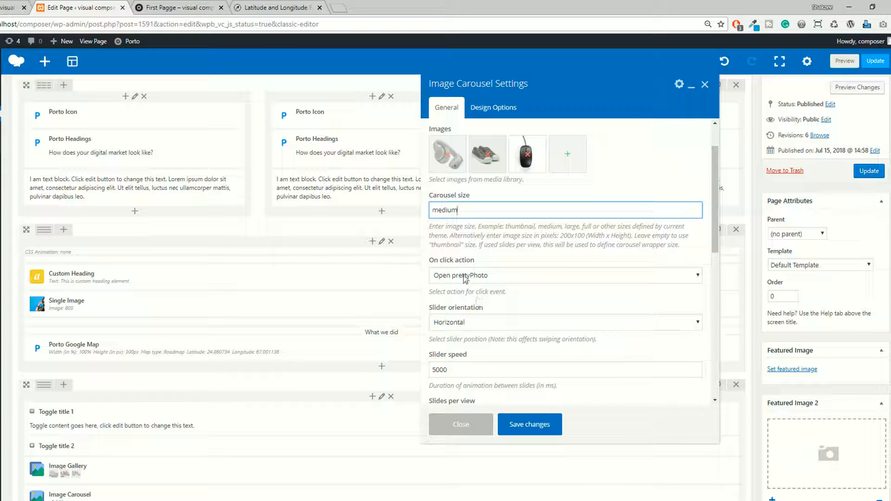
click(463, 275)
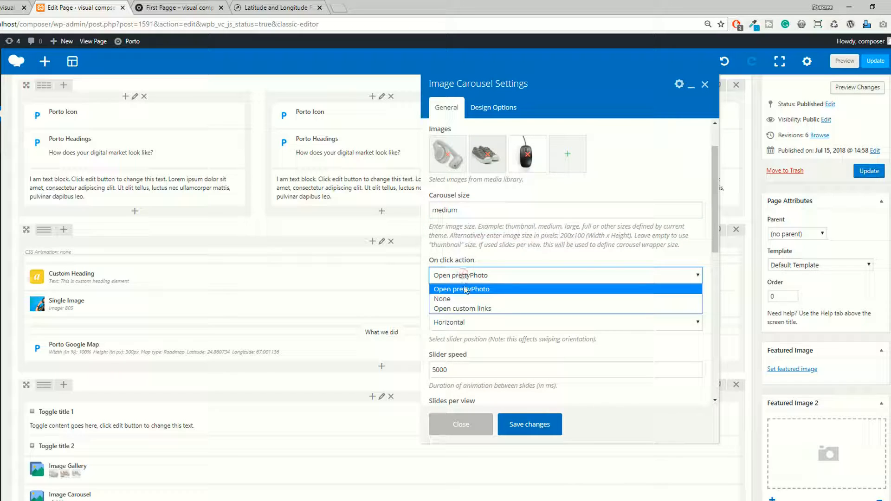
click(474, 263)
click(464, 324)
click(464, 324)
click(462, 323)
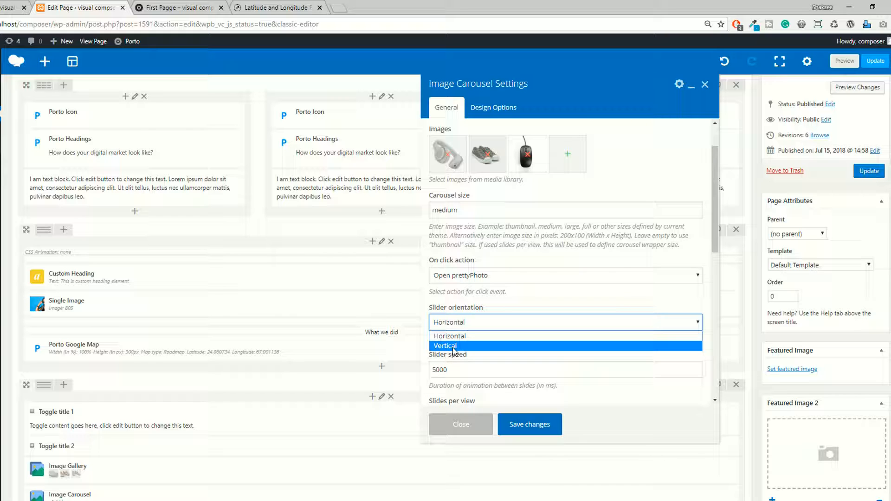
click(525, 420)
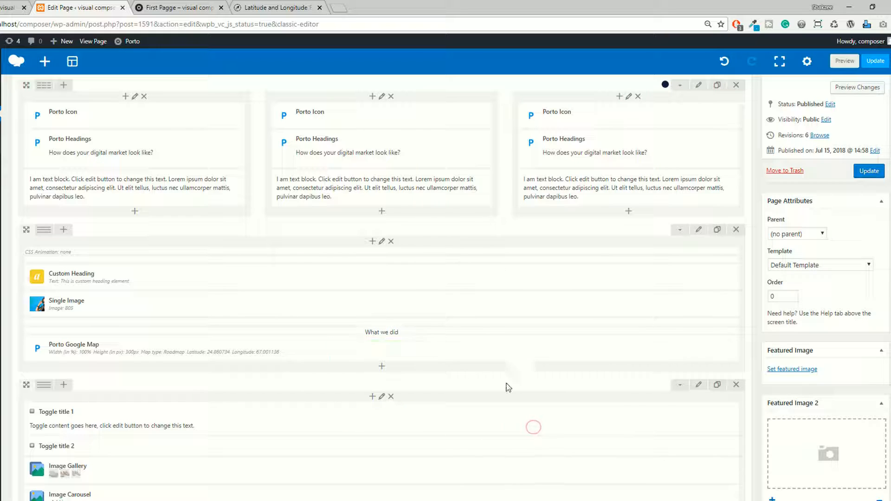
Preview the page changes, find the image carousel near the page end, and go through its slides.
click(865, 89)
click(221, 4)
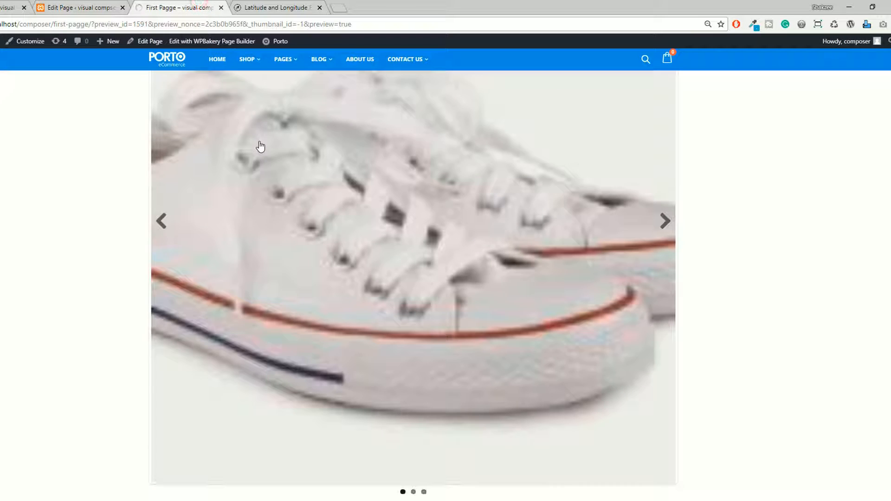
scroll(110, 223, down, 15)
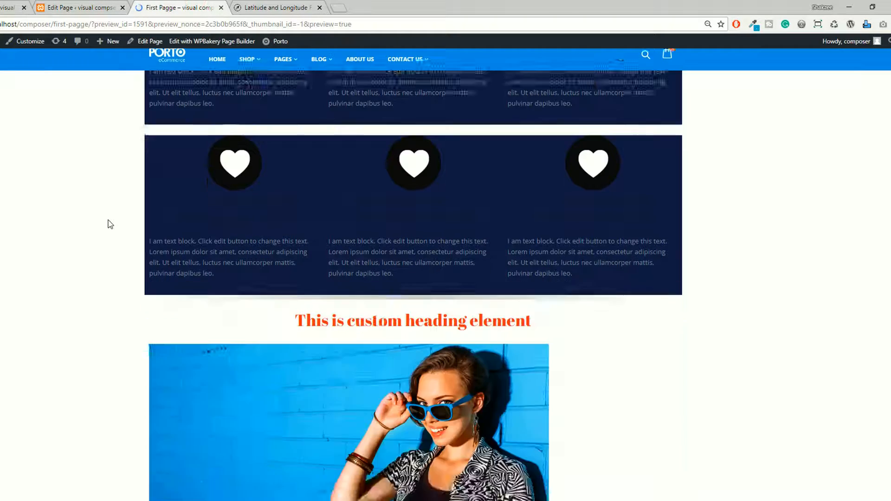
scroll(110, 224, down, 8)
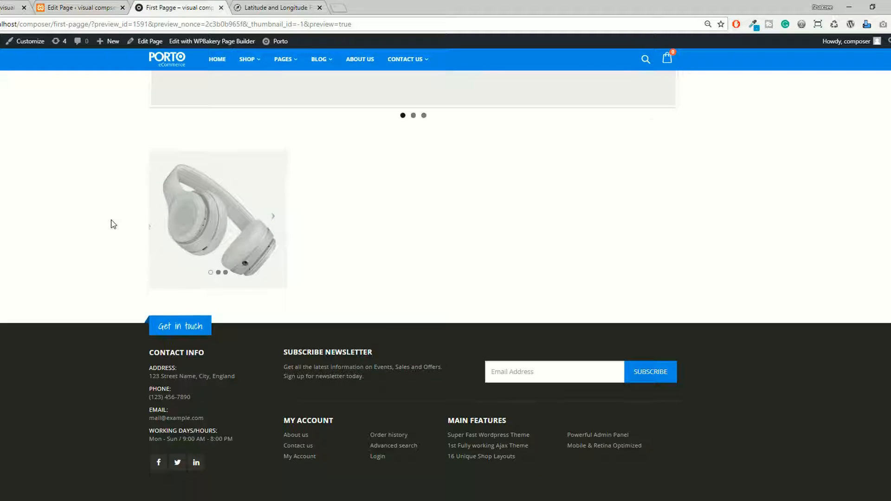
click(219, 272)
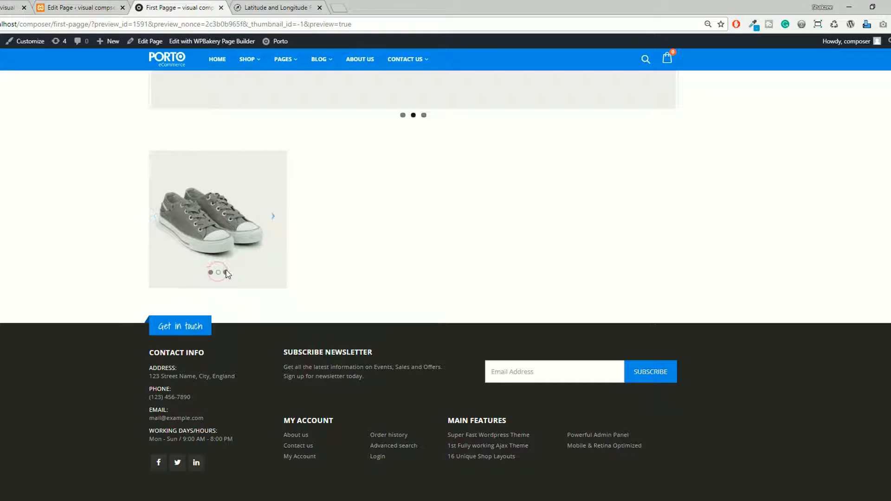
click(225, 273)
Compare the gallery and carousel in the page preview with their elements in the backend editor, ending in the editor.
click(60, 5)
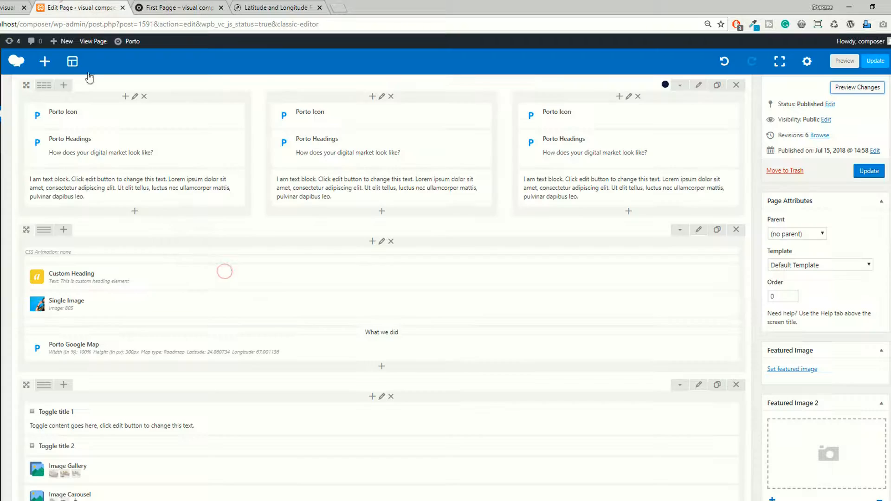
scroll(209, 311, down, 3)
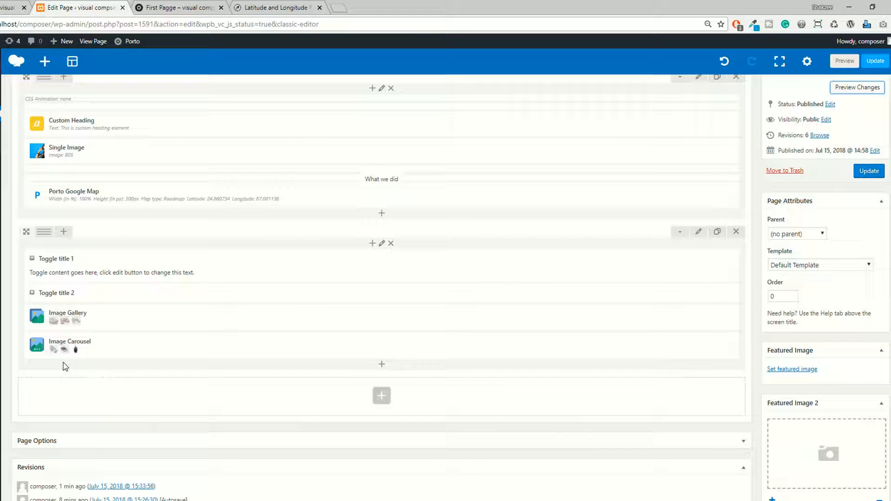
key(ctrl+Tab)
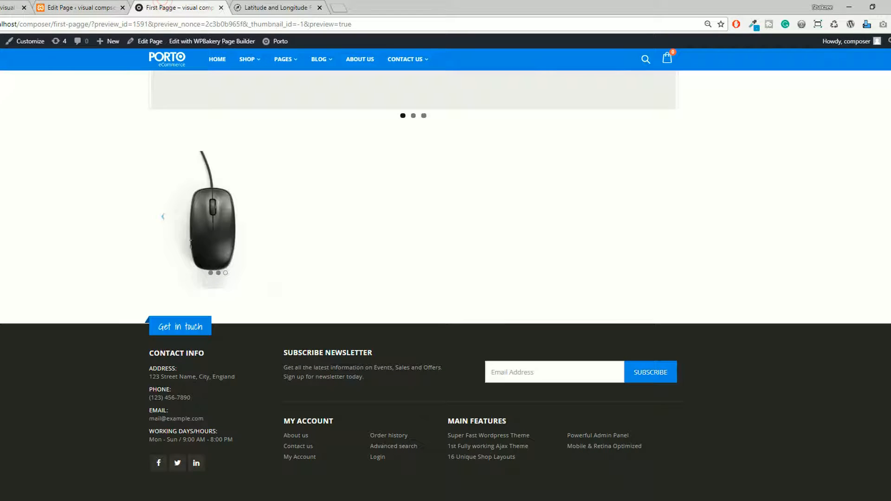
scroll(235, 237, up, 5)
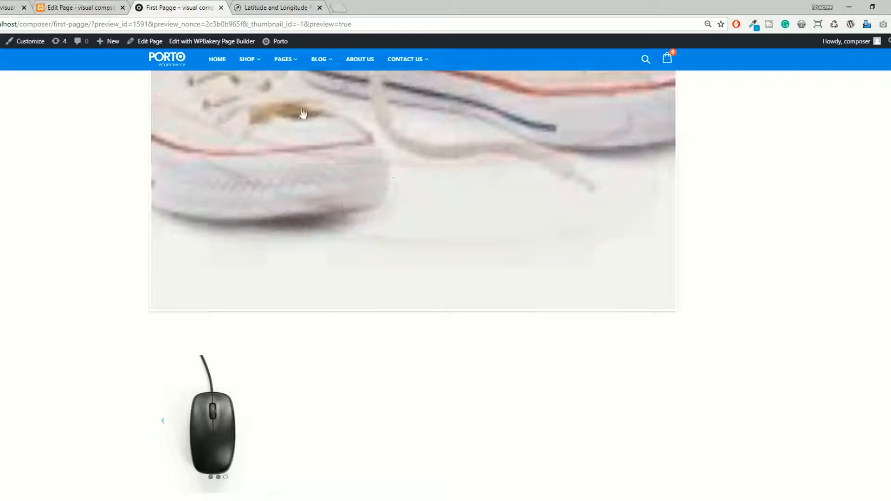
click(69, 8)
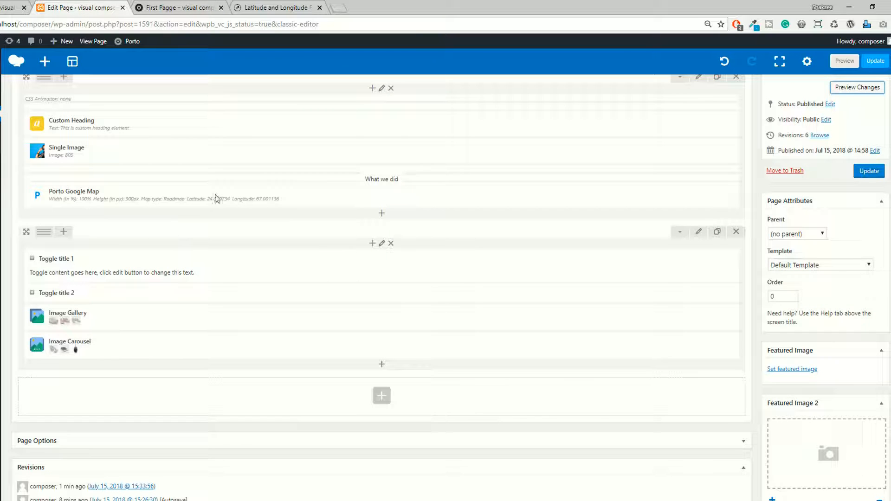
click(271, 4)
click(180, 7)
click(81, 7)
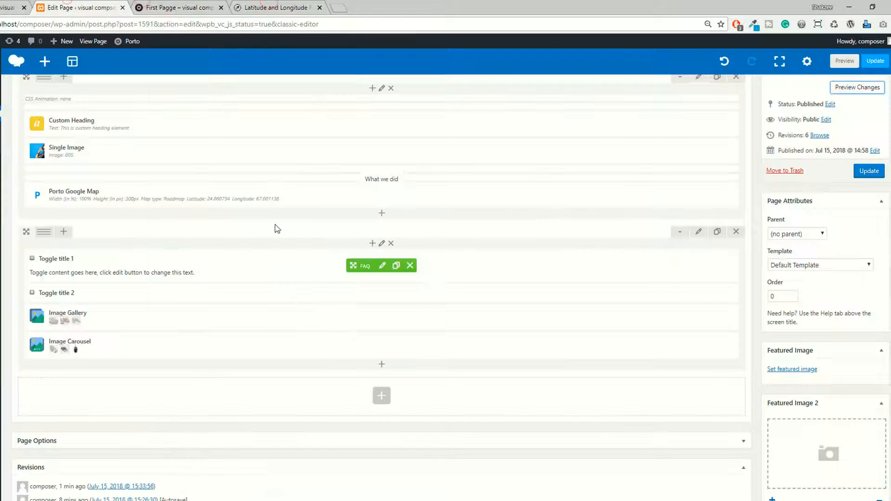
Add a Button content element below the Image Carousel and set its text to "Click me".
click(382, 367)
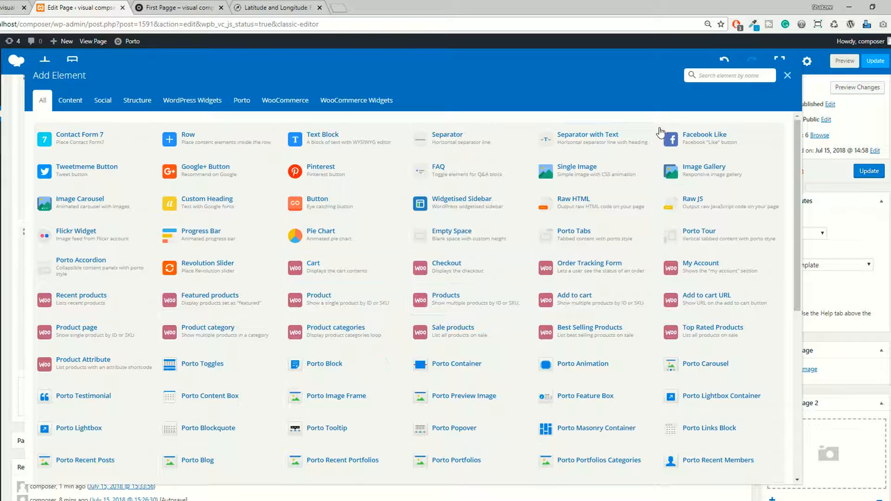
click(71, 104)
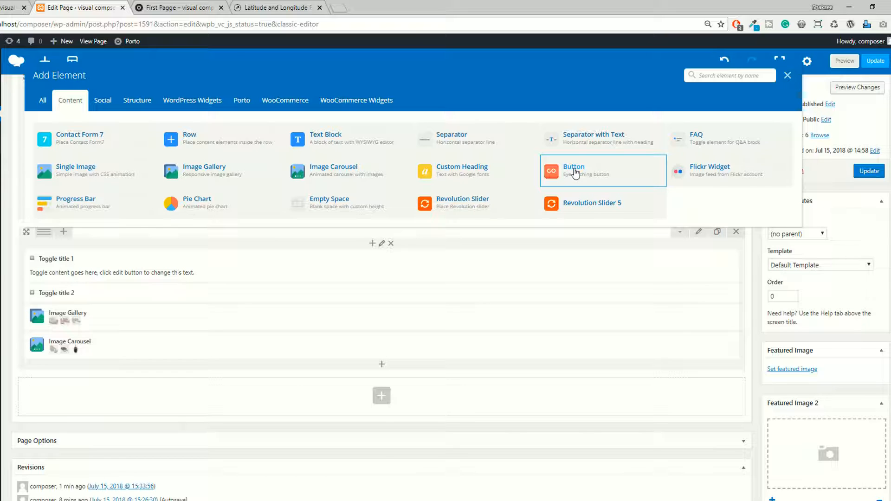
click(575, 172)
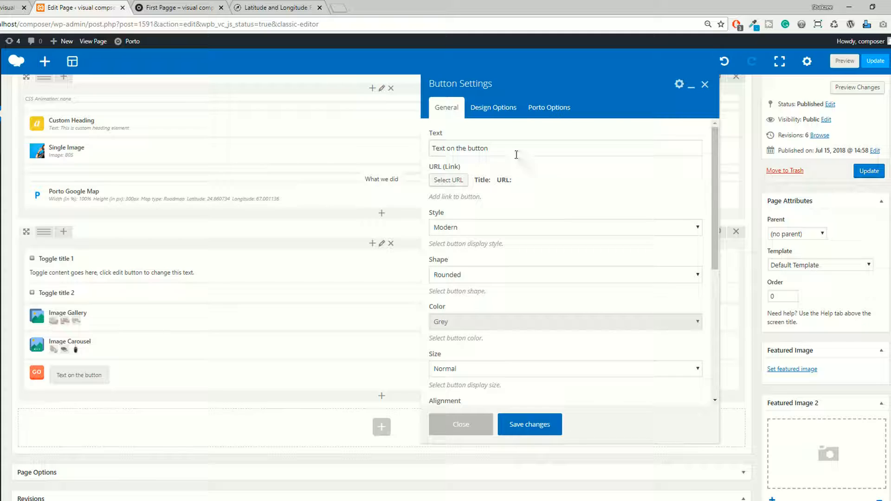
drag(517, 154, 418, 147)
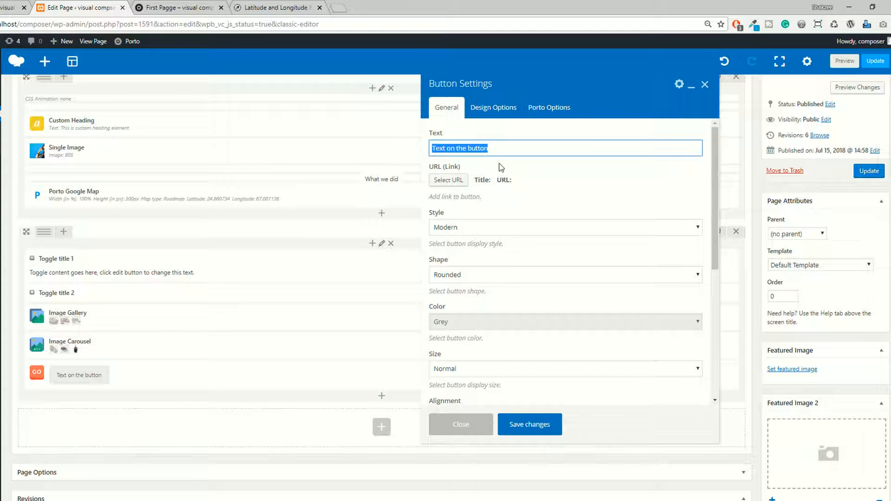
text(Click me)
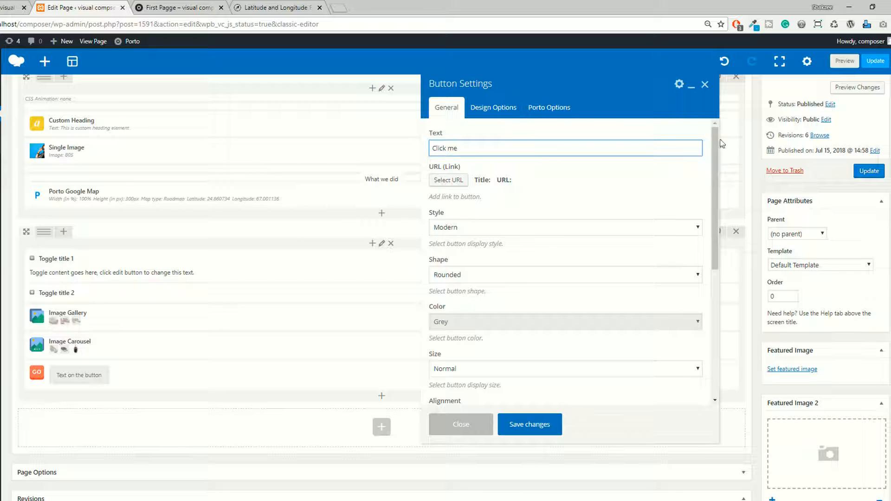
click(704, 176)
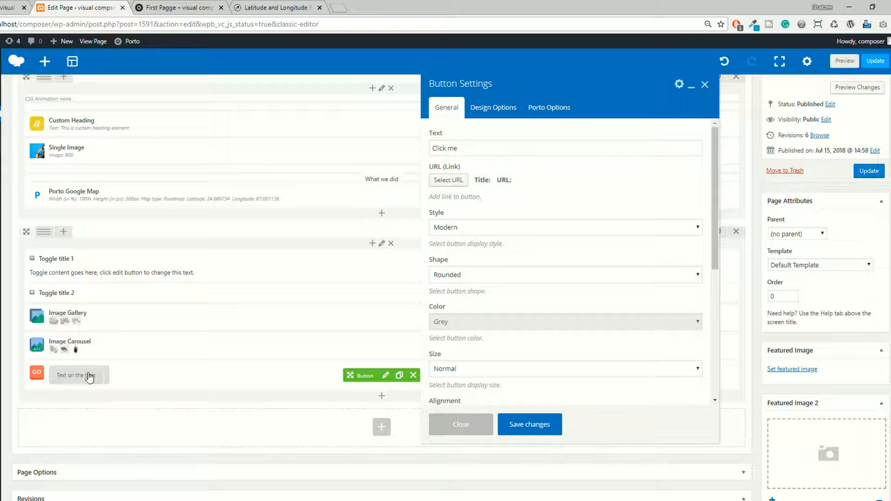
Review the button's style and shape choices, keeping the Modern style and the Rounded shape.
click(470, 232)
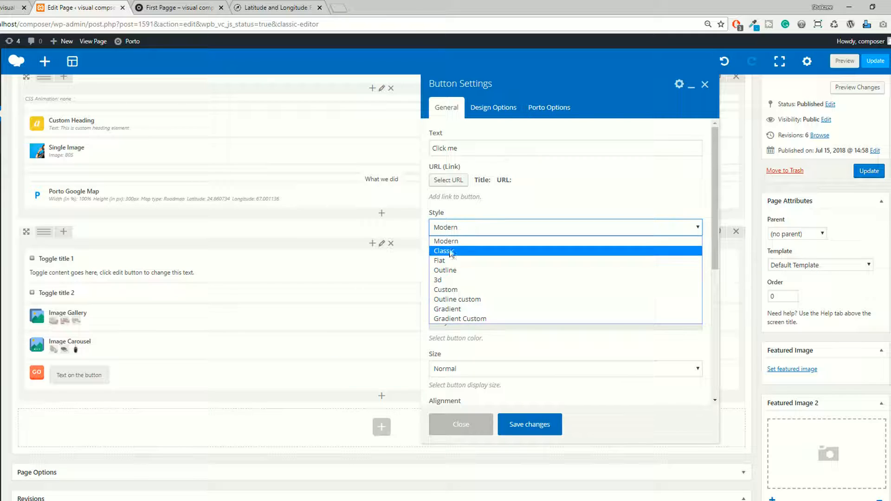
click(493, 195)
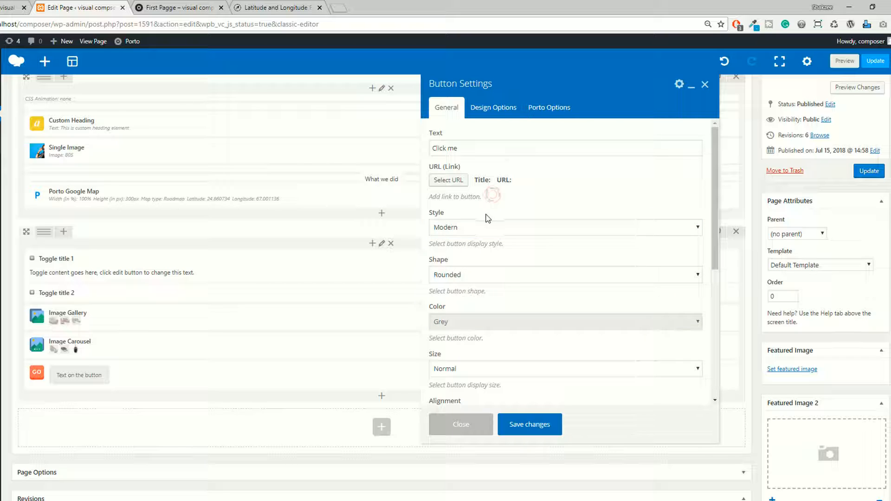
click(455, 224)
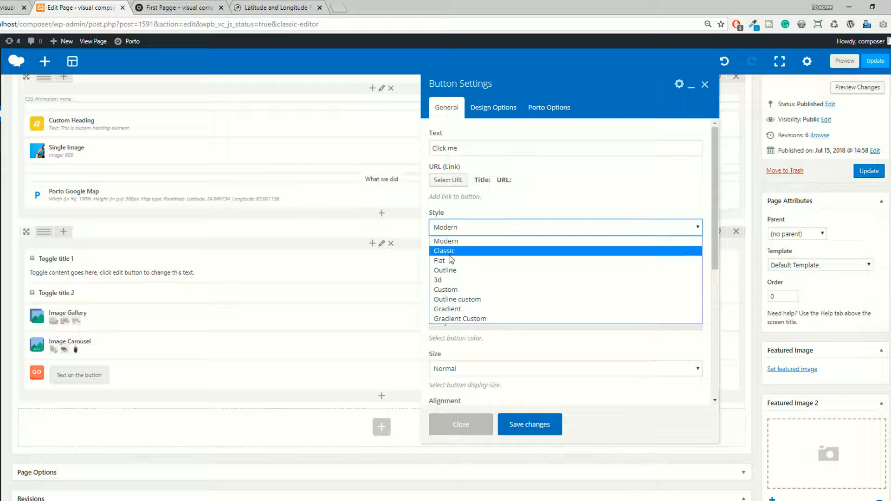
click(494, 216)
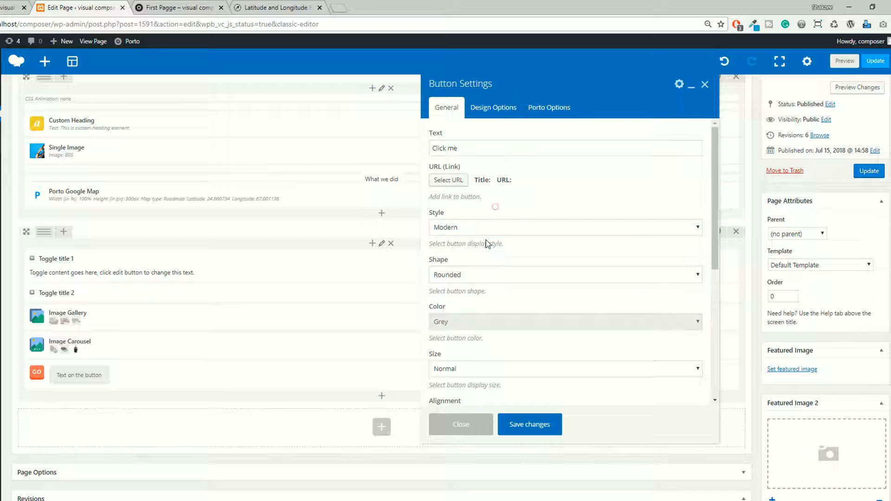
scroll(454, 232, down, 1)
click(461, 224)
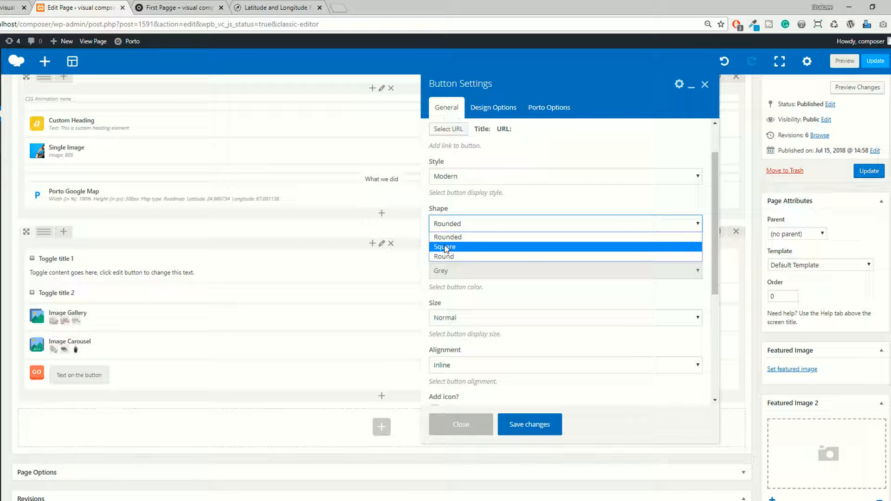
click(451, 236)
click(452, 227)
click(522, 194)
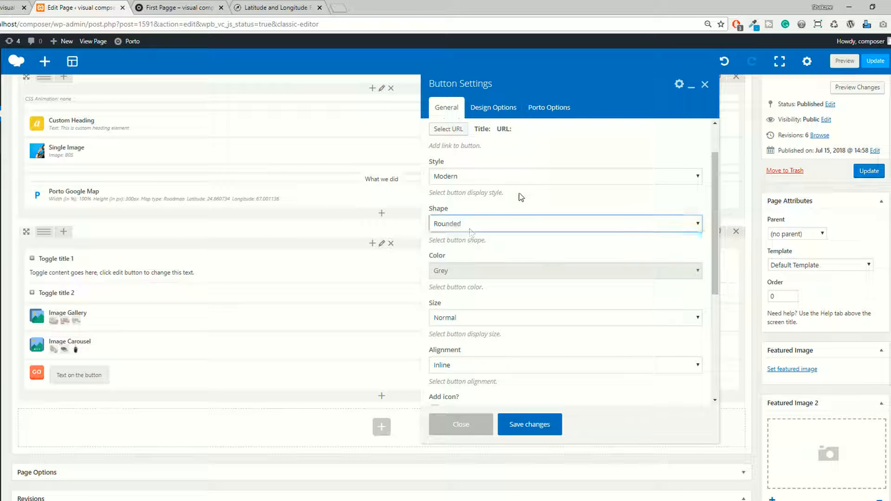
Set the button's color to Green.
scroll(517, 192, down, 1)
click(463, 224)
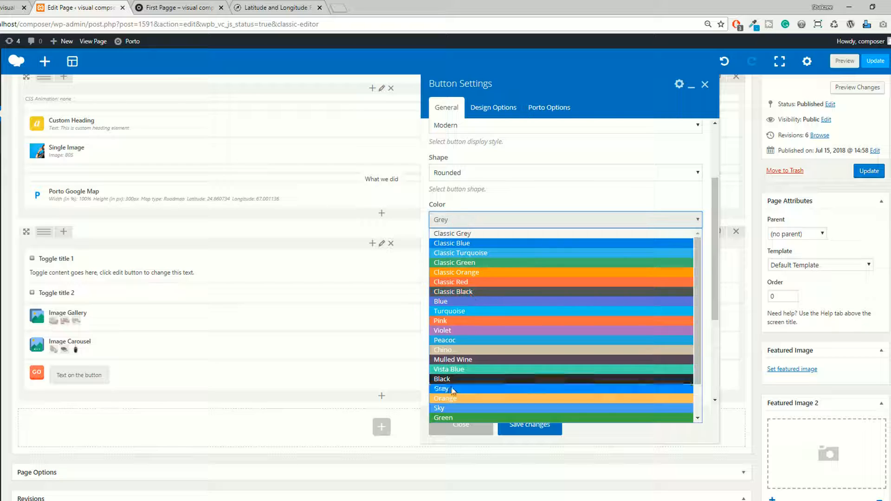
click(441, 417)
Set the button's size to Large and its alignment to Center.
scroll(466, 278, down, 1)
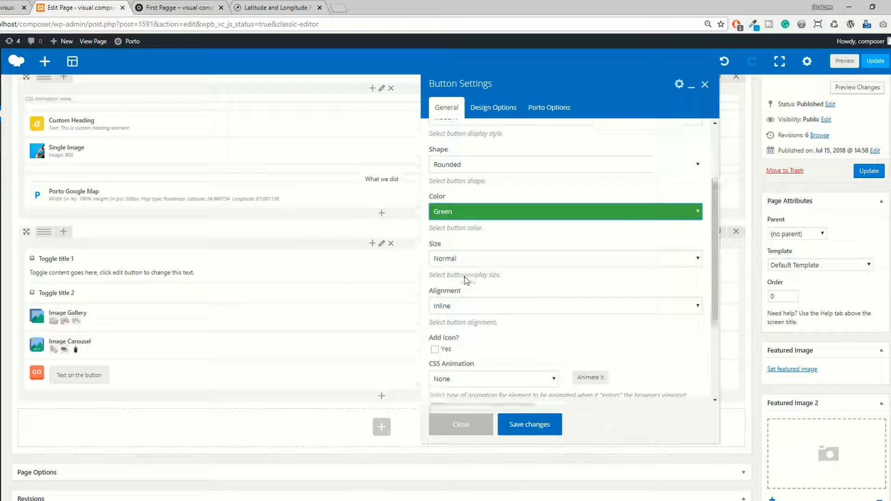
click(452, 215)
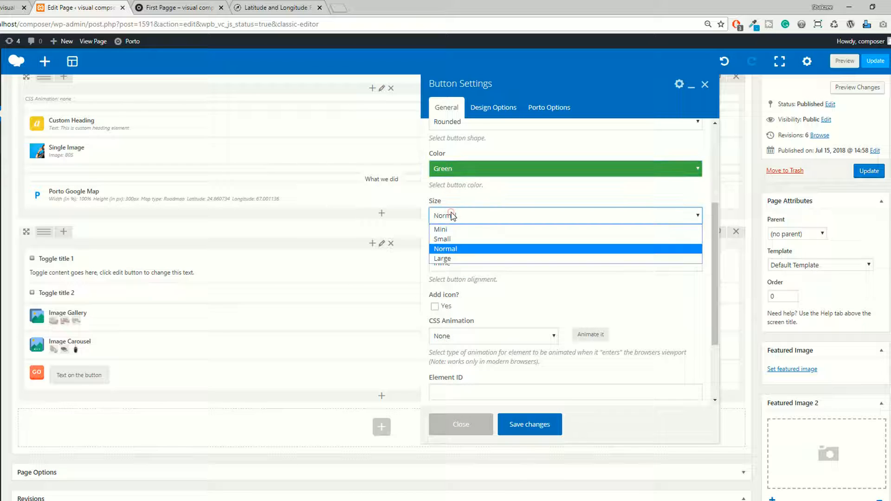
click(447, 259)
click(462, 264)
click(449, 303)
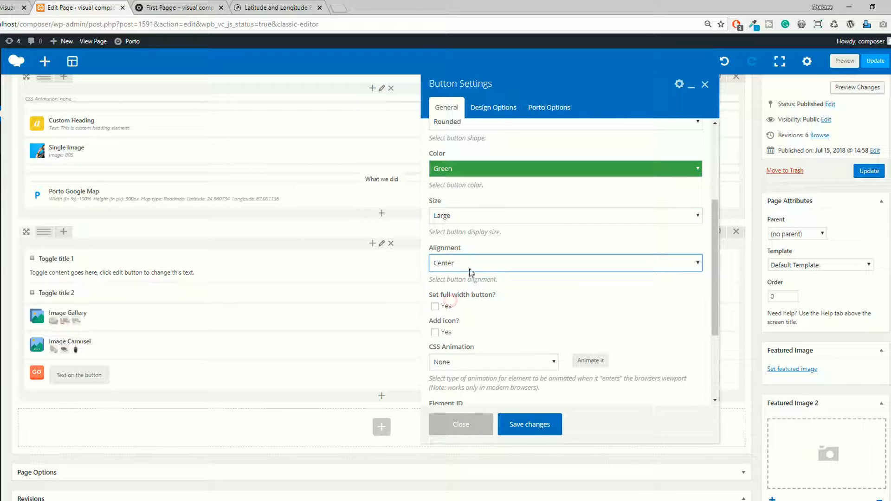
Check the options for adding an icon, leave the icon turned off, and save the button settings.
scroll(459, 300, down, 1)
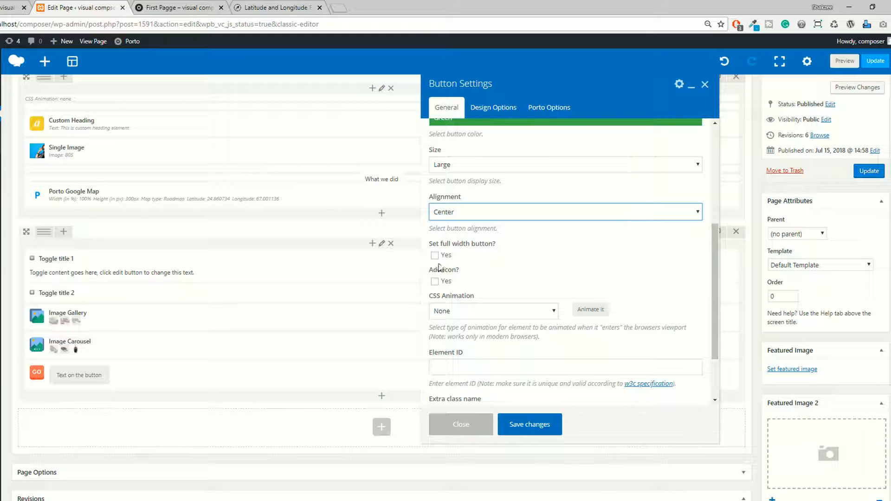
click(435, 282)
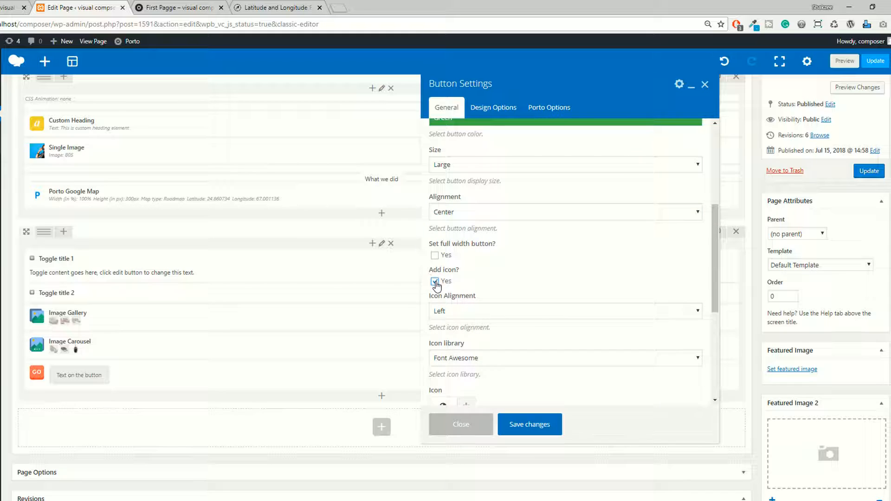
click(435, 282)
scroll(438, 283, down, 2)
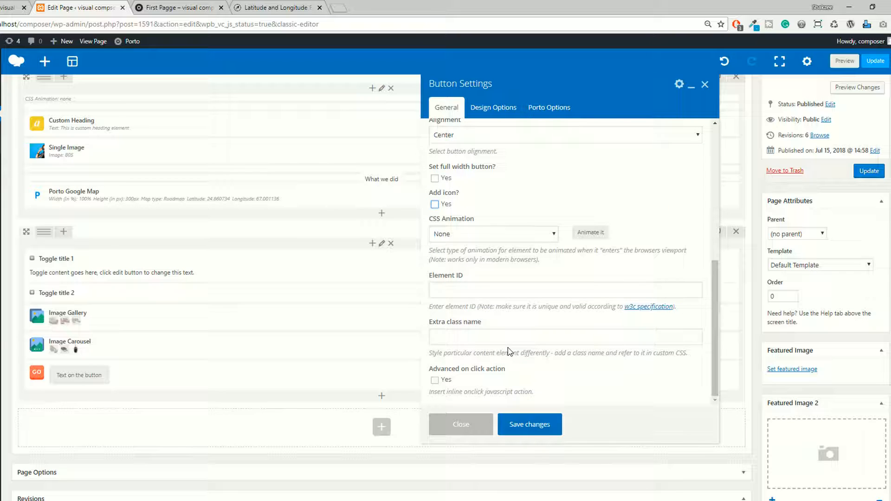
click(523, 424)
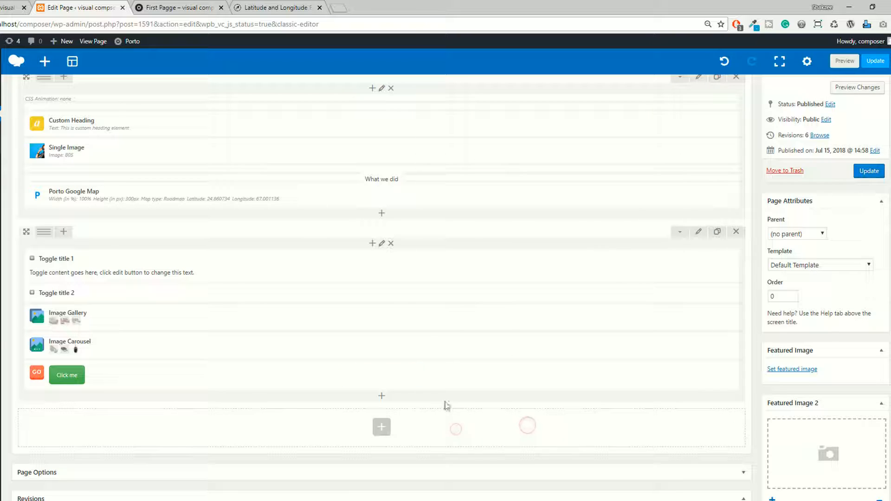
Preview the page changes, try the "Click me" button near the page end, and return to the backend editor.
click(845, 61)
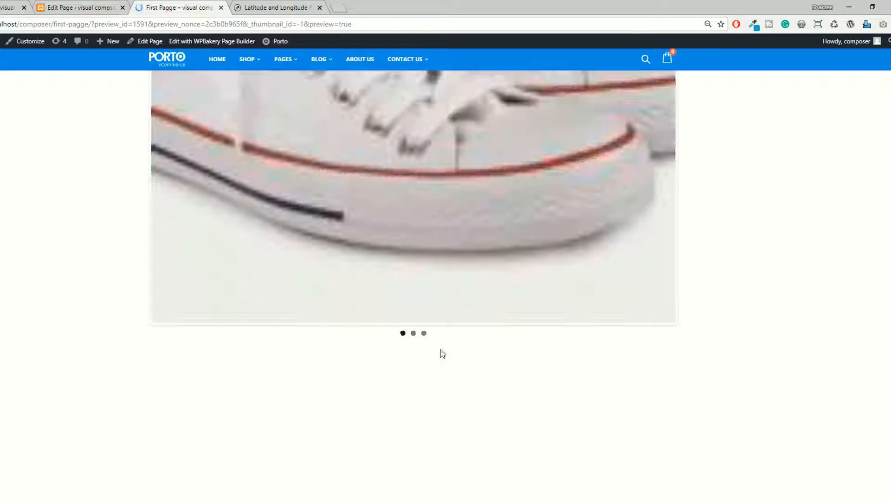
scroll(442, 354, down, 5)
click(406, 289)
key(ctrl+shift+Tab)
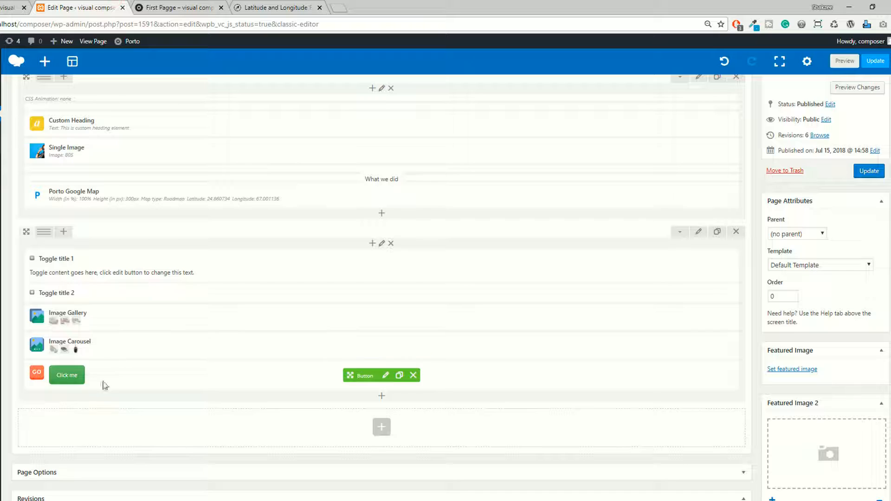
Inspect the button's Advanced on click action and its code field, leave the action disabled, and save the settings.
click(385, 376)
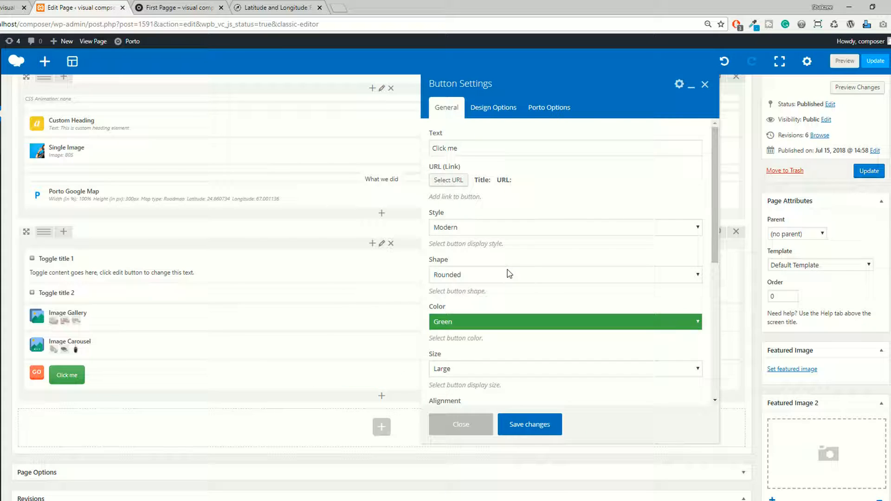
scroll(509, 273, down, 8)
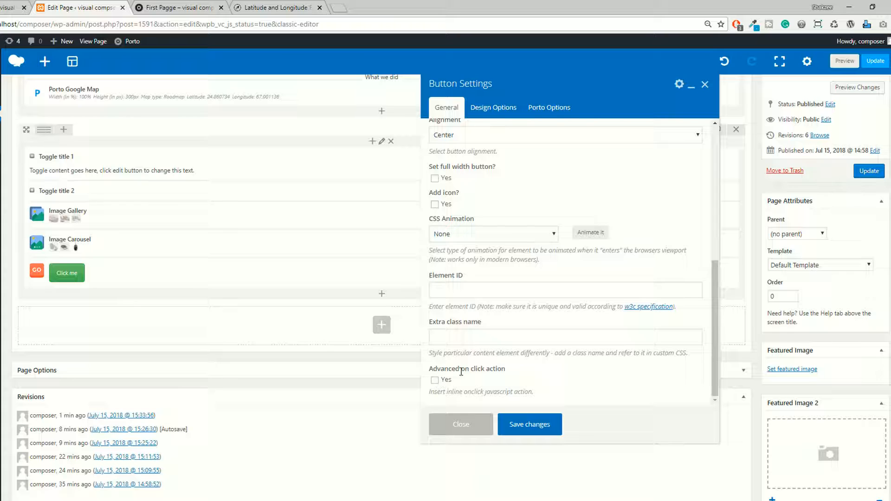
click(443, 380)
scroll(442, 378, down, 5)
click(441, 377)
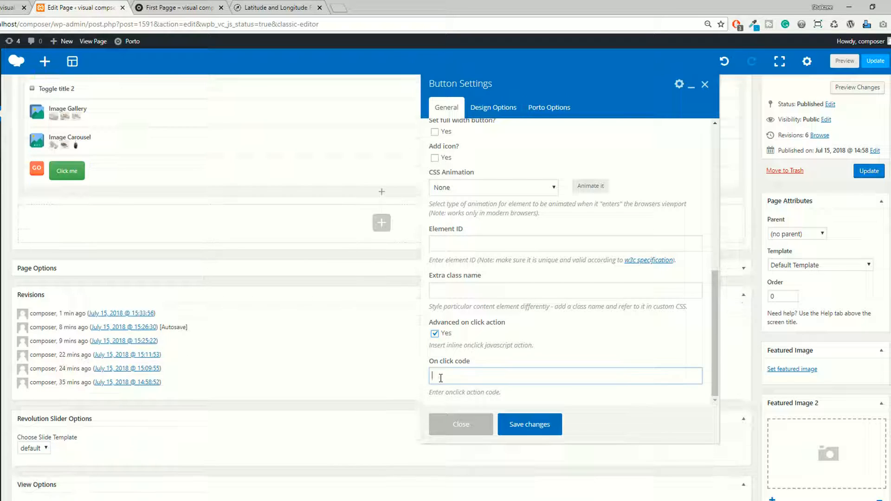
click(435, 333)
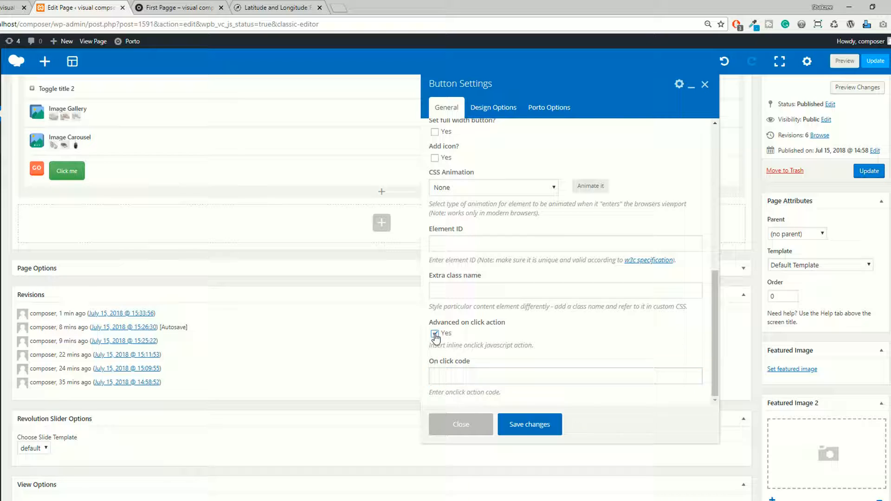
scroll(508, 364, up, 5)
click(528, 423)
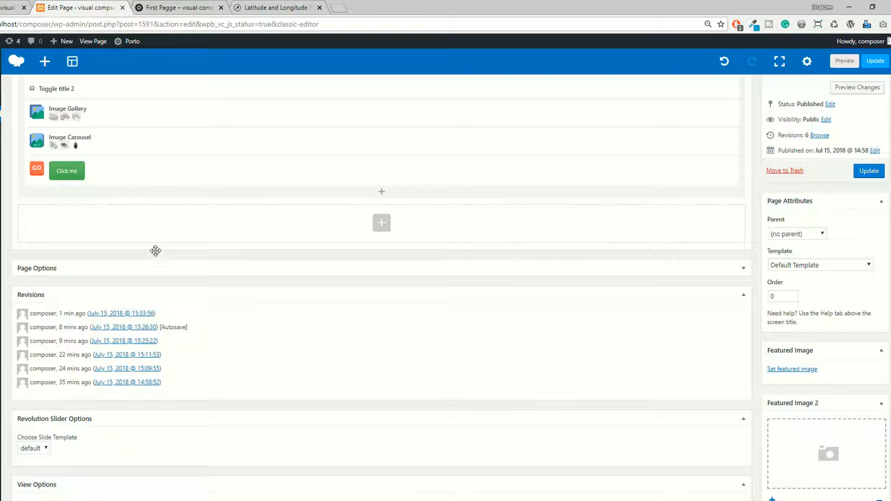
scroll(155, 251, up, 3)
click(387, 325)
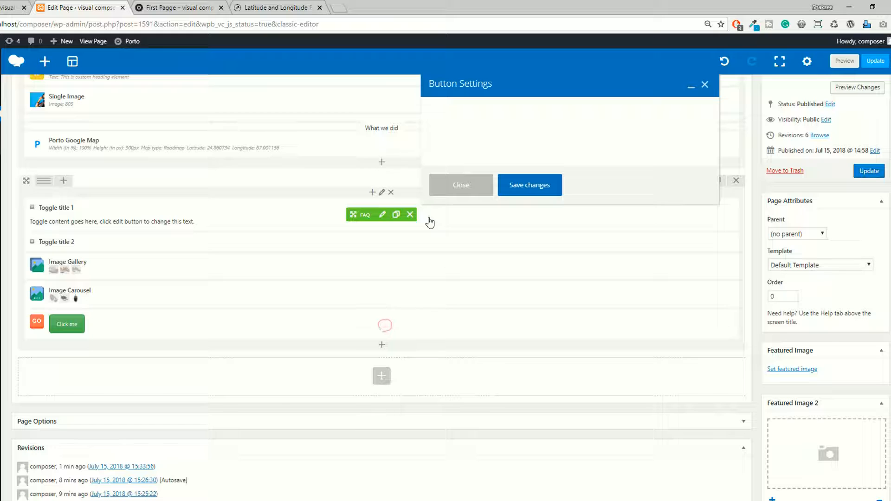
click(705, 86)
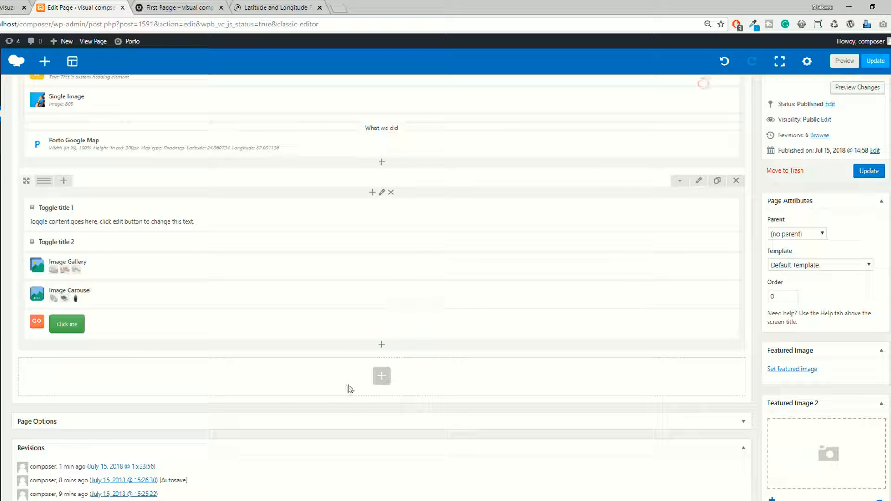
Add a Progress Bar content element below the "Click me" button.
click(382, 346)
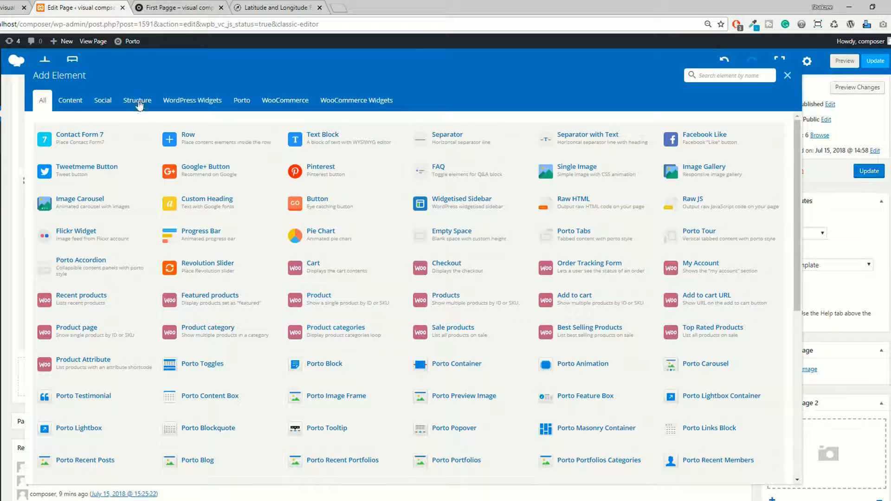
click(70, 100)
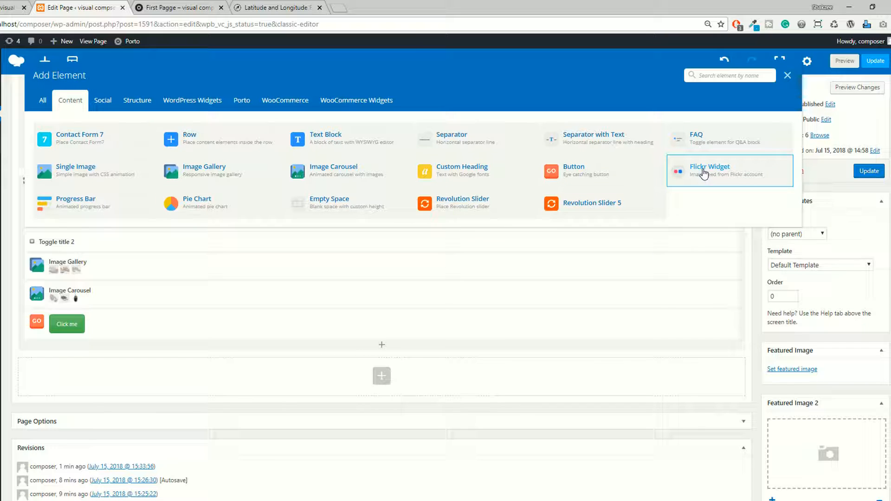
click(65, 203)
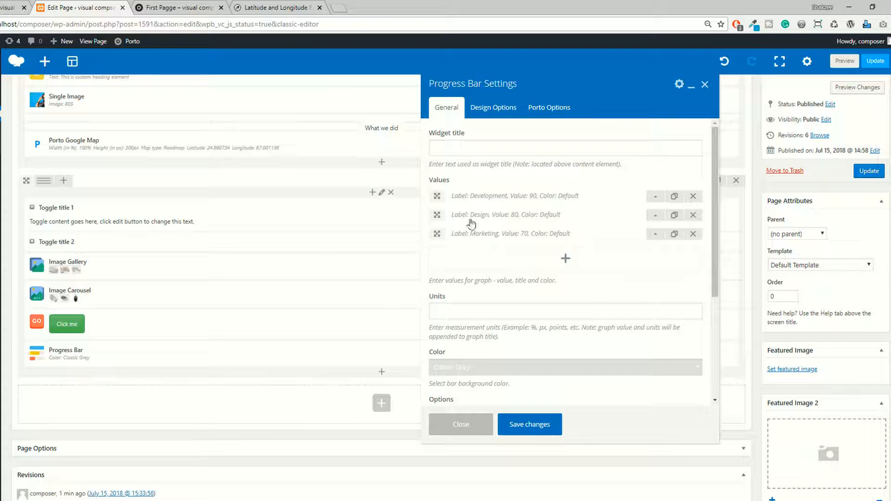
Expand the Development, Design and Marketing bars to examine their label, value and color settings.
click(659, 200)
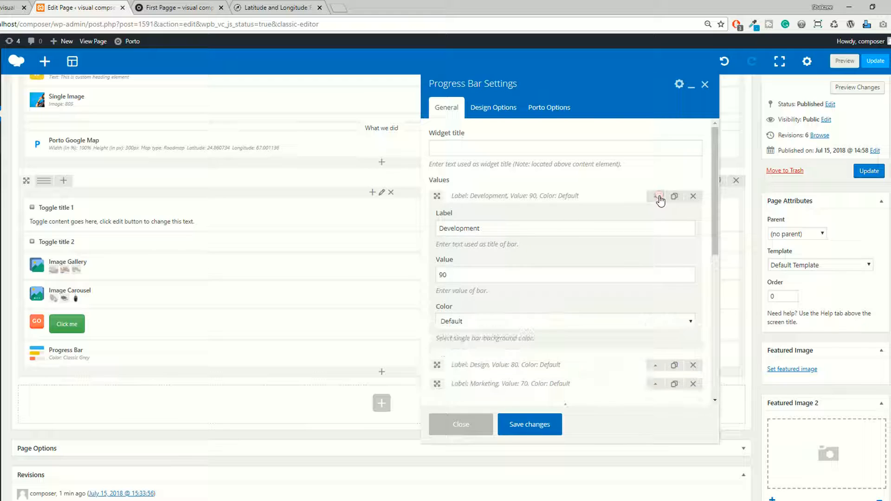
scroll(501, 212, down, 2)
scroll(501, 212, up, 3)
scroll(469, 265, down, 2)
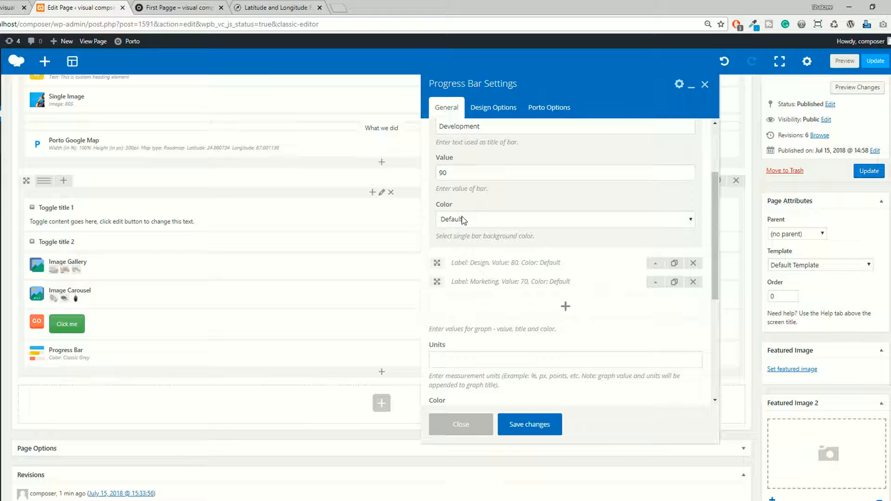
click(659, 265)
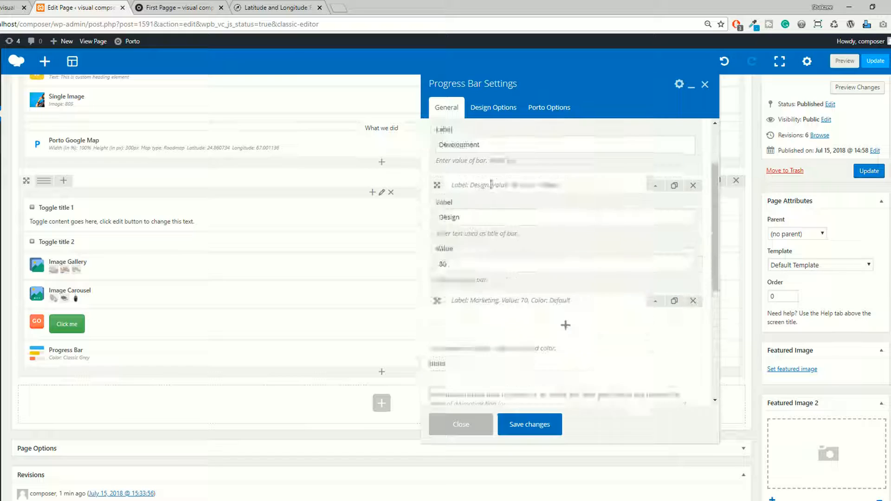
scroll(454, 214, down, 1)
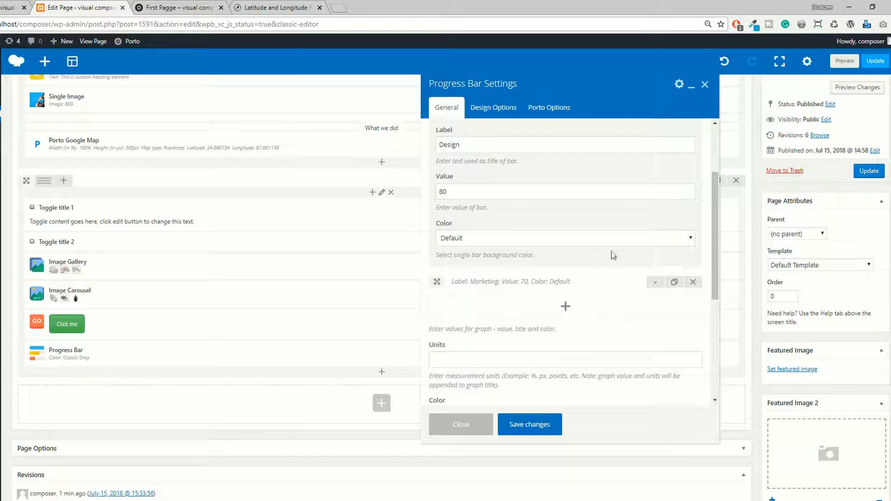
click(653, 283)
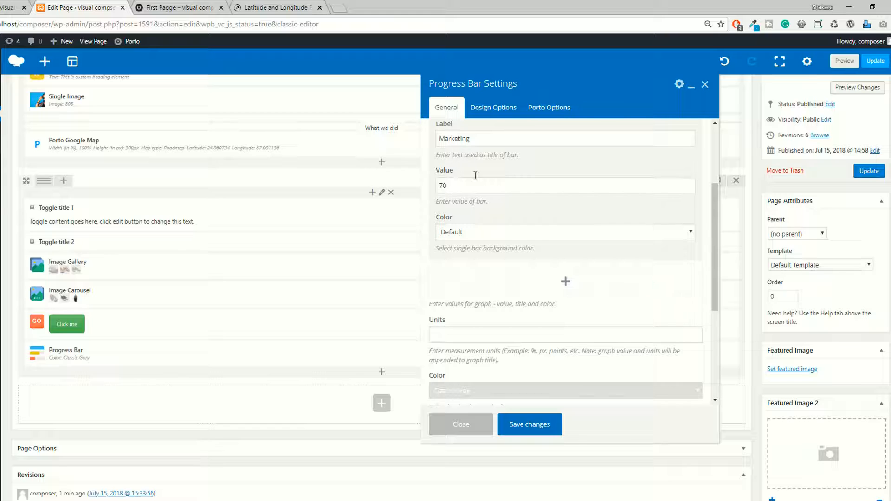
Examine the progress bar's units, bar color choices, stripe and animation options, and remaining general settings without changing them.
scroll(501, 291, down, 2)
click(463, 234)
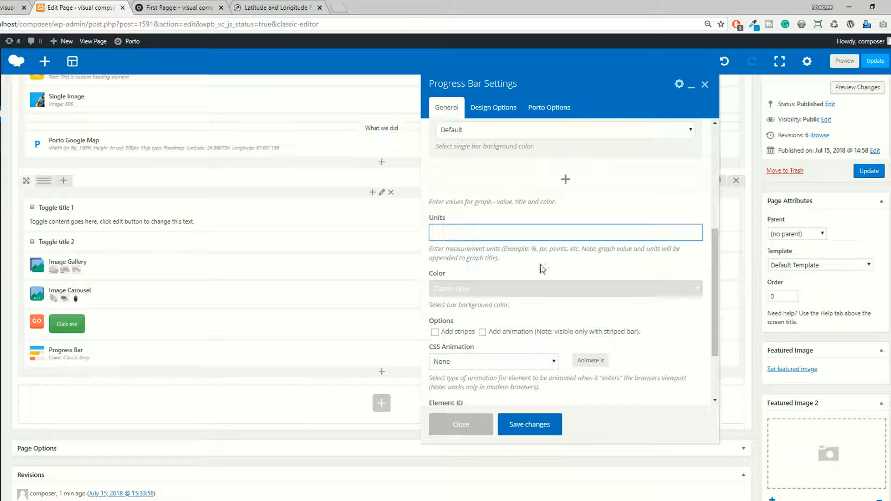
click(520, 250)
click(580, 250)
click(509, 228)
scroll(506, 232, down, 1)
click(464, 239)
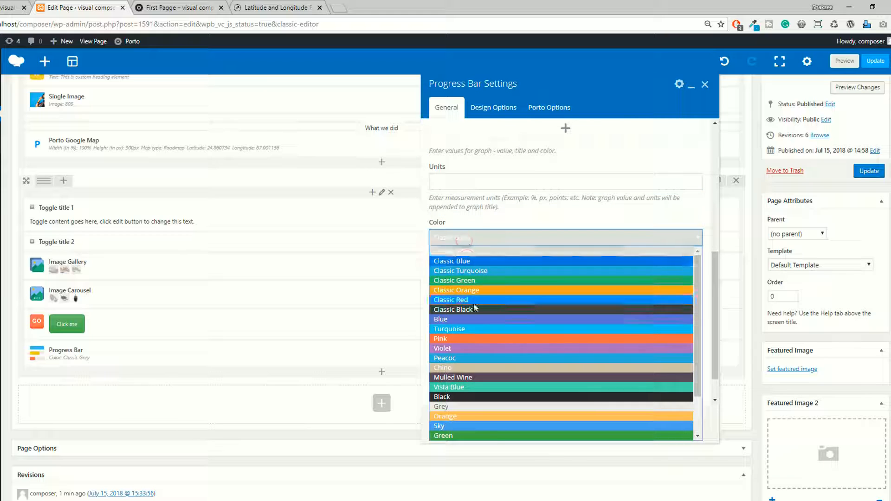
click(481, 222)
scroll(478, 237, down, 1)
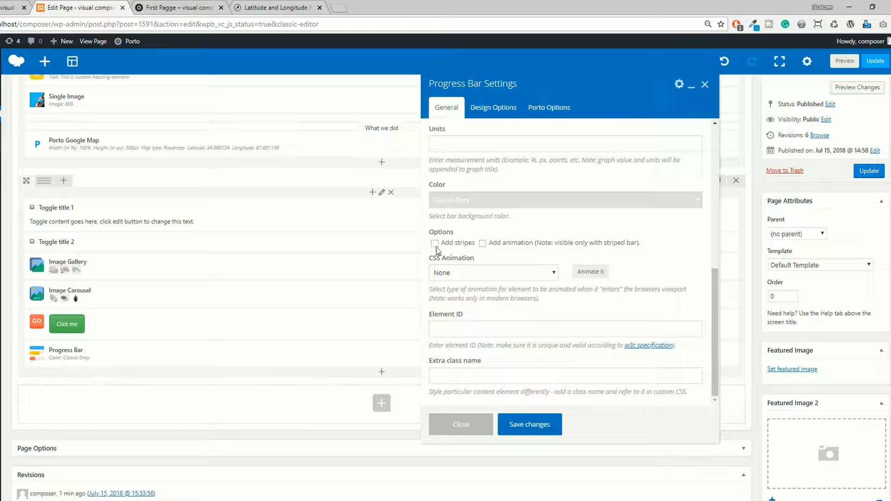
scroll(493, 274, down, 2)
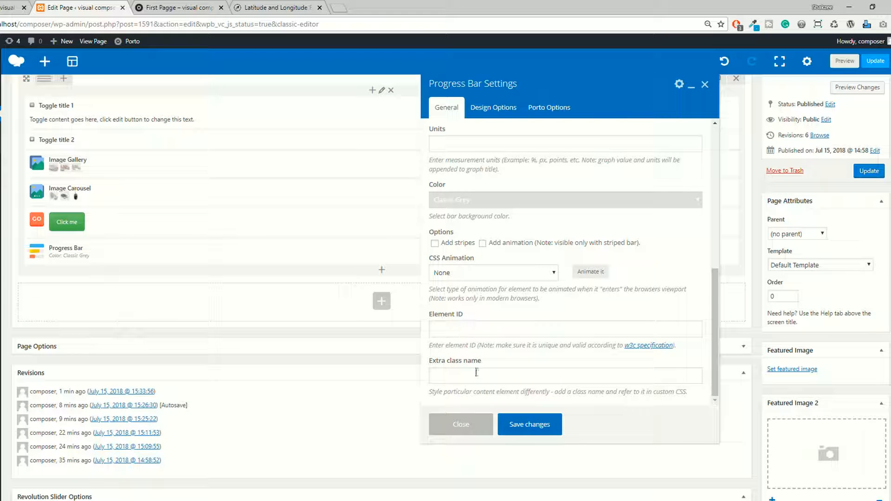
Save the progress bar settings and preview the page to check the Development, Design and Marketing bars.
click(527, 425)
click(845, 61)
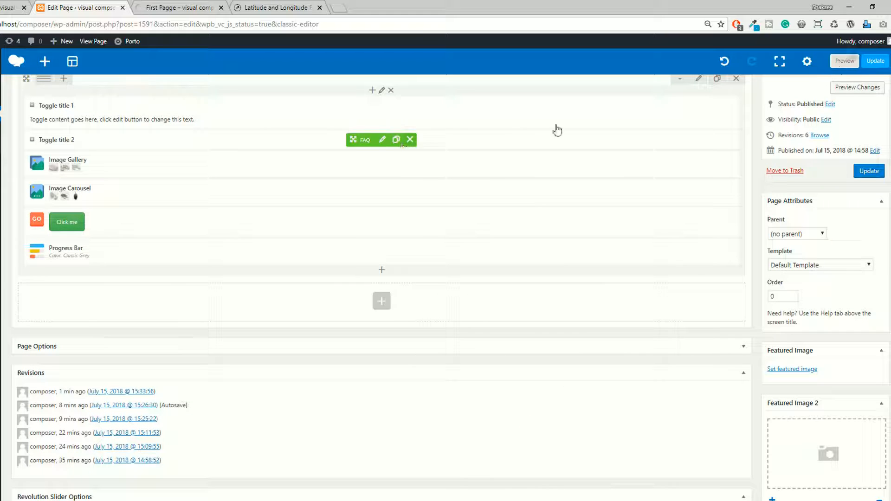
click(181, 5)
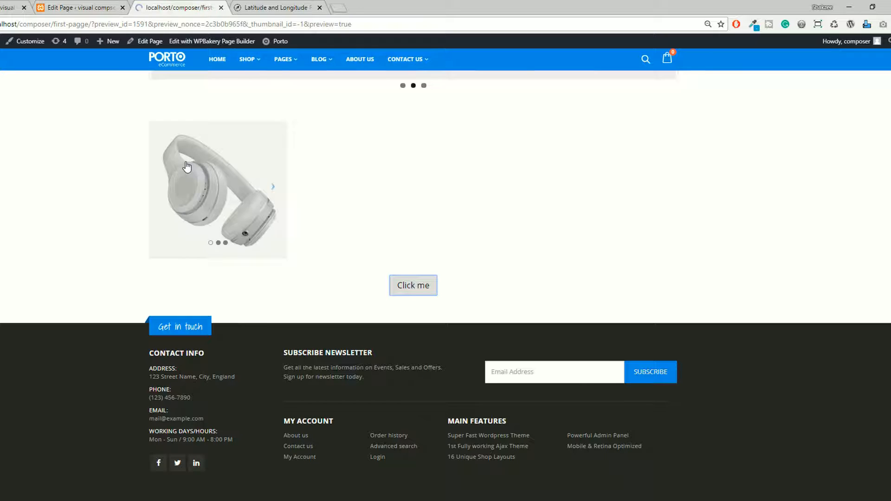
scroll(418, 216, down, 15)
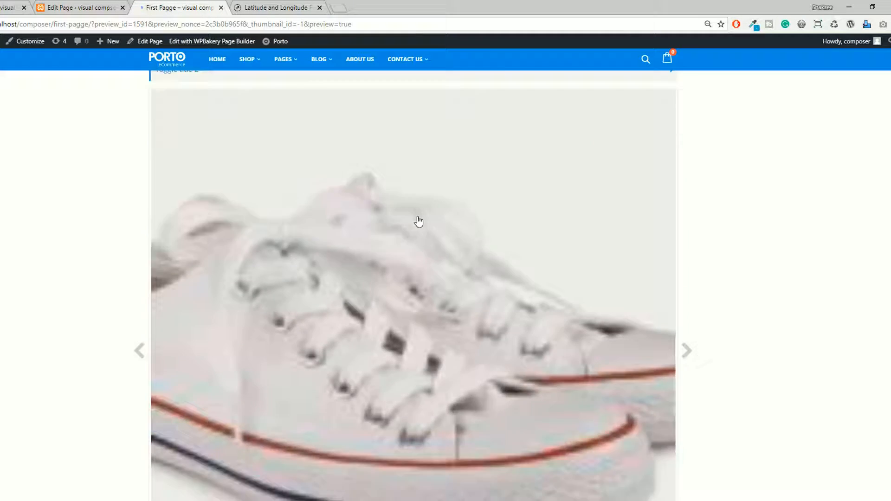
scroll(419, 221, down, 2)
scroll(418, 220, up, 1)
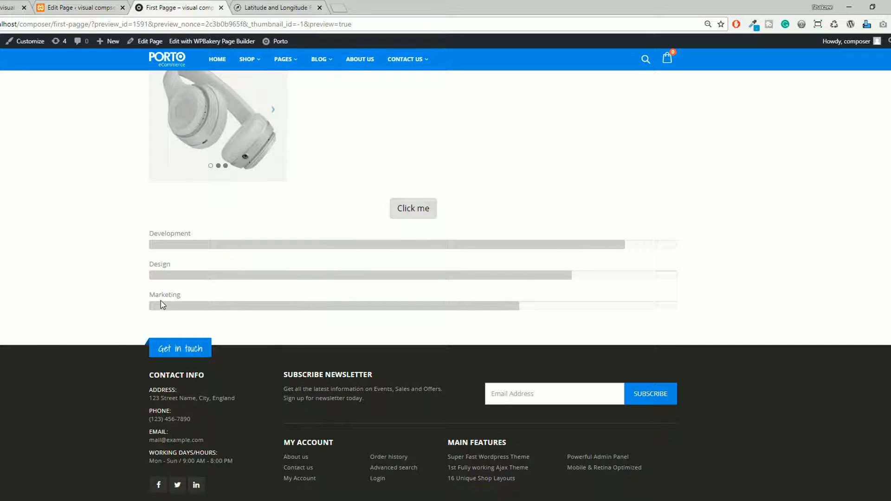
Reopen the progress bar's settings in the page editor and set the Development bar's color to Classic Green.
click(113, 9)
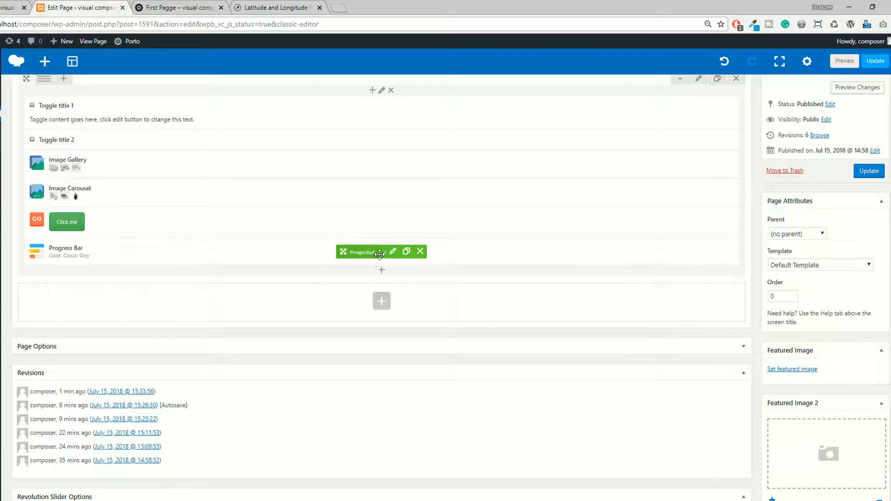
click(392, 251)
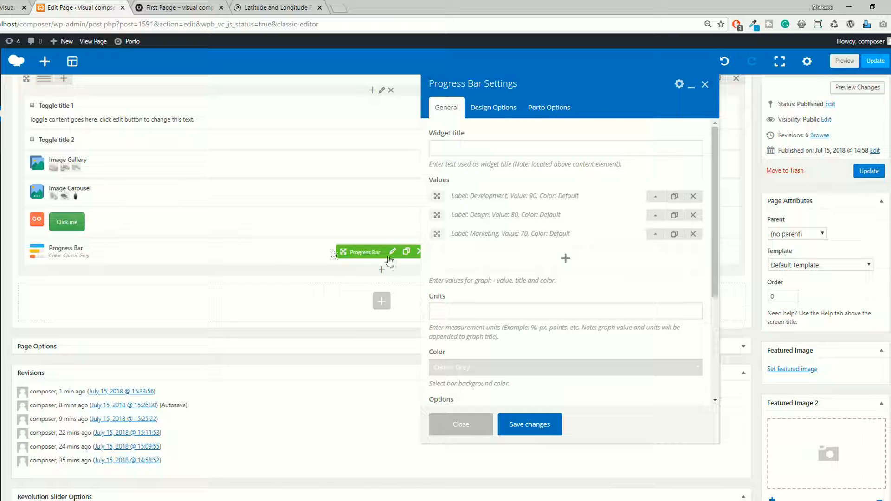
click(654, 198)
scroll(516, 224, down, 1)
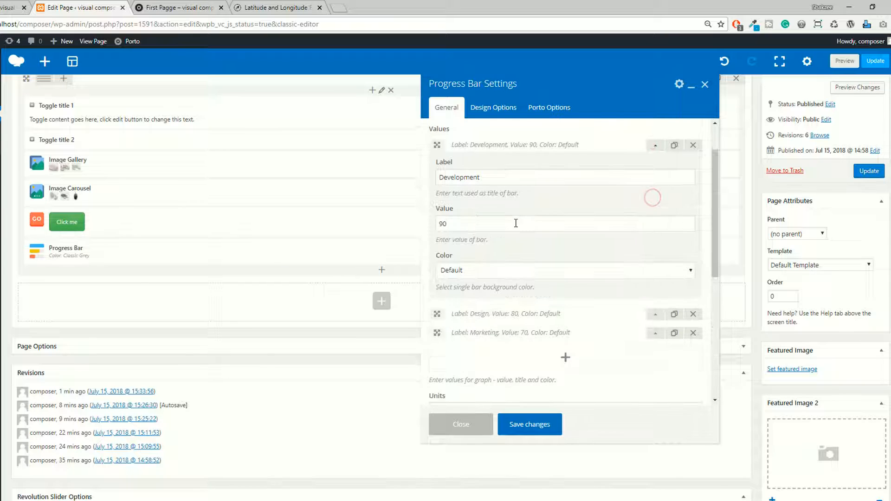
click(467, 272)
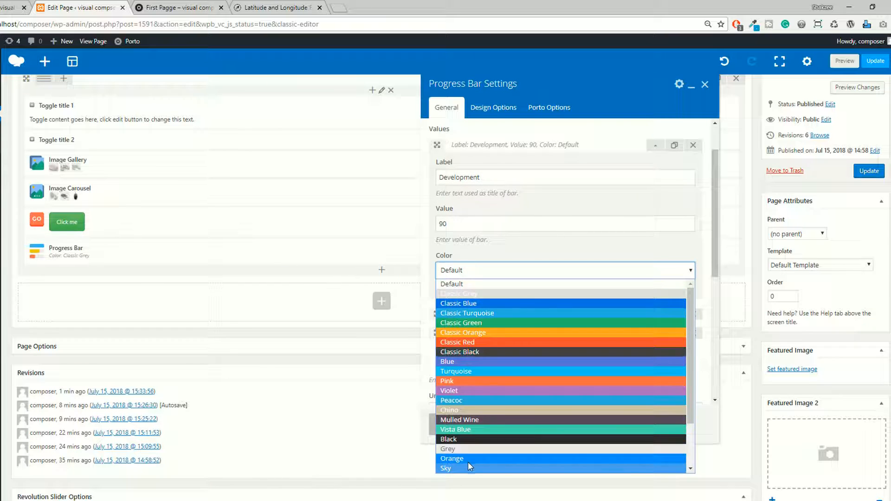
click(467, 449)
click(472, 272)
click(473, 272)
click(563, 274)
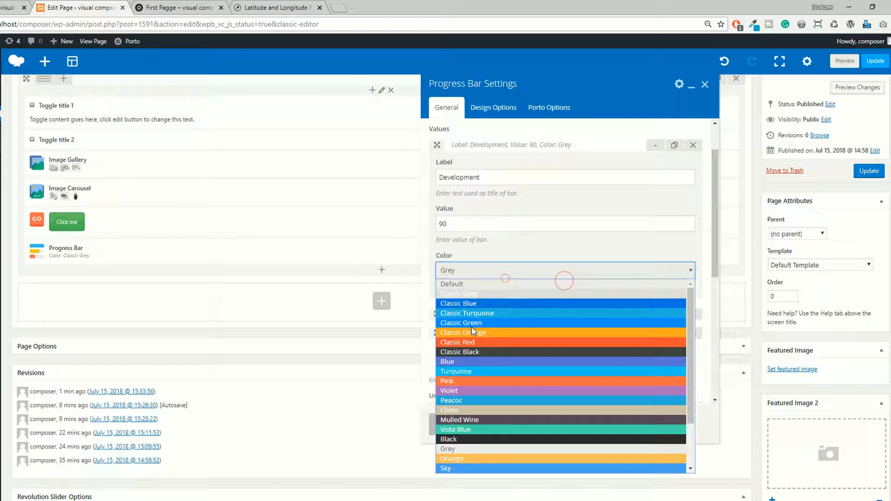
click(471, 323)
Set the Design bar's color to Classic Orange and the Marketing bar's color to Chino.
click(649, 315)
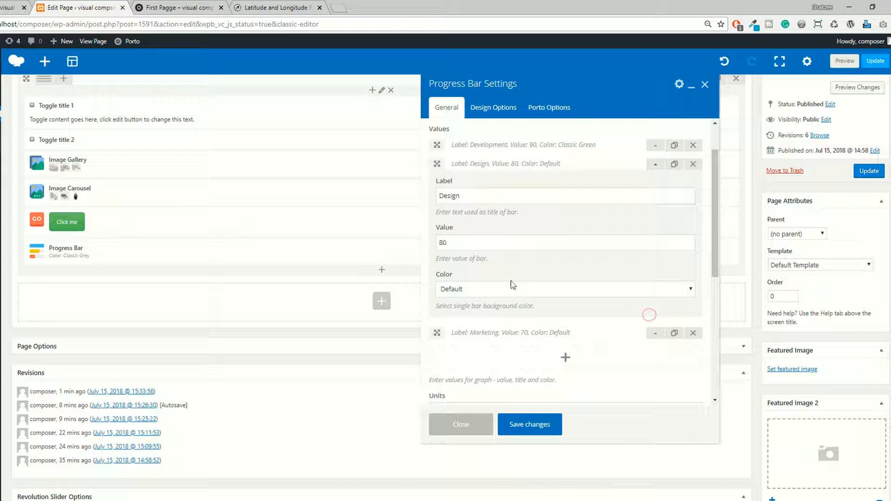
click(470, 296)
click(460, 351)
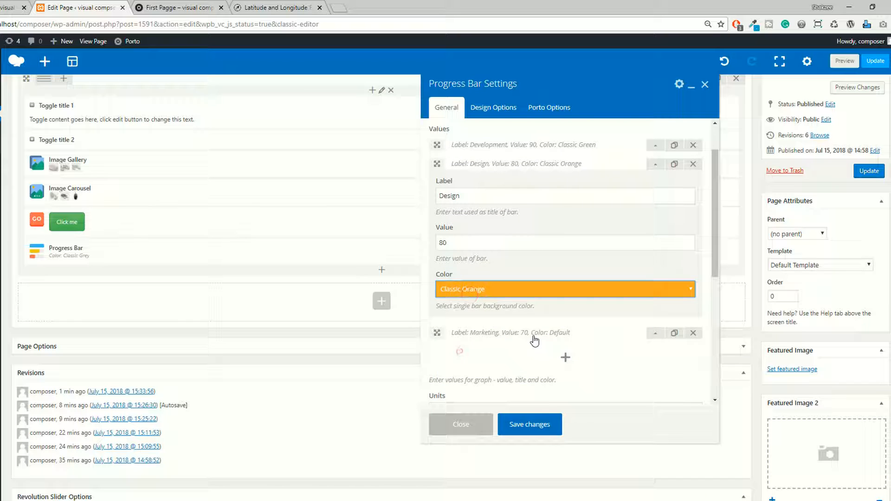
click(656, 333)
click(470, 308)
click(495, 400)
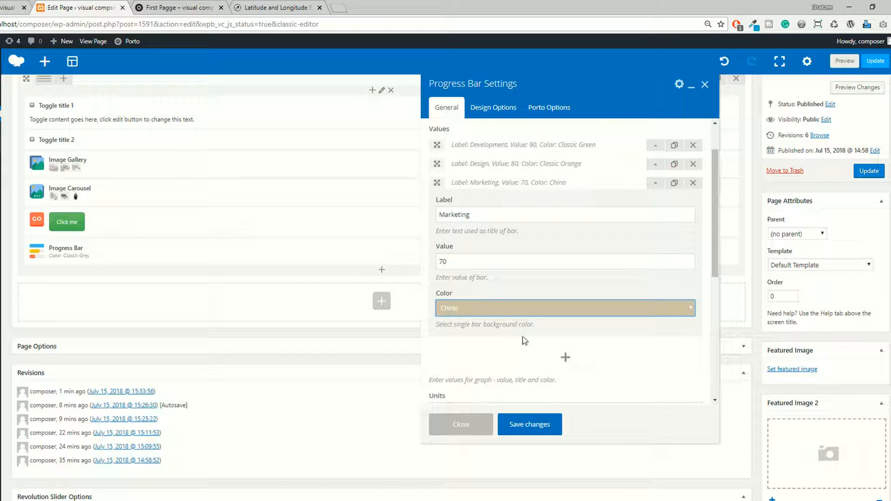
Set the progress bar's units to % and save the settings.
scroll(604, 306, down, 5)
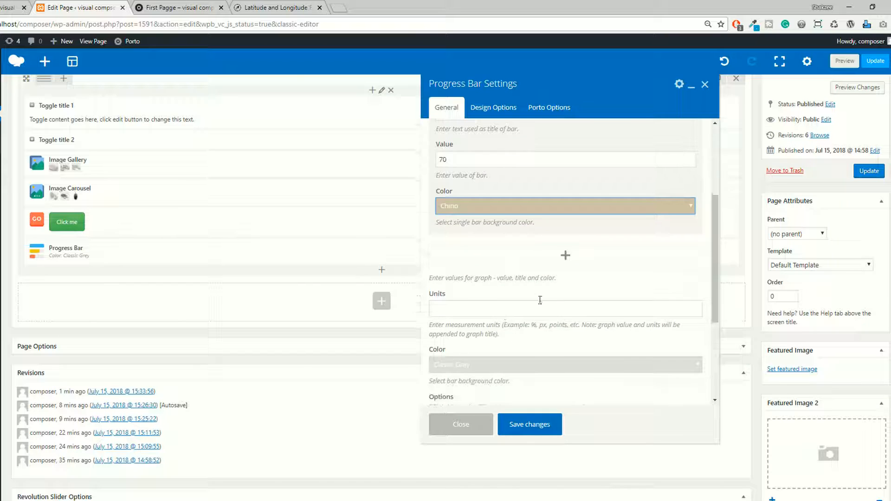
scroll(520, 307, down, 2)
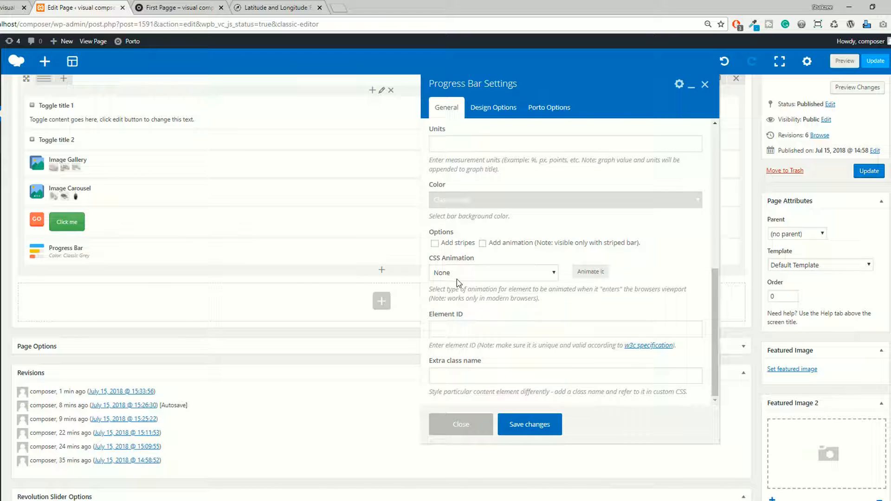
scroll(538, 274, up, 1)
double_click(533, 211)
key(ctrl+c)
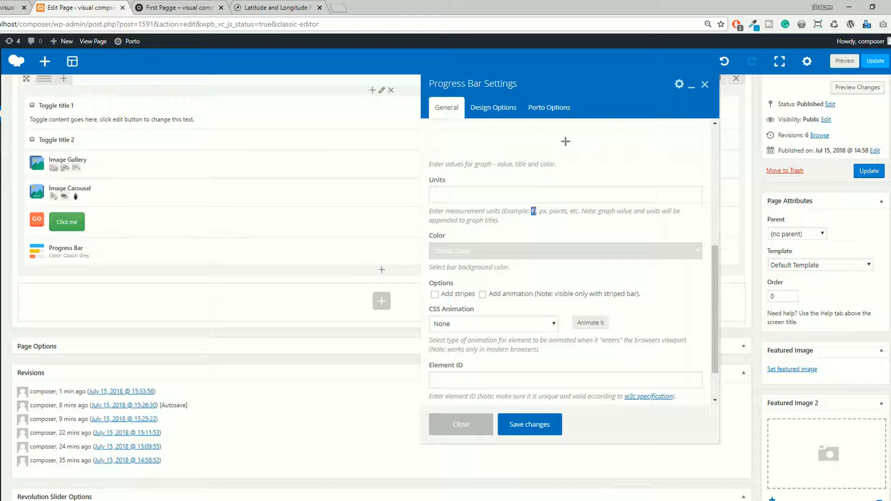
click(470, 196)
key(ctrl+v)
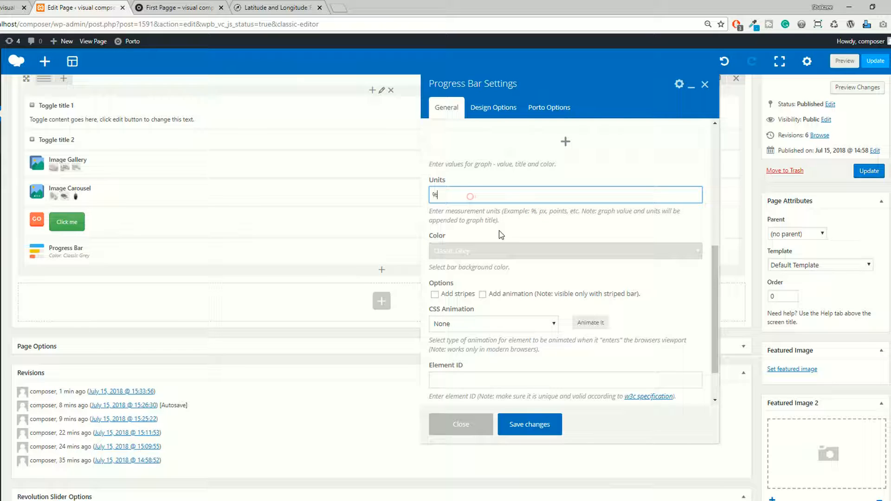
click(534, 430)
Preview the page and check the colors and percentage labels of the three progress bars.
click(844, 63)
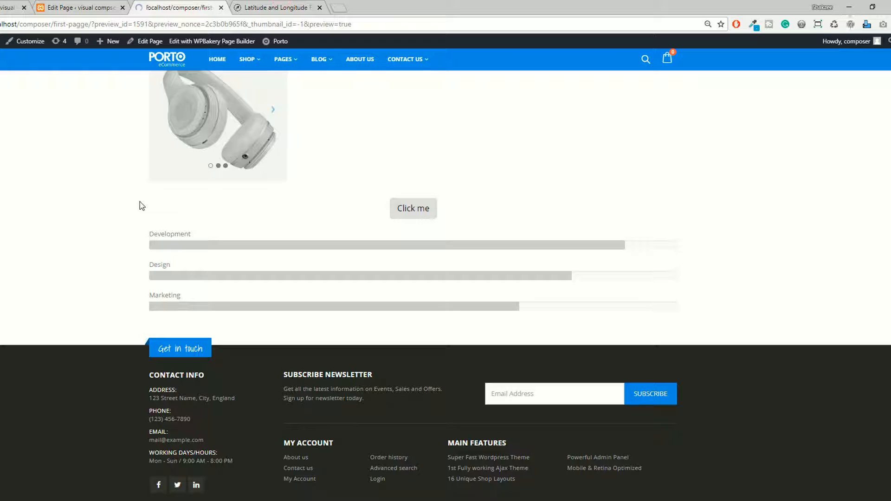
scroll(84, 303, down, 15)
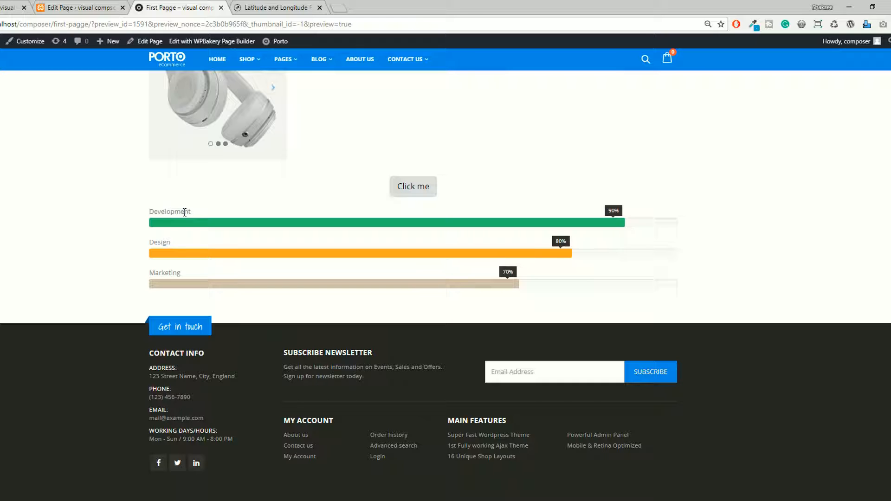
click(79, 7)
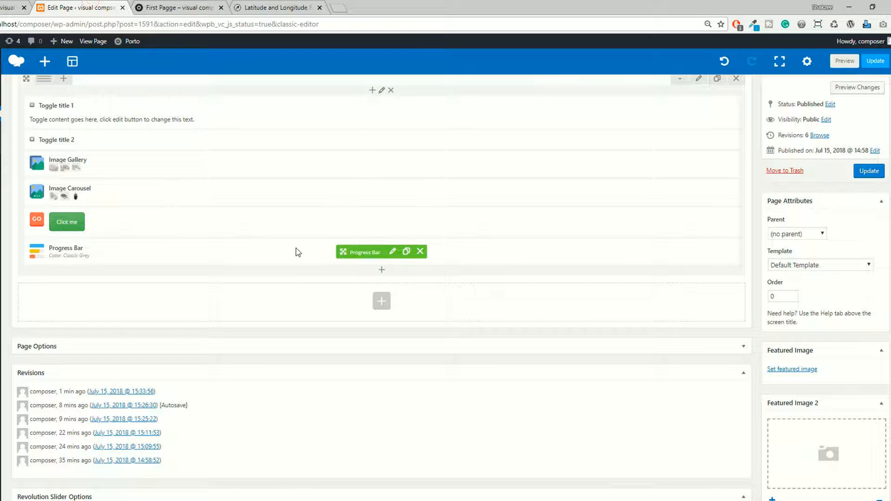
key(ctrl+Tab)
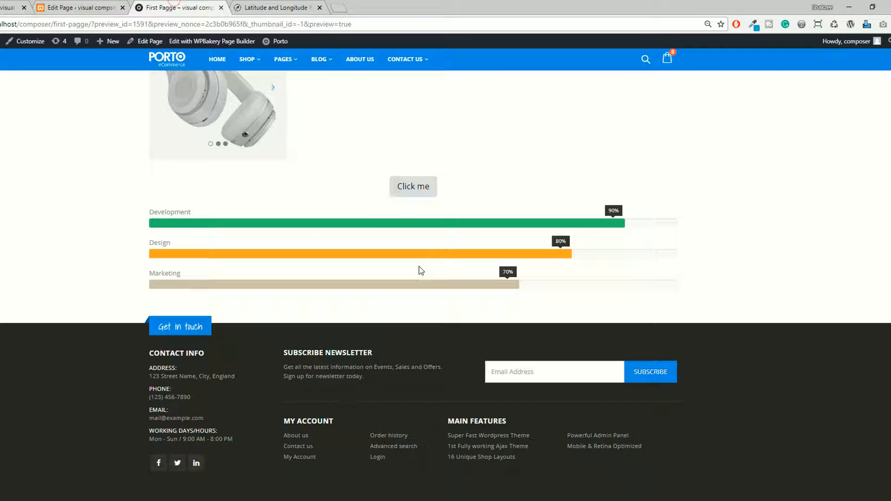
Return to the page editor and add a Pie Chart content element below the progress bar.
click(81, 7)
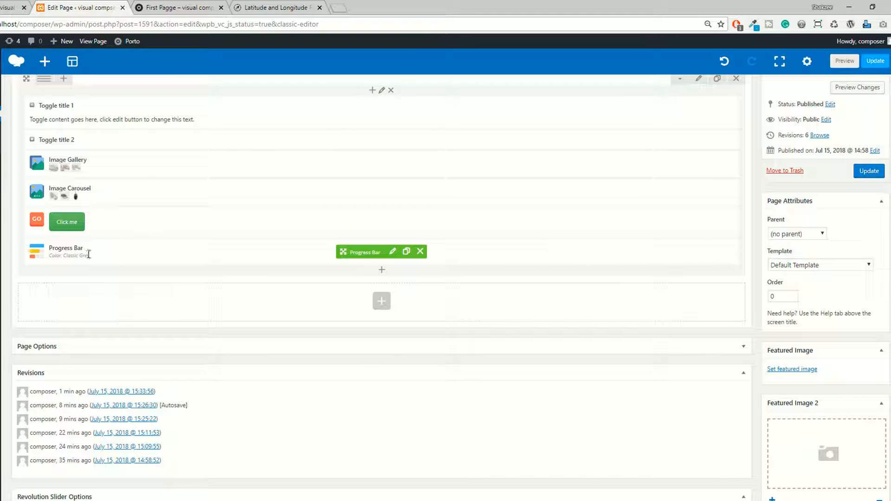
click(381, 270)
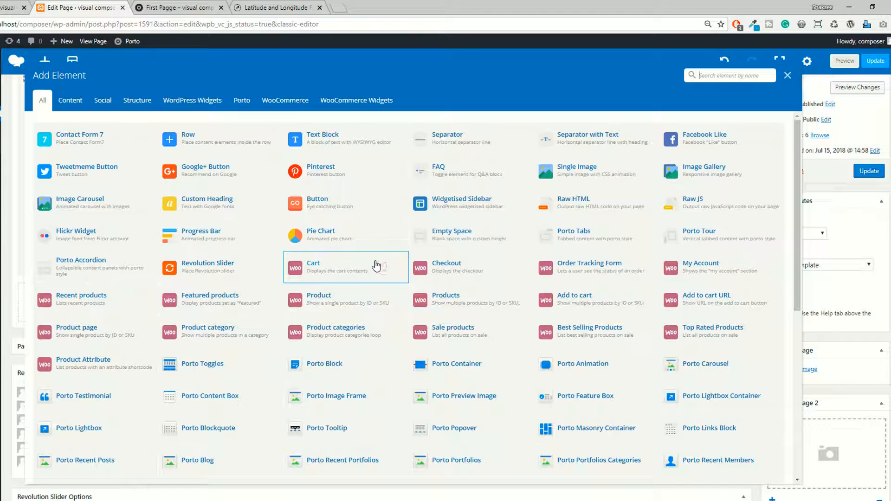
click(70, 100)
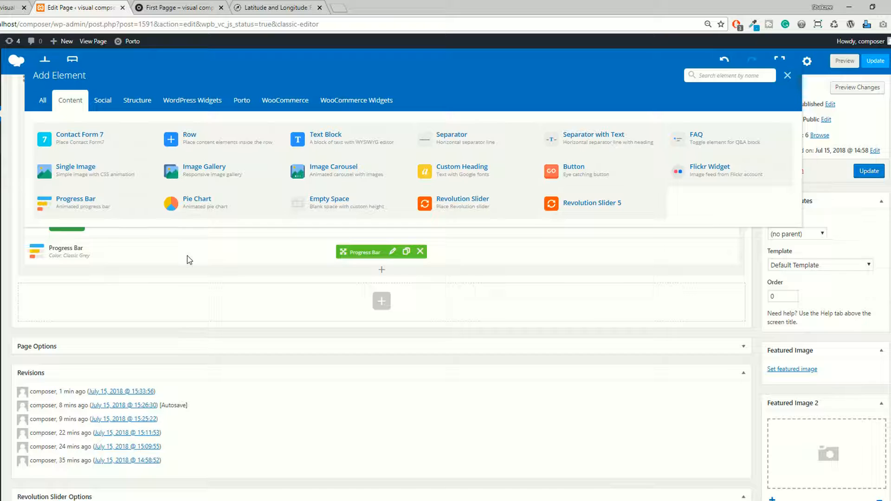
click(193, 205)
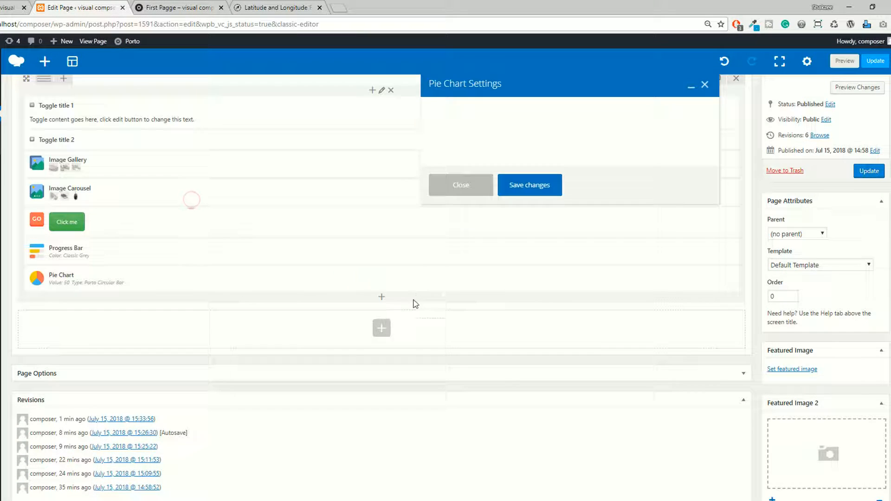
Set the pie chart's widget title to "What we did", leave its label value and units empty, and save the settings.
scroll(491, 268, down, 2)
scroll(492, 268, up, 2)
click(455, 154)
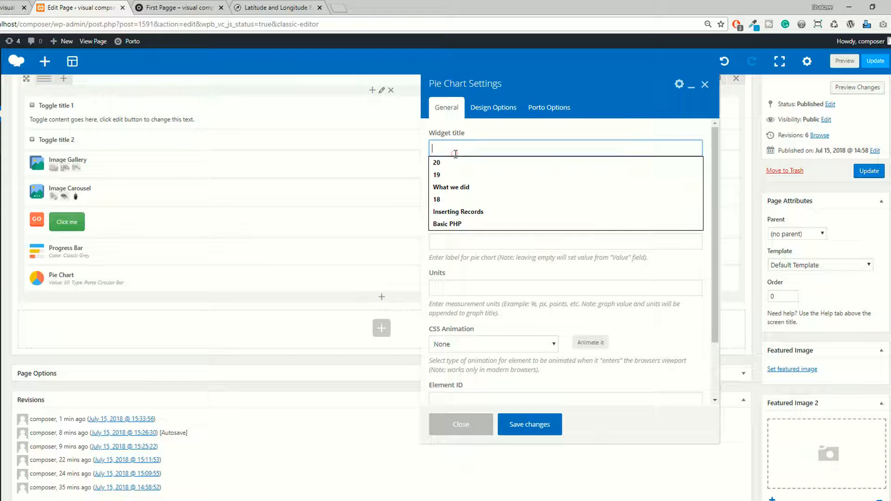
click(449, 188)
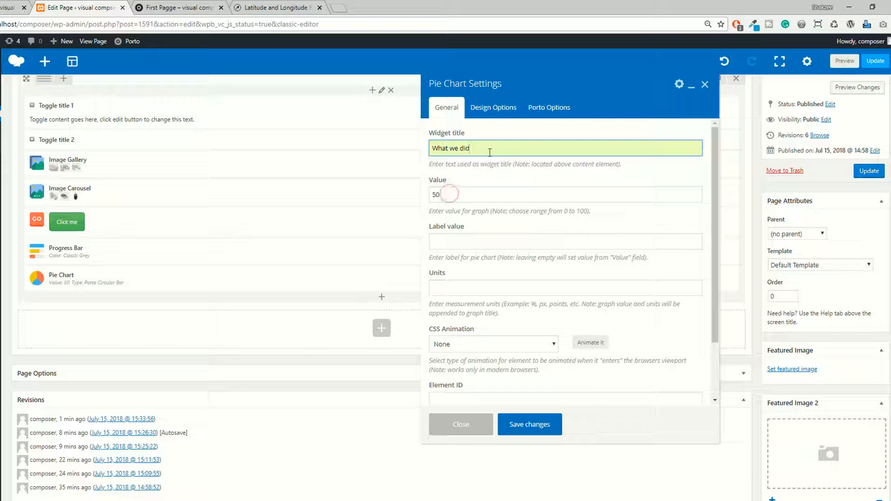
click(455, 241)
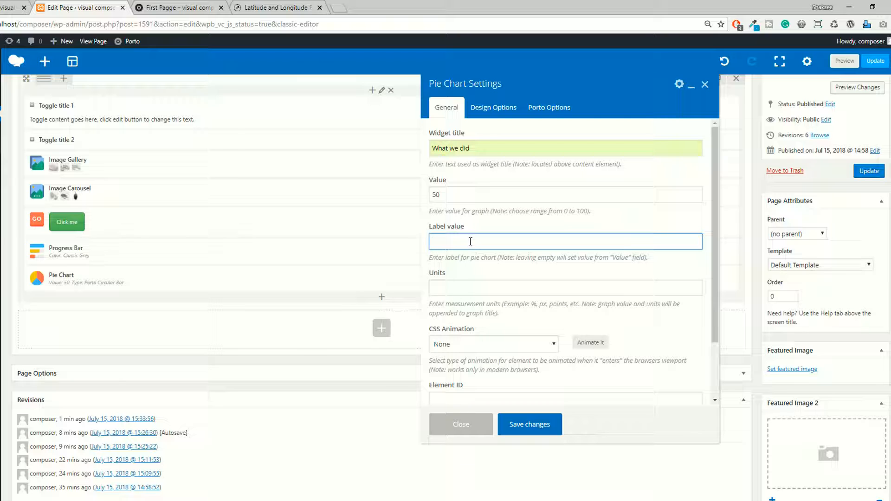
scroll(470, 241, down, 2)
click(452, 218)
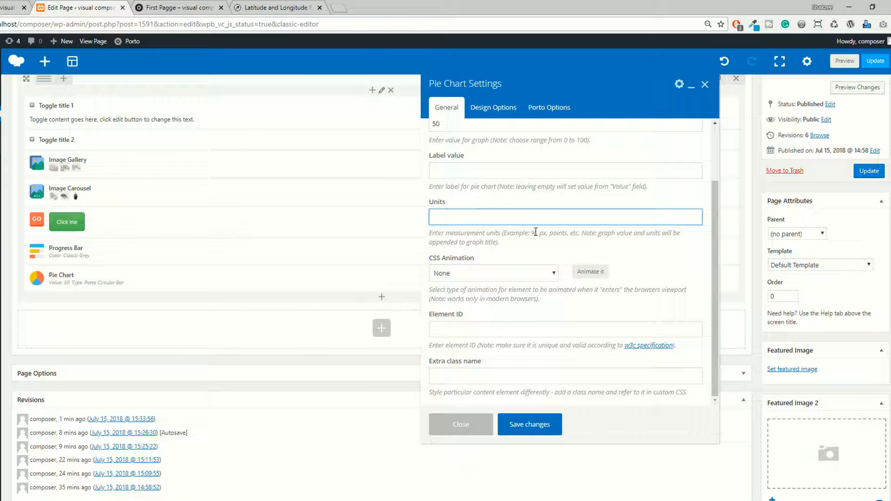
click(529, 424)
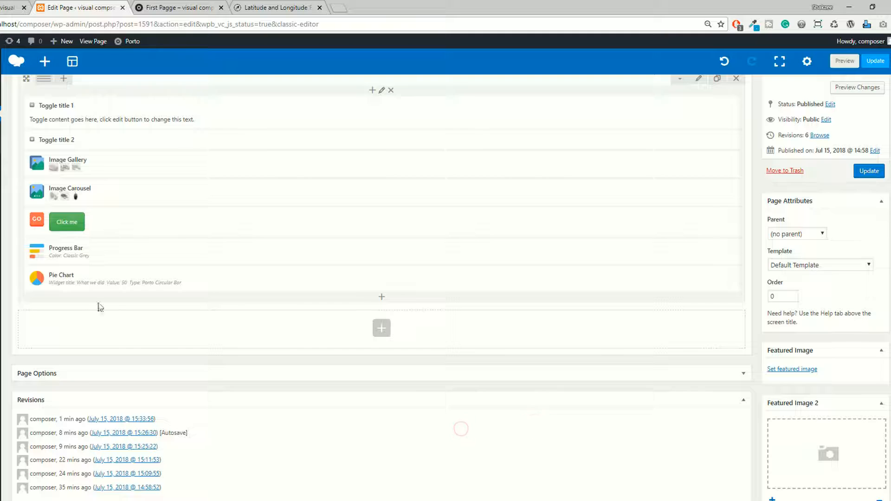
Preview the page, then compare the pie chart's widget title setting with the title shown in the preview.
click(845, 61)
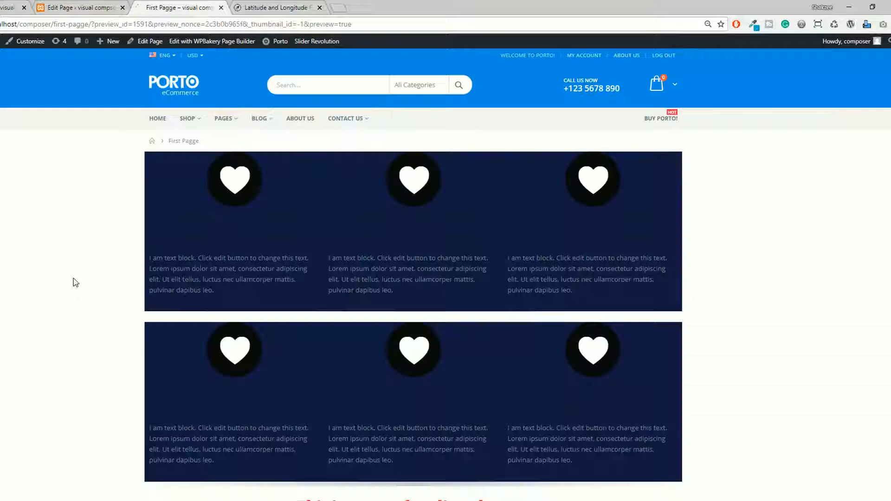
scroll(89, 314, down, 15)
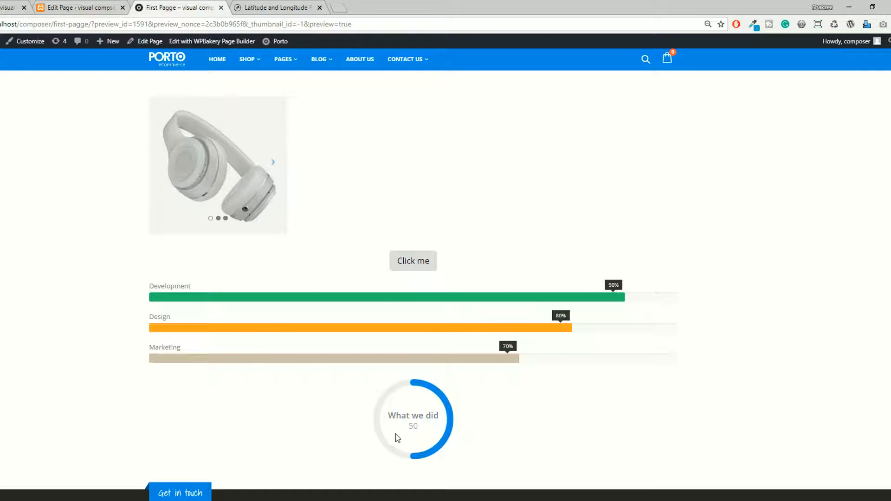
click(88, 8)
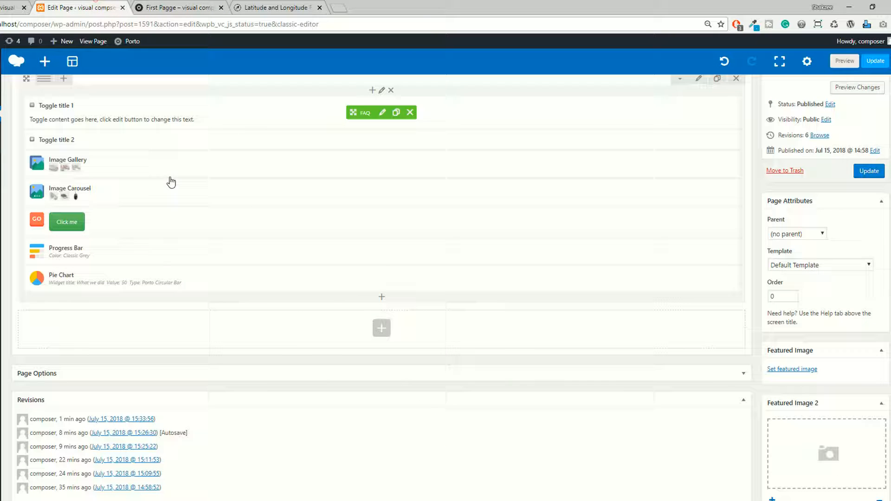
click(389, 279)
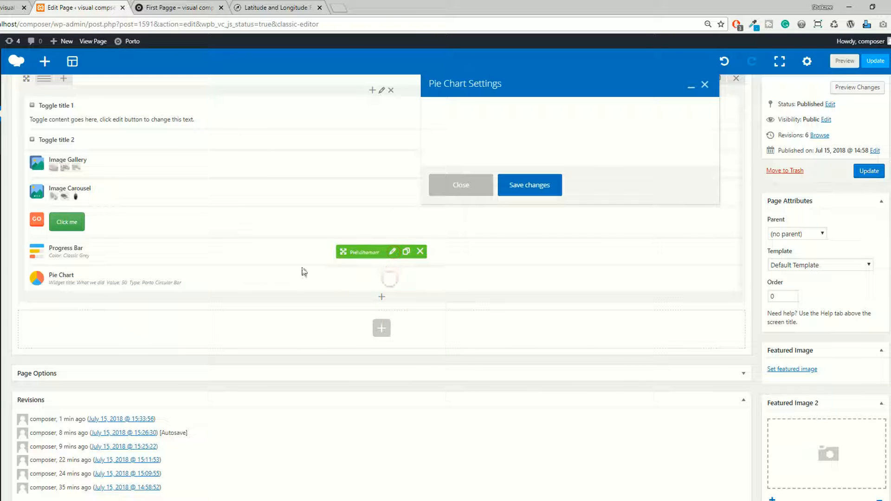
click(484, 149)
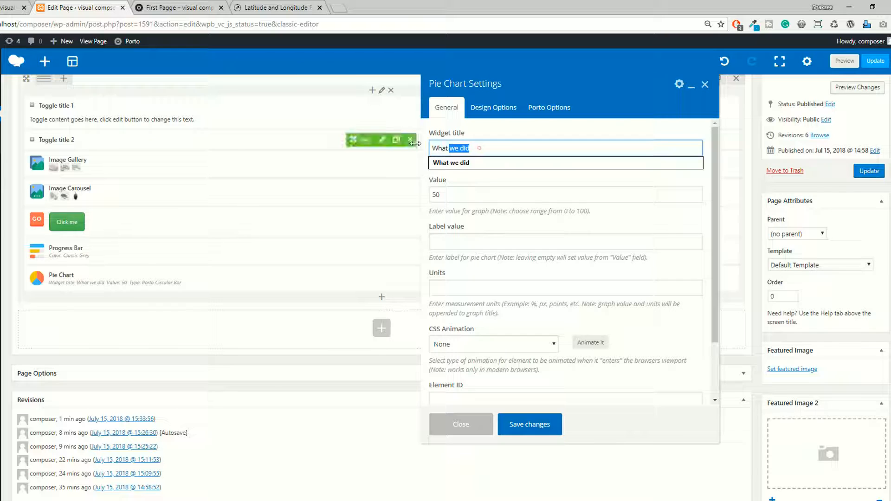
click(214, 5)
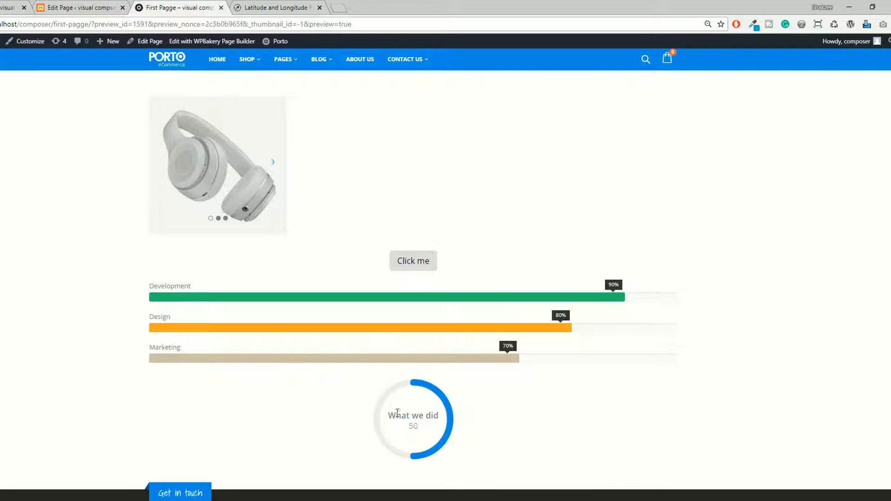
Set the pie chart's value to 90 and its units to "%" in the page editor, and save the settings.
click(81, 8)
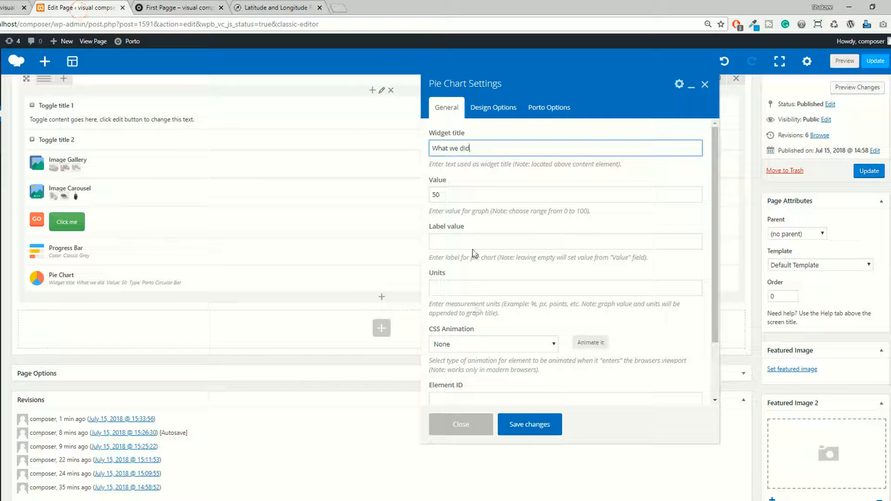
click(456, 195)
drag(449, 193, 404, 188)
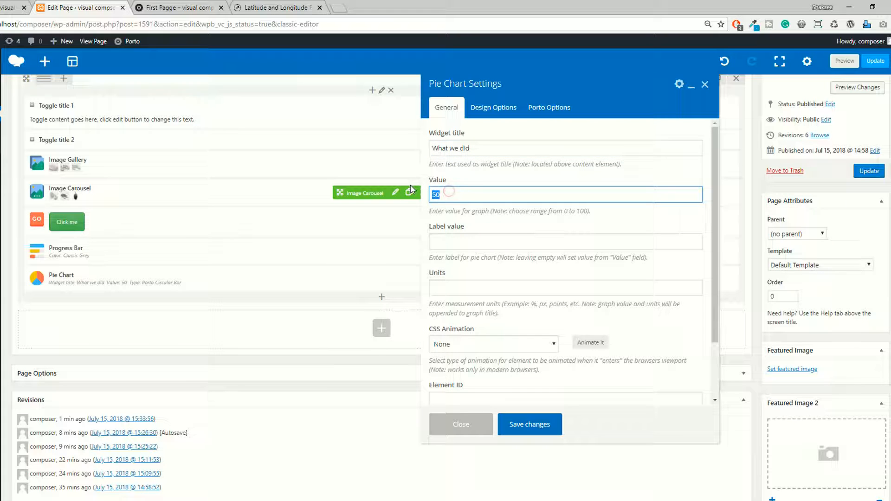
text(90)
scroll(570, 260, down, 1)
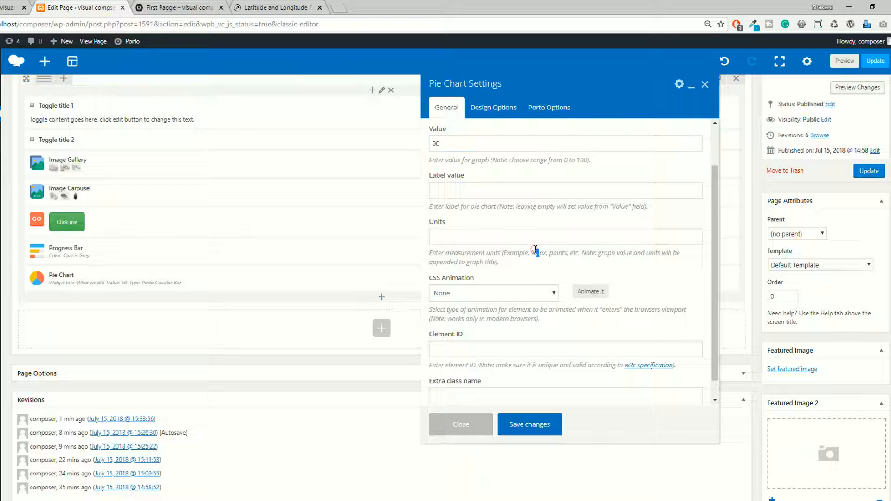
click(495, 240)
text(%)
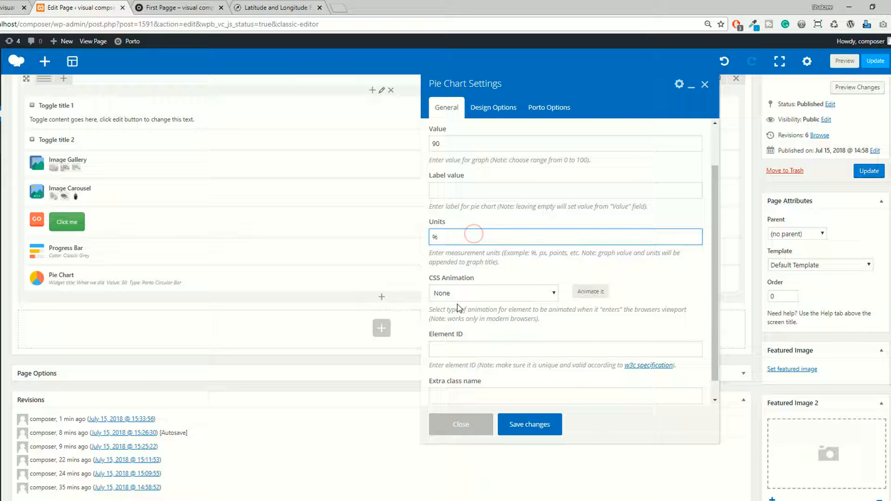
click(529, 424)
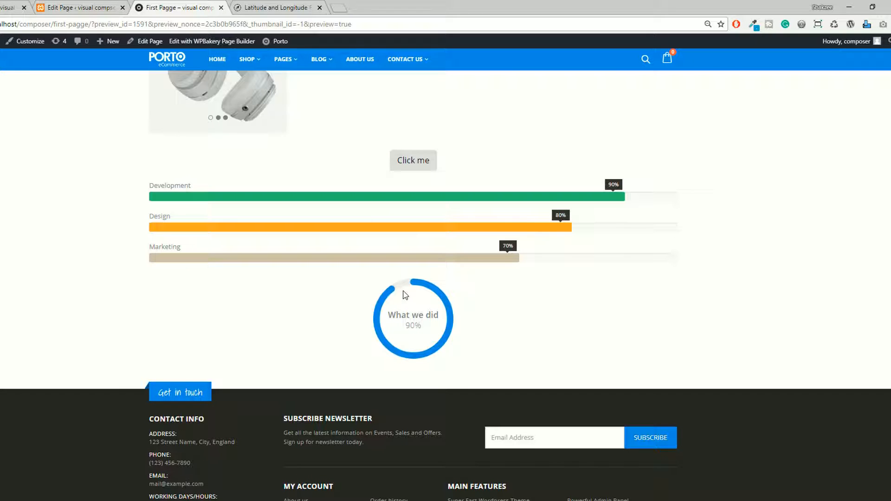
Return to the page editor and add an Empty Space content element below the pie chart.
click(60, 5)
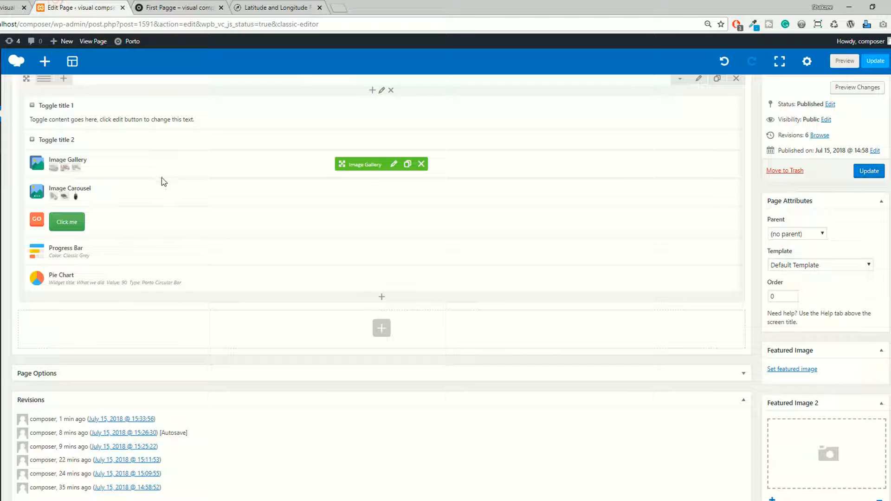
click(381, 298)
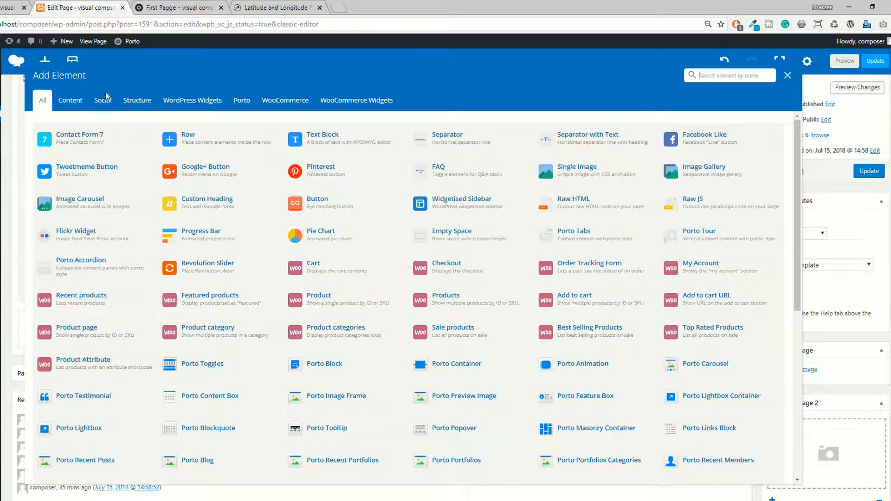
click(70, 100)
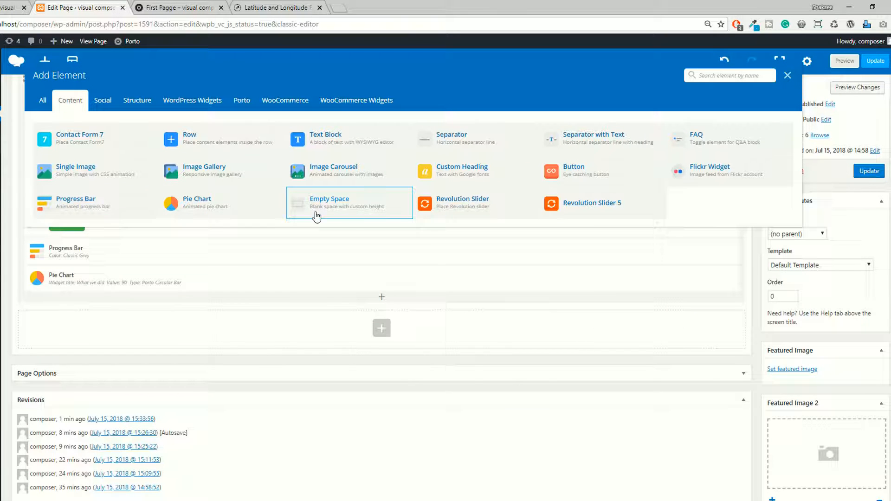
click(341, 202)
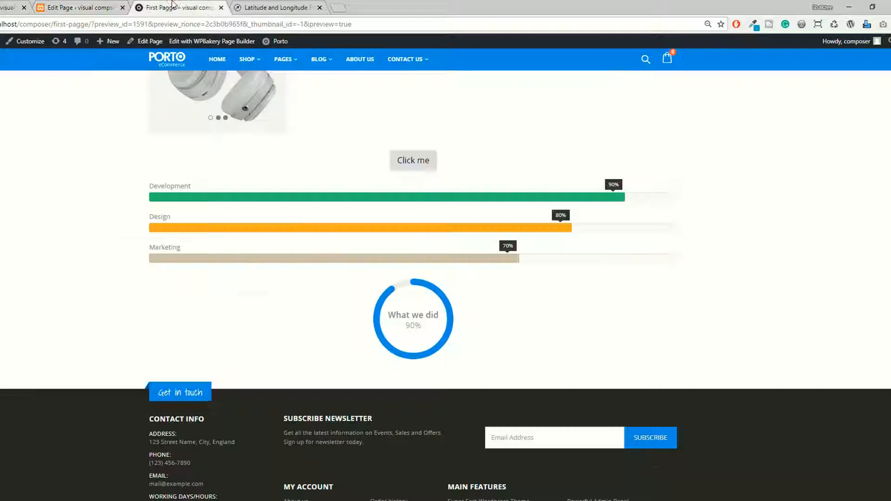
Set the empty space's height to 50px, save it, and move the element between the progress bar and the pie chart.
scroll(251, 269, down, 1)
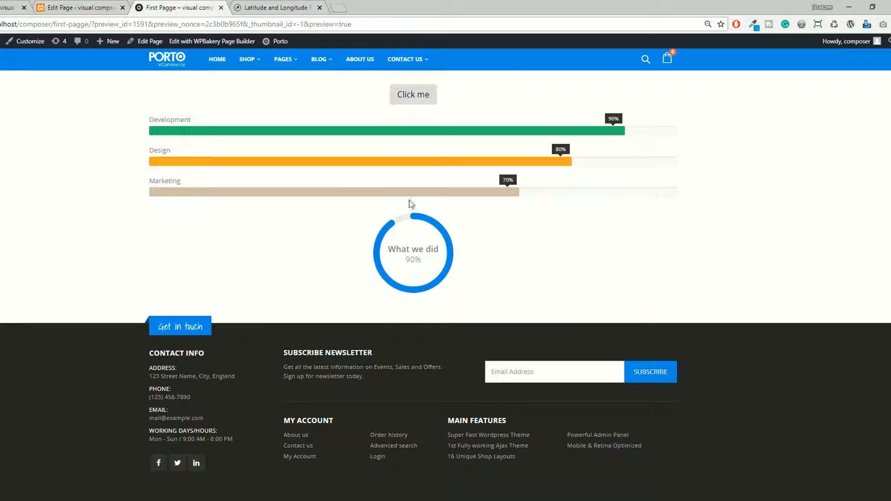
click(94, 6)
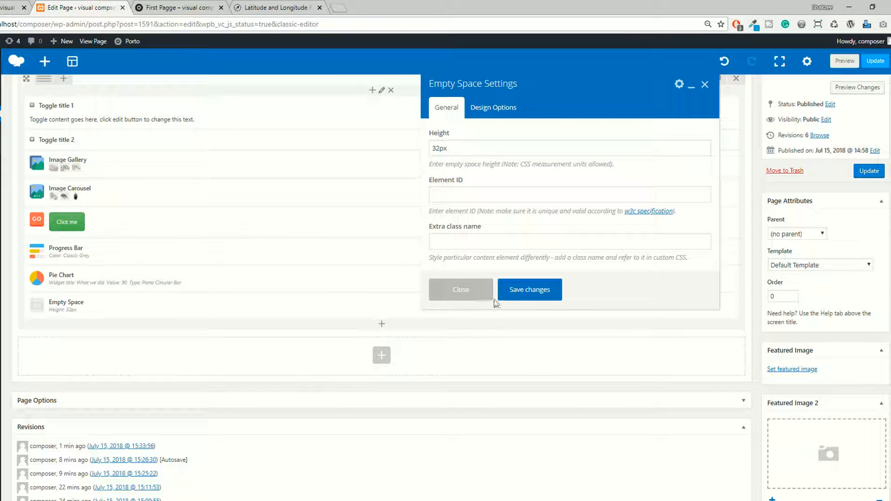
click(440, 147)
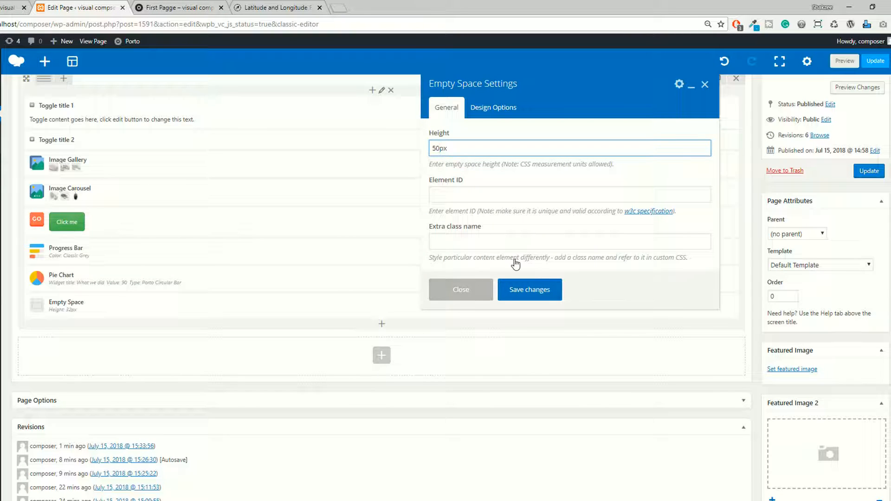
click(543, 293)
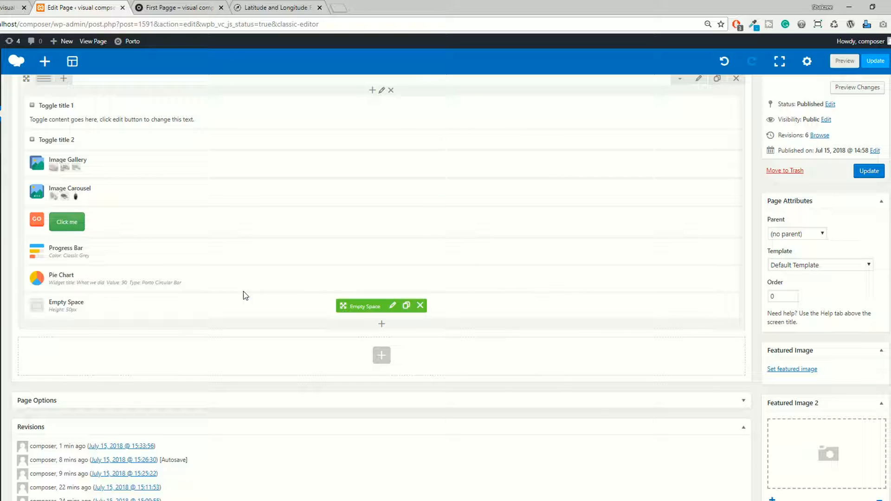
drag(352, 300, 353, 275)
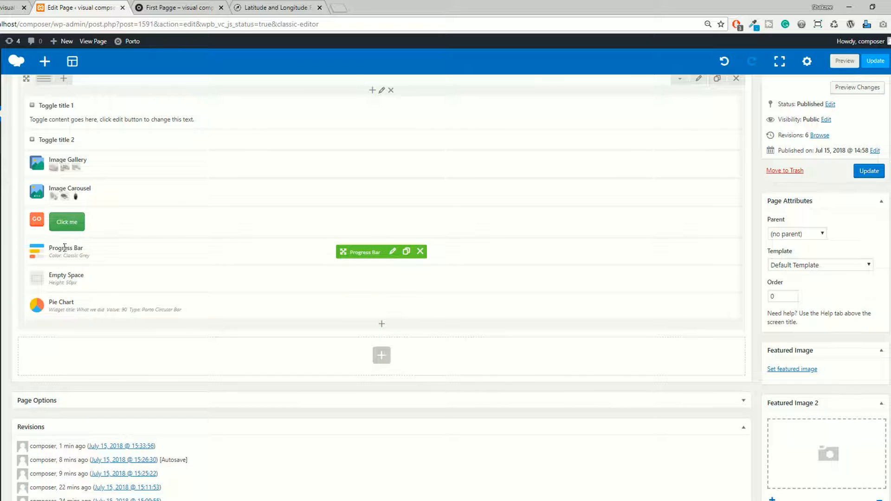
Preview the page and check the gap between the progress bars and the pie chart.
click(845, 61)
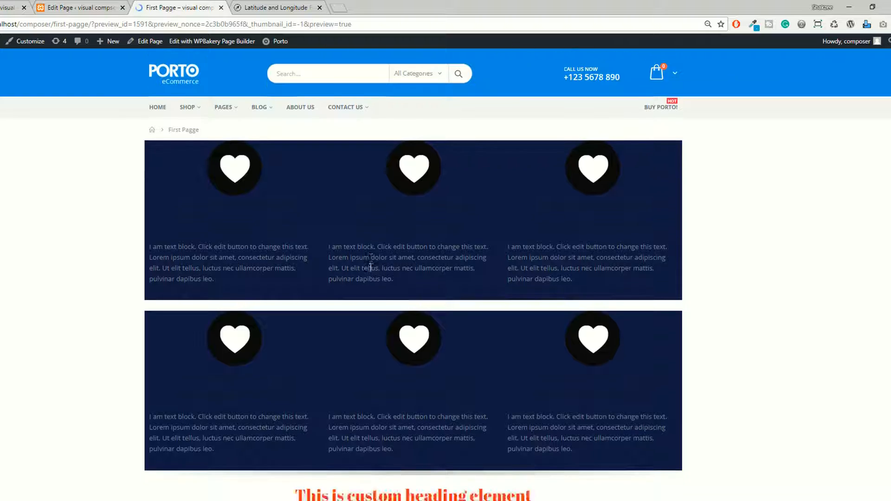
scroll(370, 267, down, 20)
scroll(370, 267, up, 4)
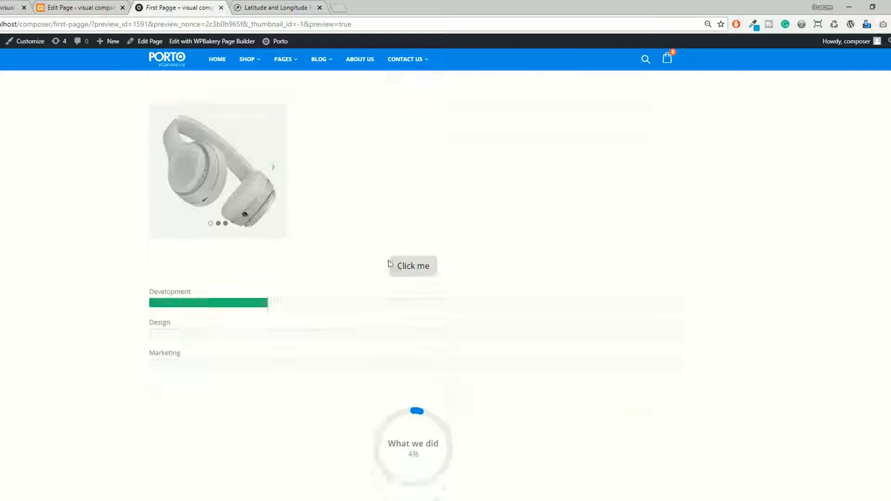
scroll(420, 232, down, 5)
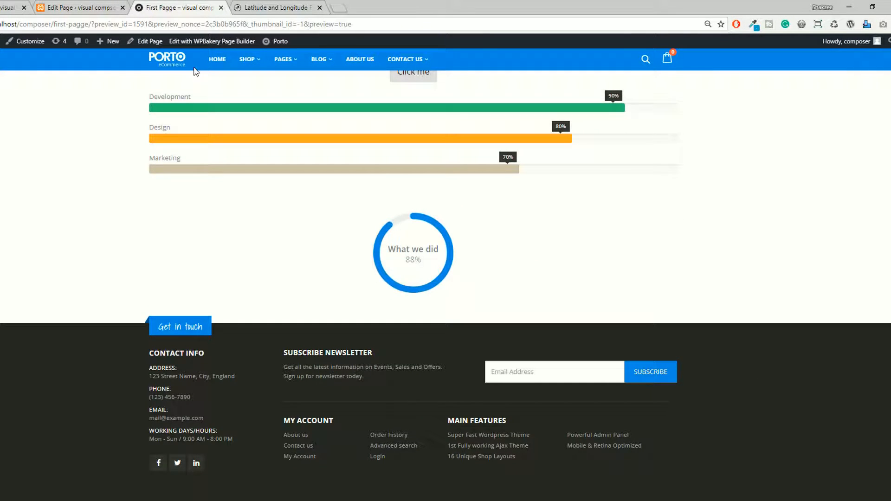
Return to the page editor, set the empty space's height to 500px, and save the settings.
key(ctrl+shift+Tab)
click(393, 279)
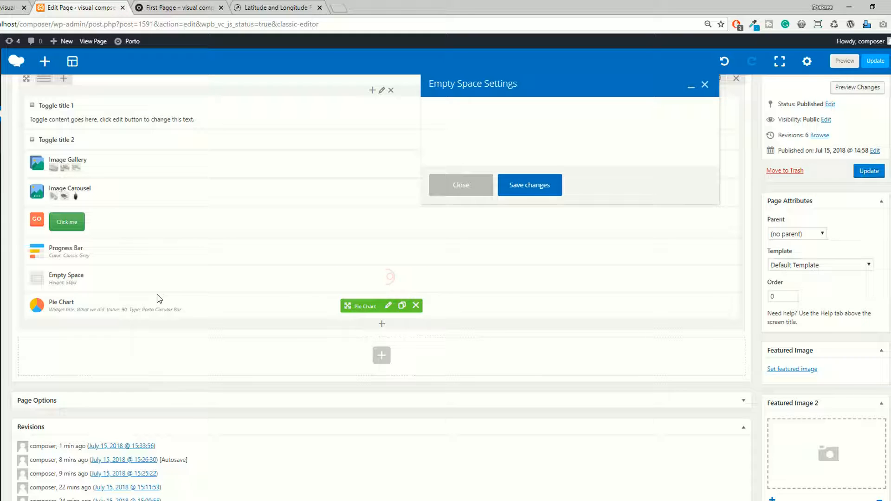
click(439, 148)
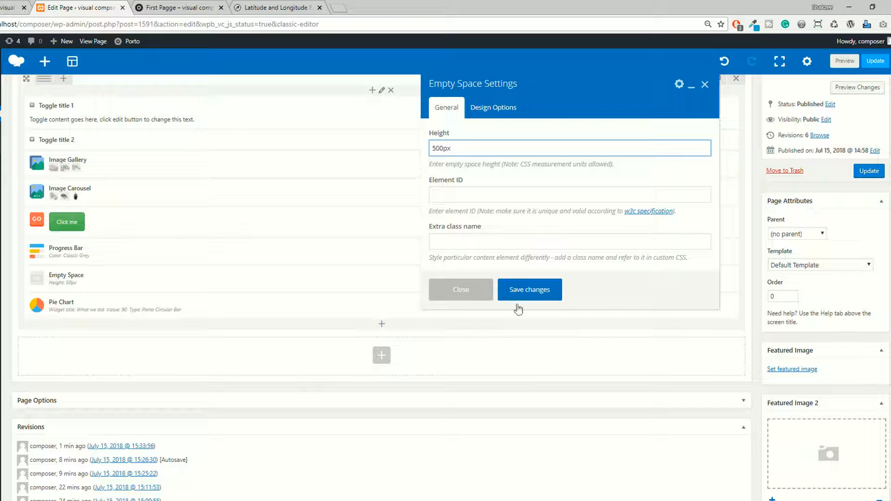
text(0)
click(535, 298)
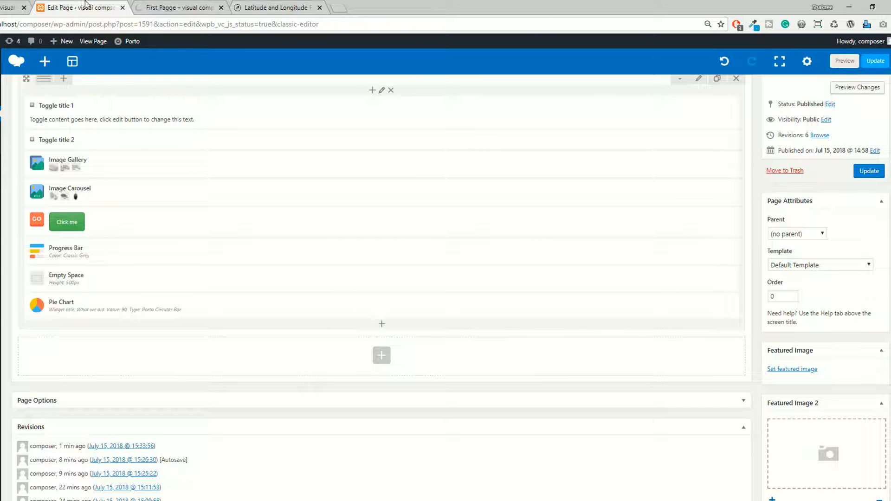
Examine the enlarged gap above the pie chart in the page preview.
click(177, 7)
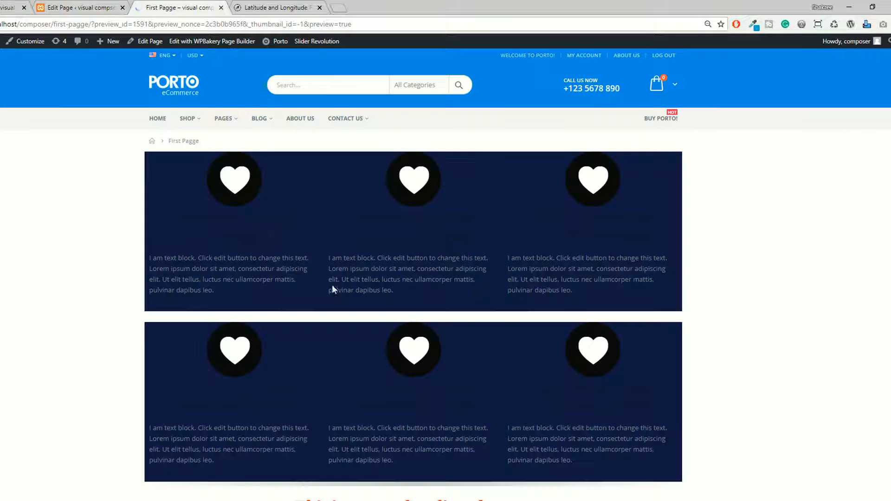
scroll(410, 296, down, 20)
scroll(386, 258, up, 3)
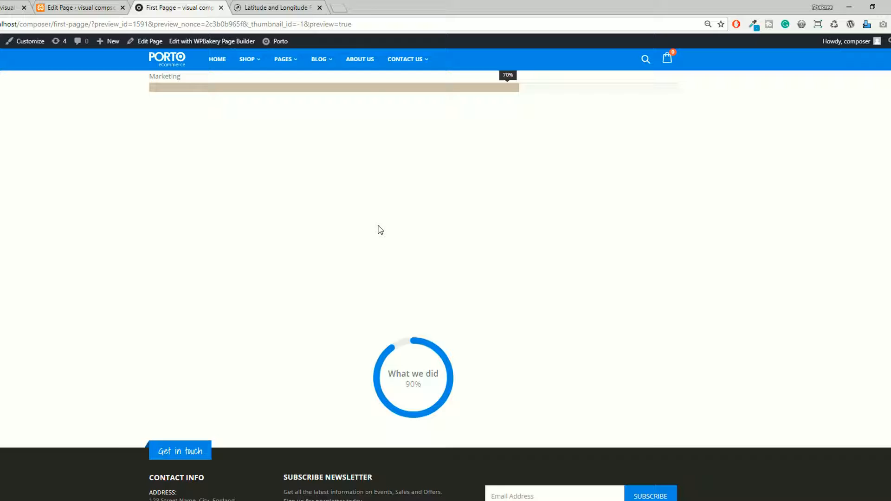
scroll(375, 226, up, 5)
Back in the page editor, set the empty space's height to 50px and save the settings.
click(126, 4)
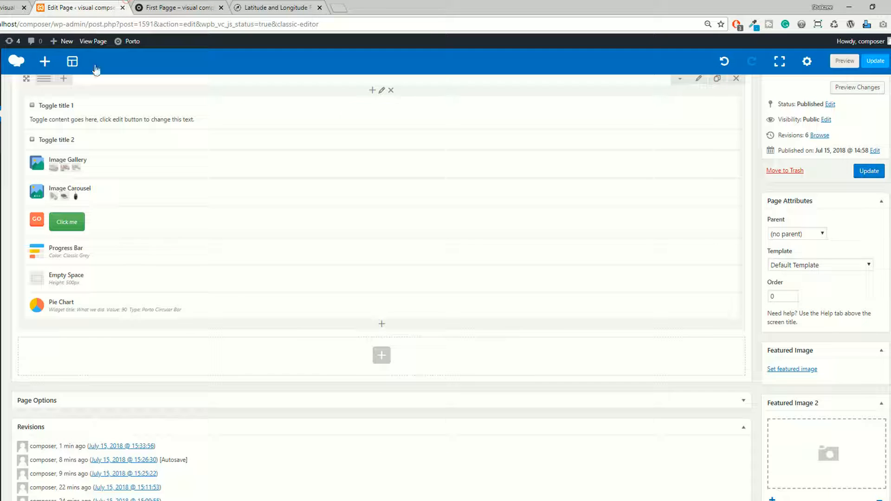
click(392, 279)
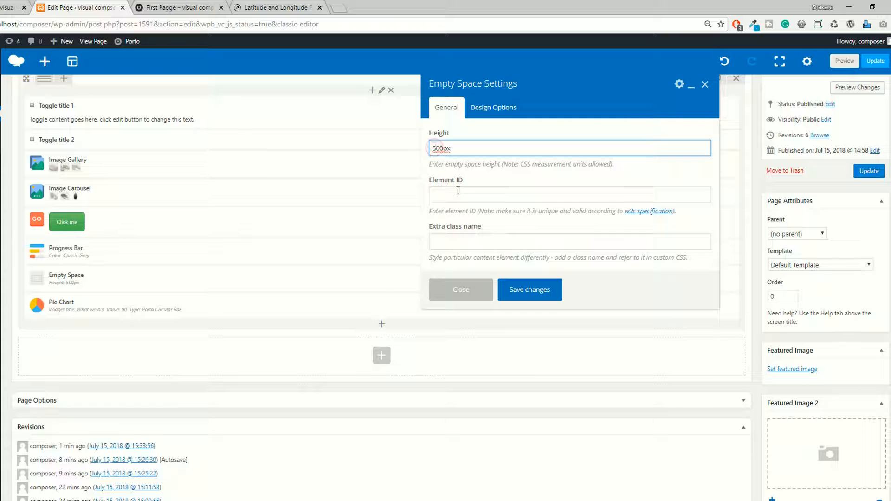
click(527, 290)
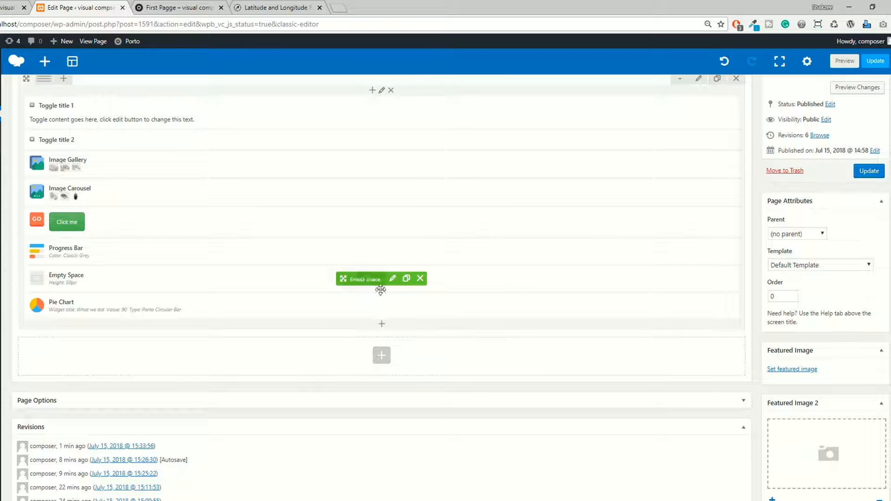
Add a Revolution Slider content element below the pie chart.
click(383, 326)
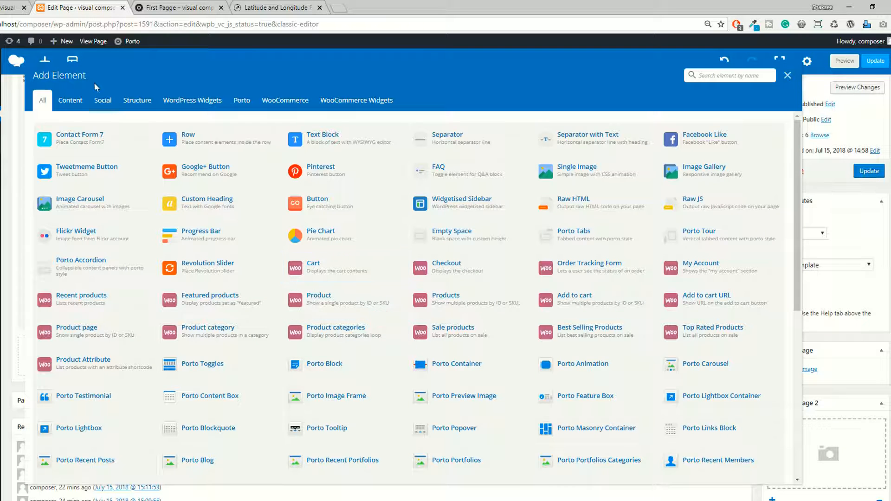
click(70, 100)
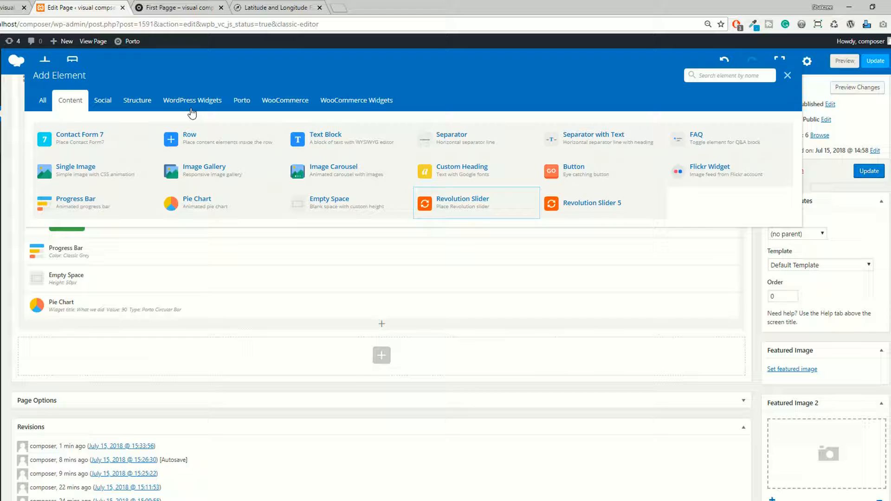
scroll(382, 365, down, 5)
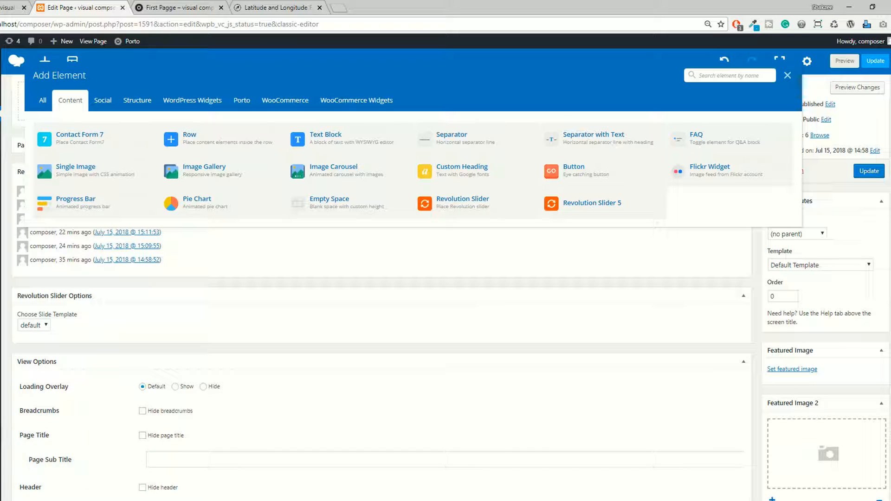
click(446, 201)
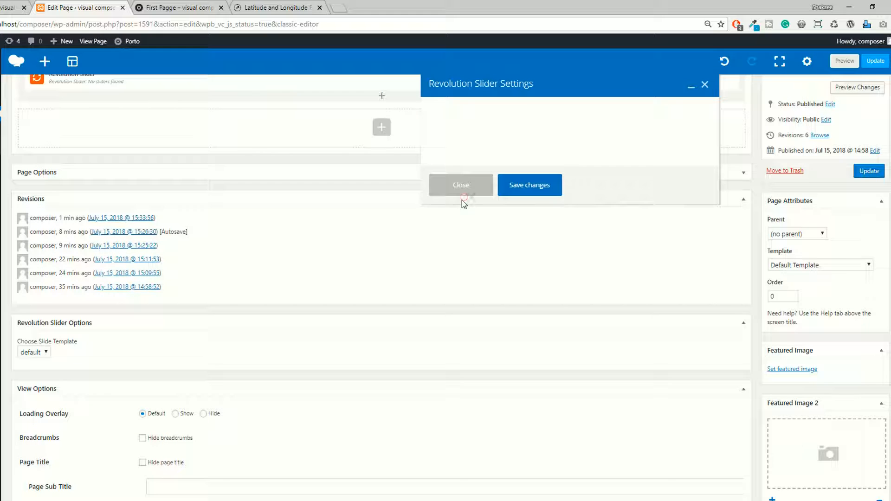
Check the Revolution Slider element's slider selection, then close its settings and delete the element from the page.
click(487, 173)
click(486, 185)
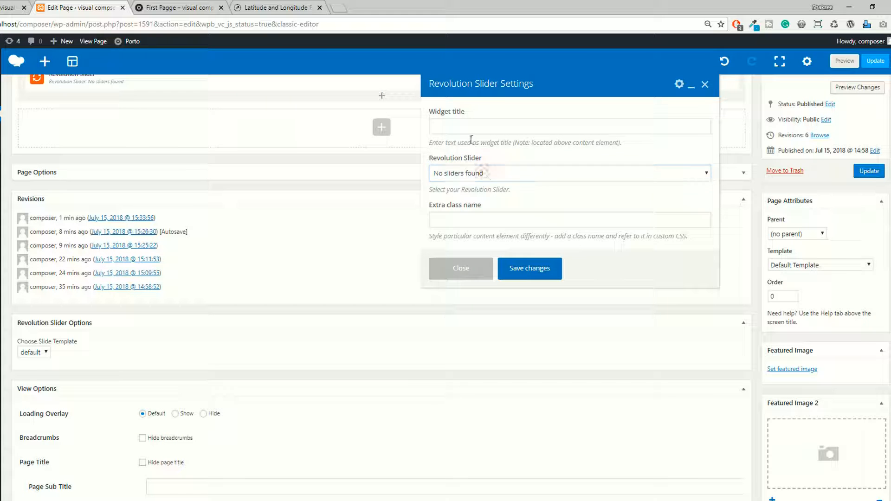
click(468, 126)
click(629, 246)
click(489, 178)
click(489, 179)
click(476, 267)
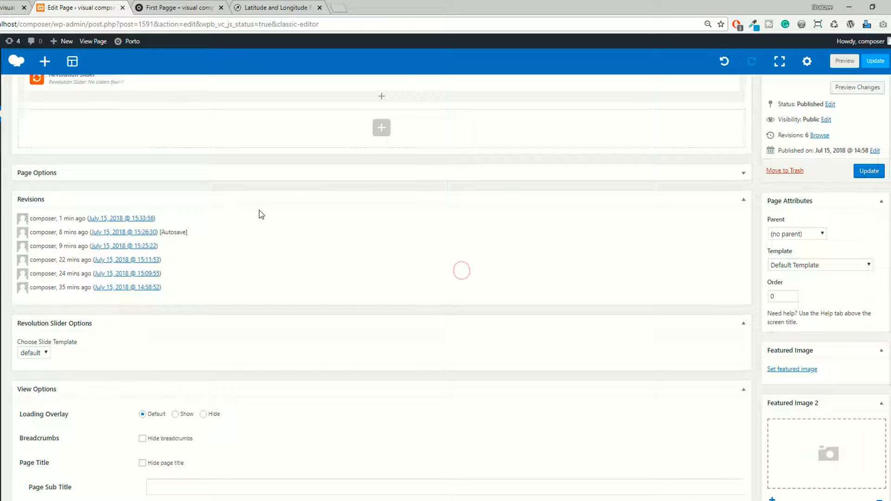
scroll(278, 223, up, 3)
click(425, 230)
Add a Revolution Slider 5 content element below the pie chart, then open the new slider creation page and close it again.
click(382, 223)
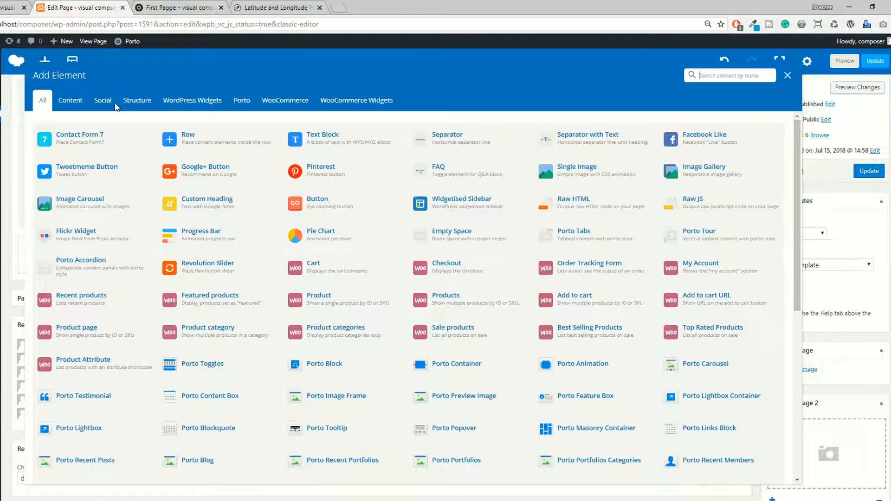
click(69, 100)
click(588, 215)
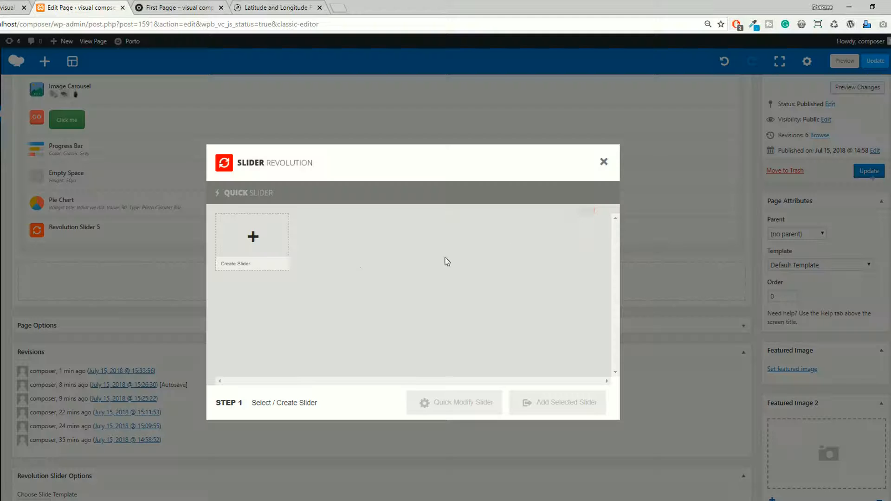
click(252, 239)
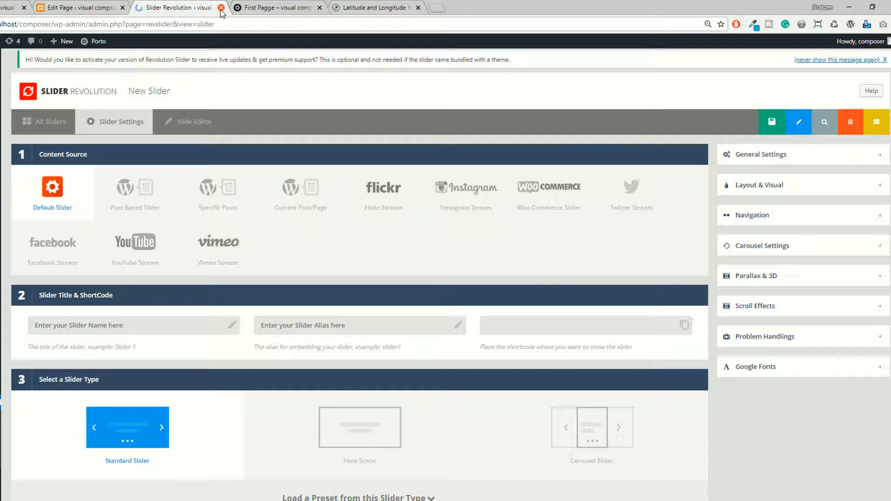
click(221, 8)
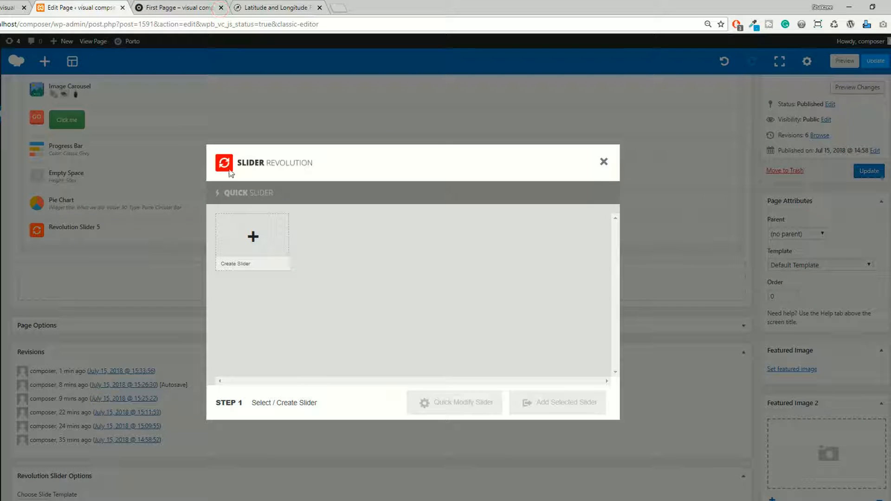
Dismiss the slider selection dialog and delete the Revolution Slider 5 element from the page.
click(601, 163)
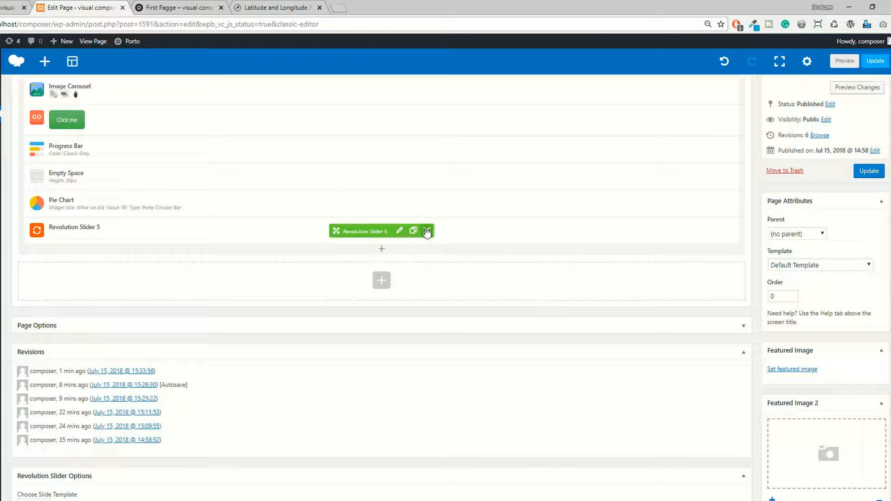
click(426, 231)
Examine the elements available to add below the pie chart in the Content, Structure, WordPress Widgets, WooCommerce and Porto categories.
click(382, 223)
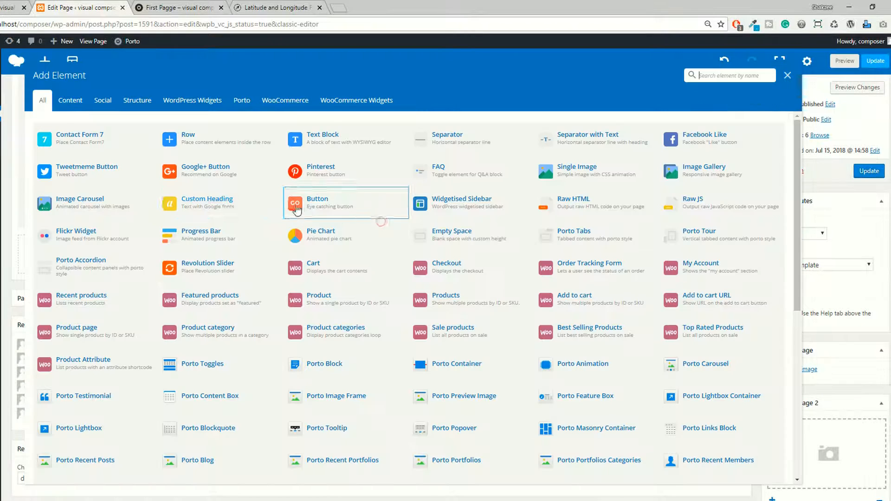
click(70, 100)
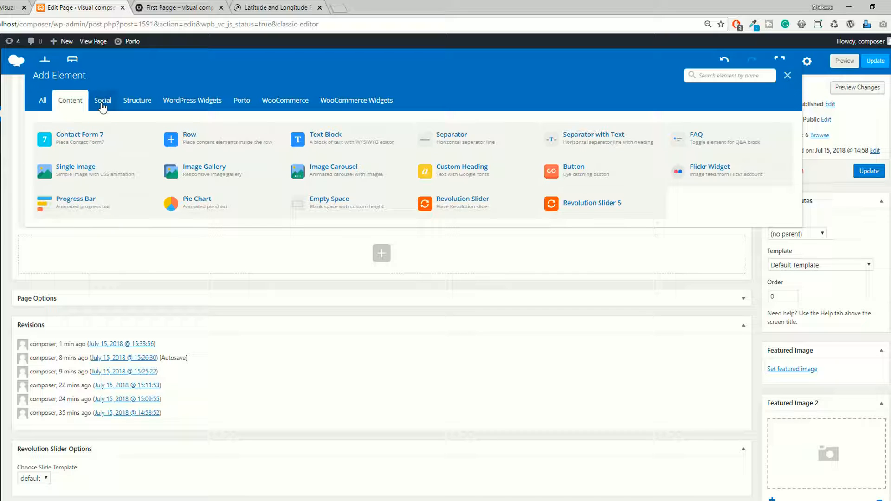
click(137, 103)
click(218, 105)
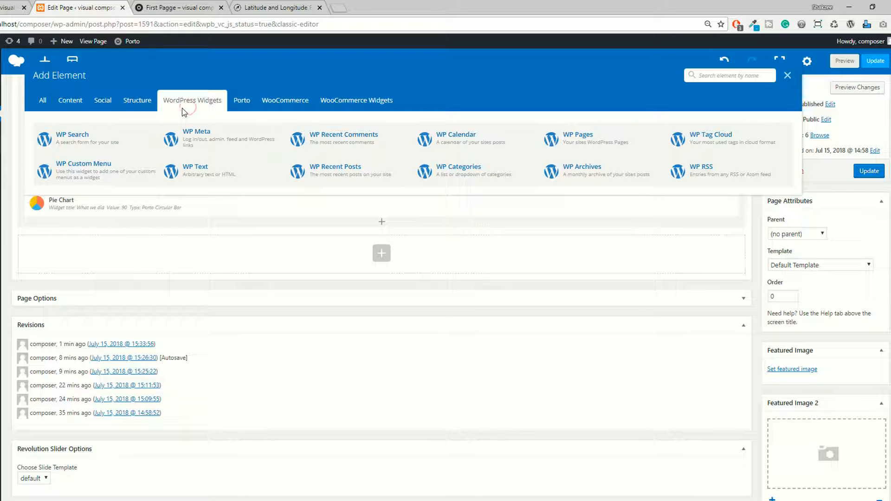
click(242, 108)
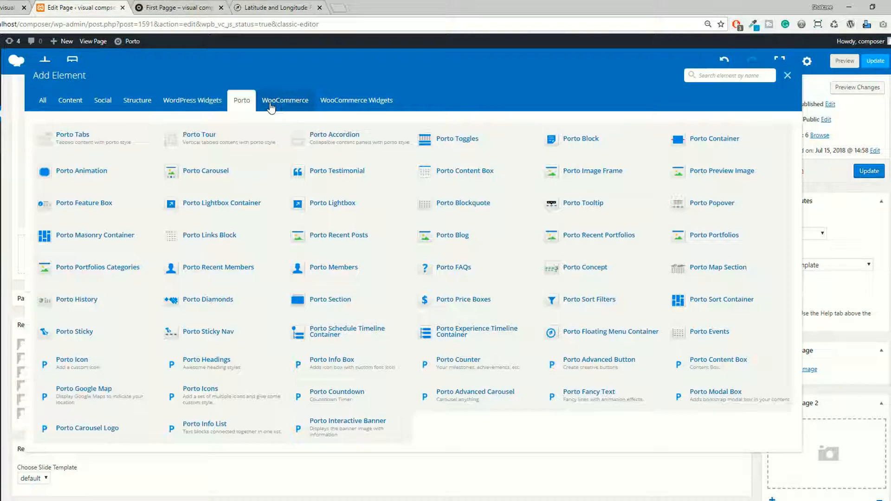
click(272, 107)
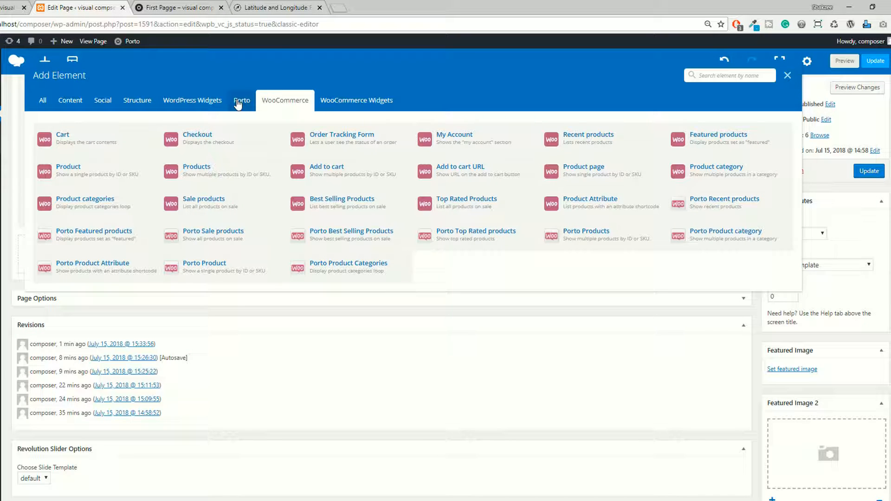
click(239, 103)
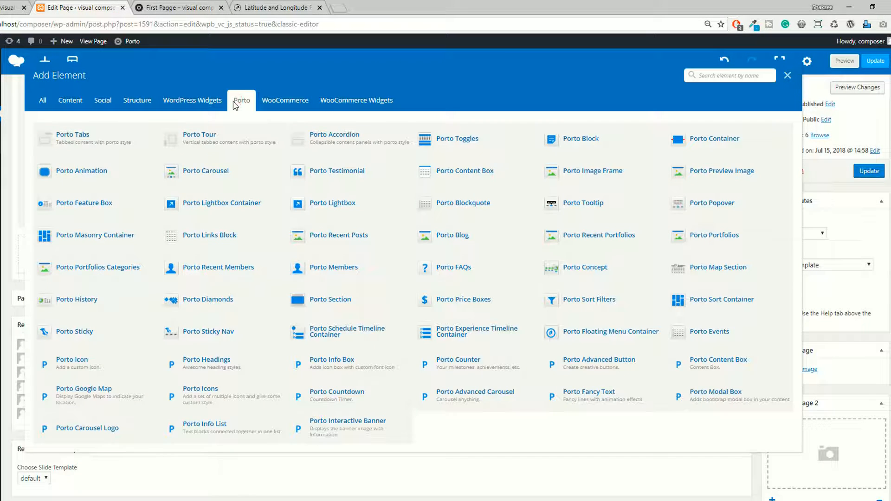